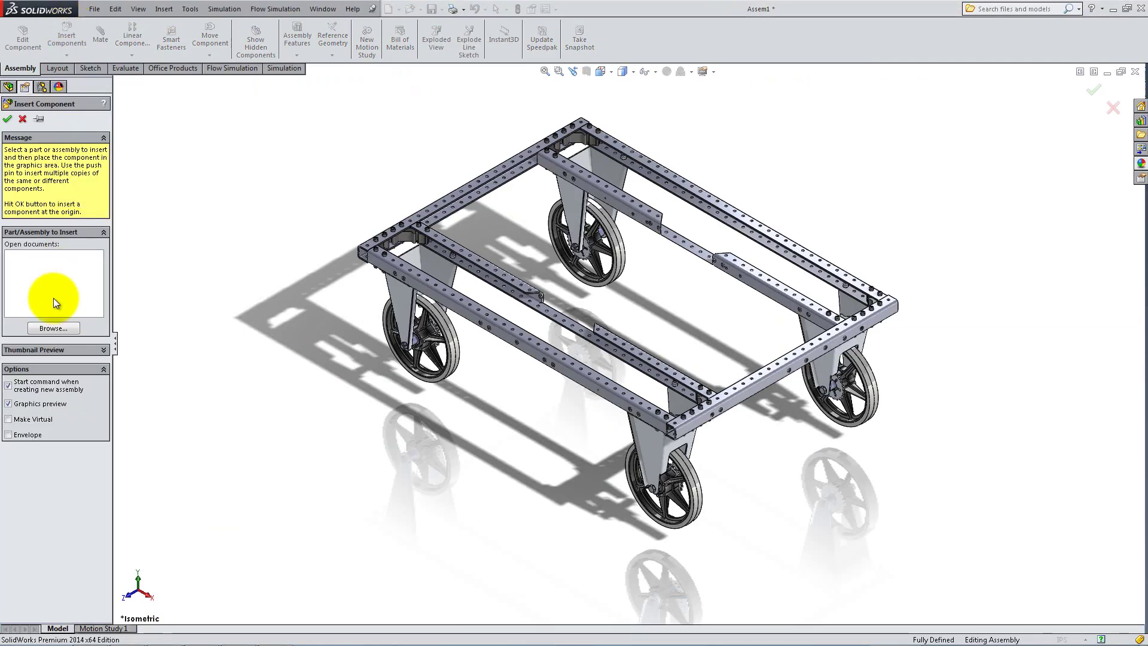
# Insert the Toughbox and bracing subassembly and place it in open space beside the chassis
pyautogui.click(53, 327)
pyautogui.doubleClick(287, 188)
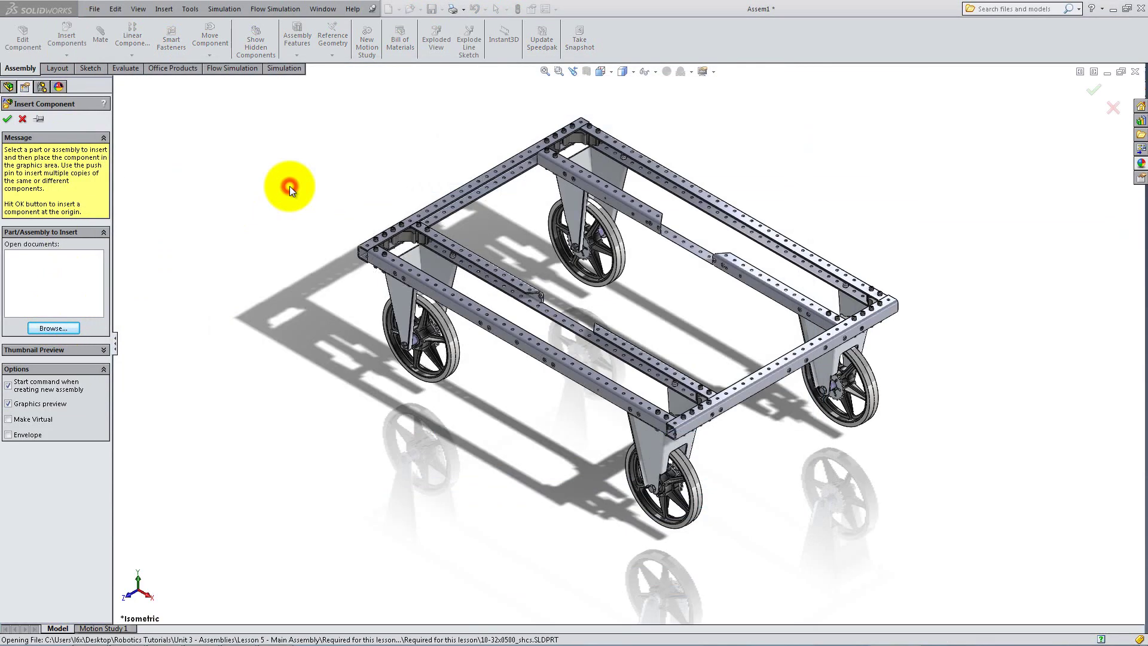
pyautogui.click(291, 191)
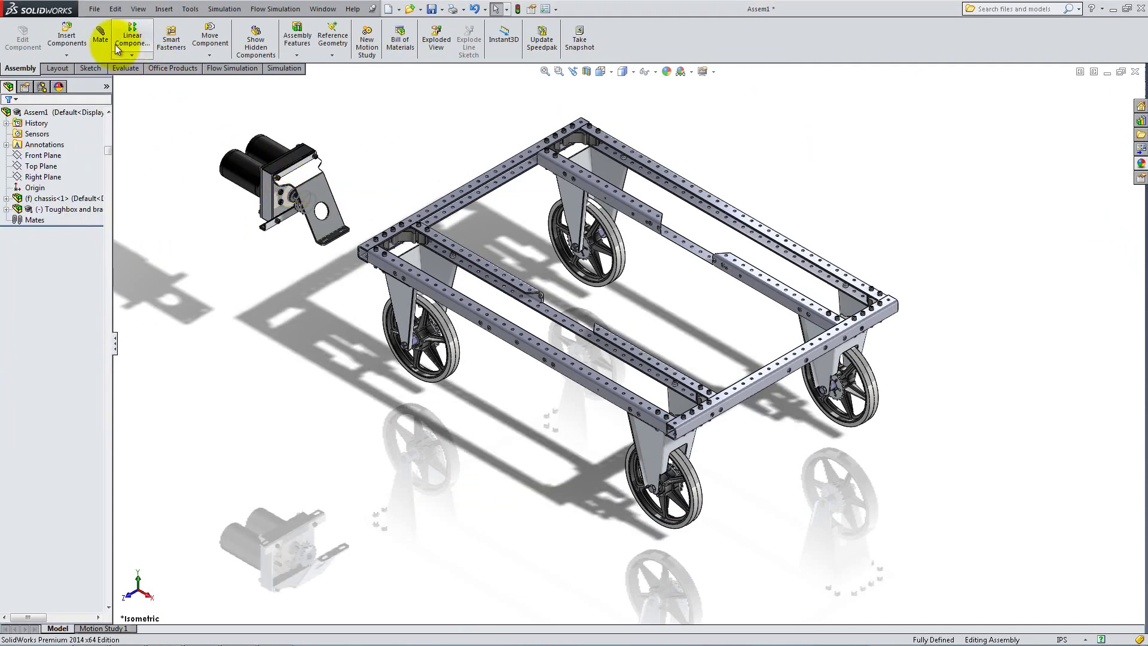
# Add a coincident mate between the inner C-channel's lower flange face and the underside of the Toughbox's angle bracket
pyautogui.click(100, 34)
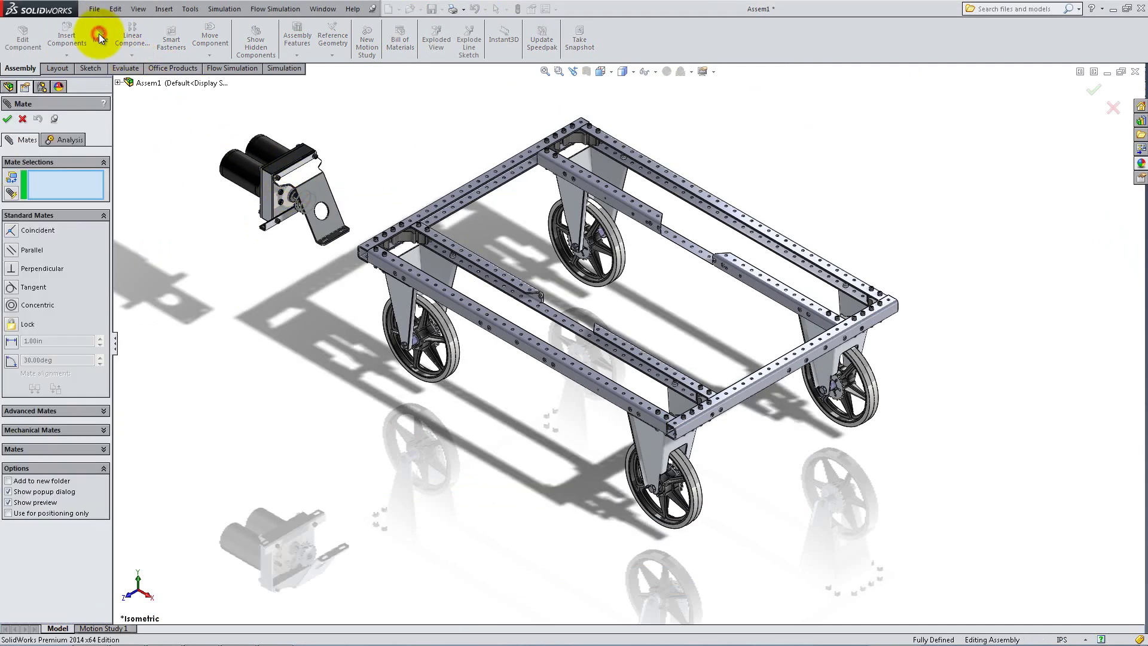
pyautogui.click(552, 311)
pyautogui.moveTo(268, 208); pyautogui.dragTo(266, 136, button='middle')
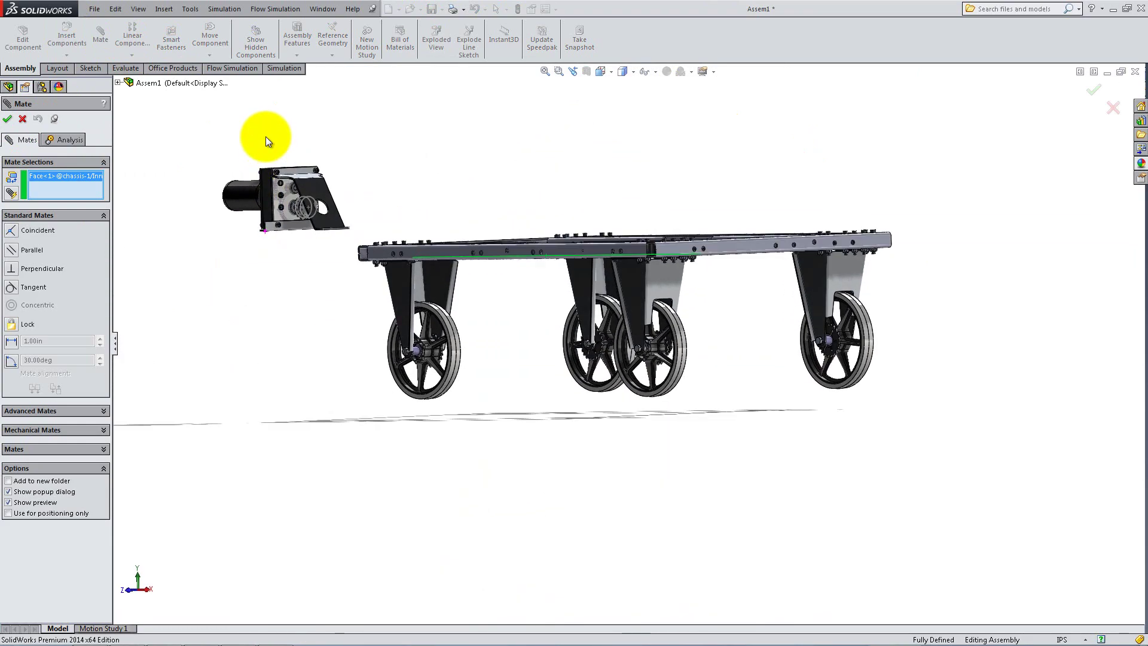
pyautogui.scroll(-5, 206, 198)
pyautogui.moveTo(434, 294); pyautogui.dragTo(434, 265, button='middle')
pyautogui.click(435, 294)
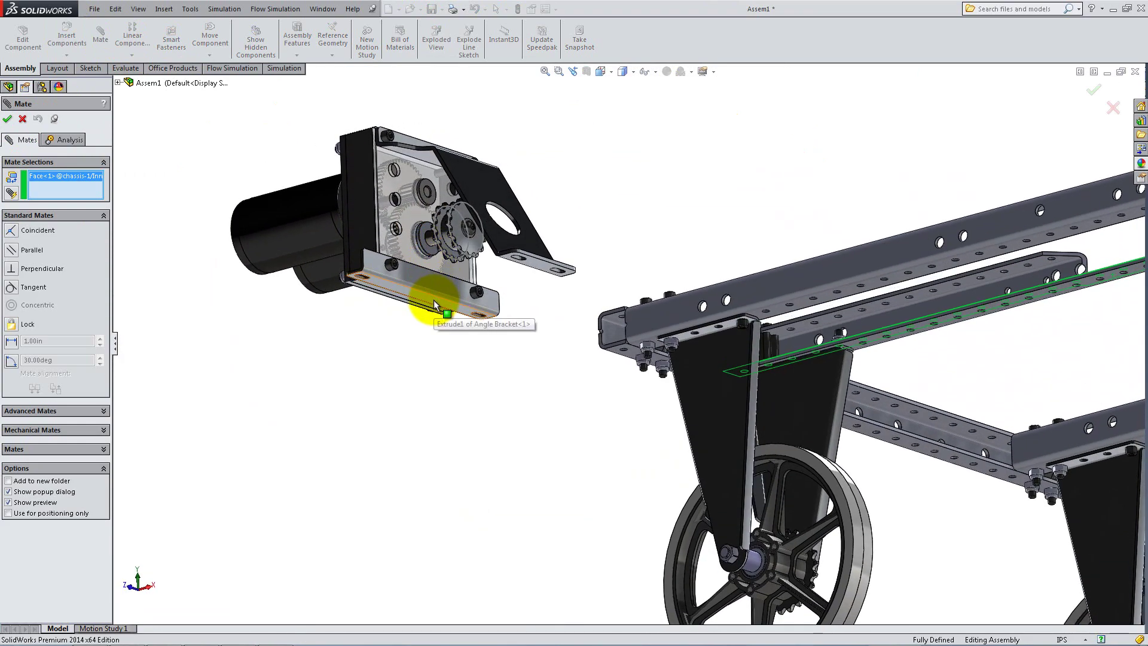
pyautogui.click(422, 291)
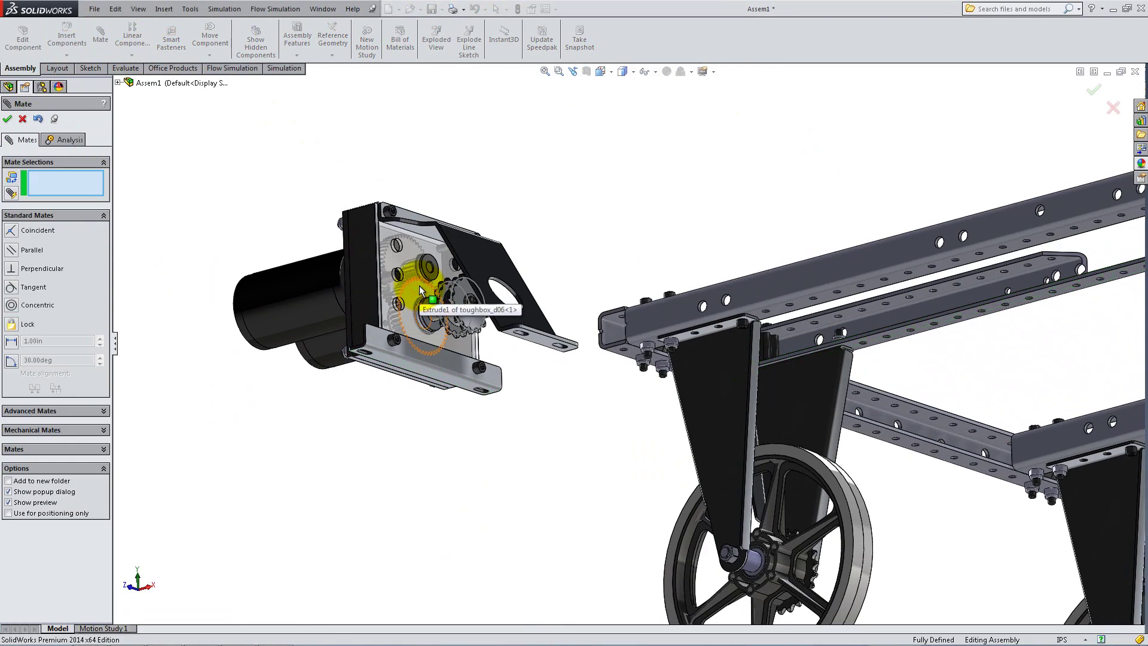
# Add a coincident mate between the chassis Right Plane and the Front plane of the Toughbox and bracing subassembly
pyautogui.scroll(-8, 1034, 287)
pyautogui.moveTo(1025, 287); pyautogui.dragTo(1035, 431, button='middle')
pyautogui.click(118, 82)
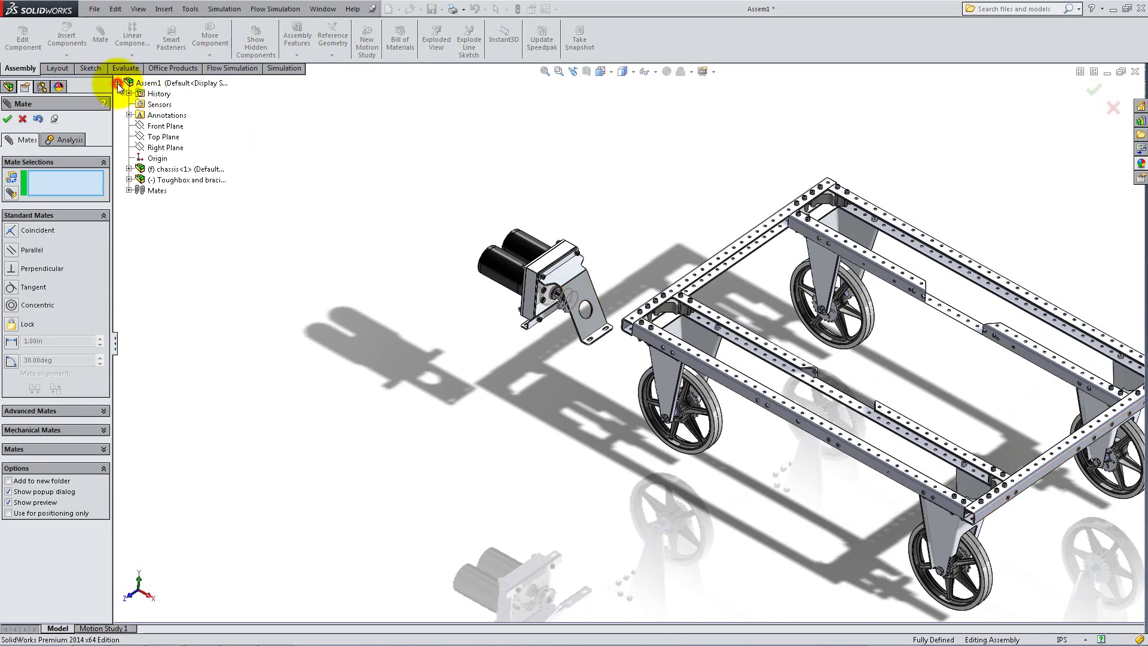
pyautogui.click(130, 170)
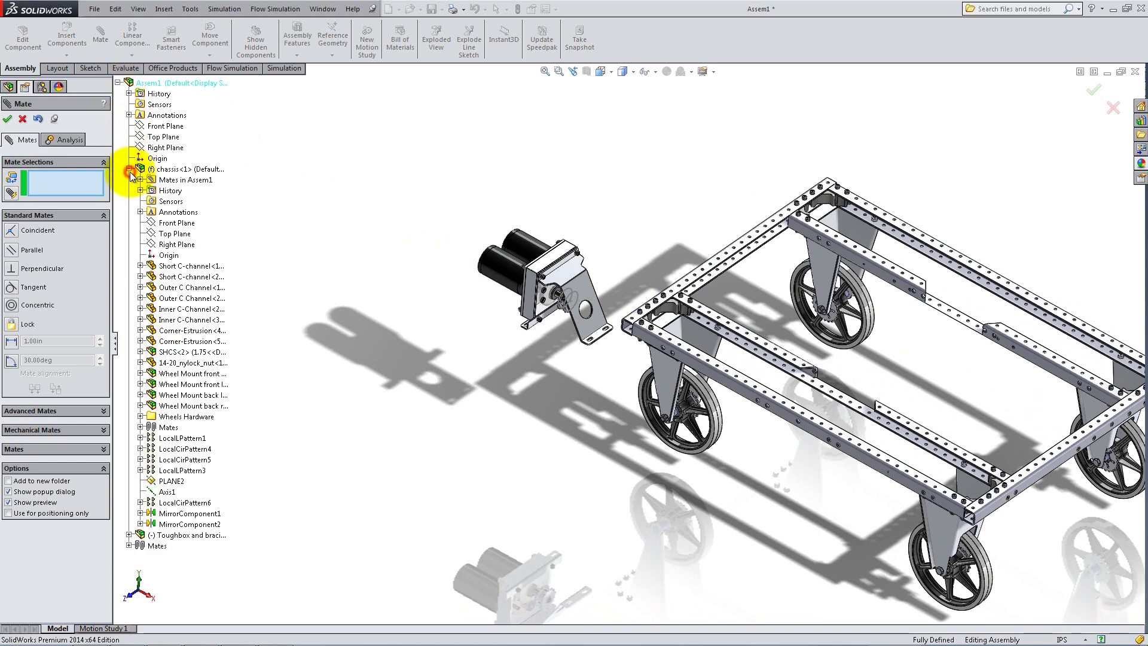
pyautogui.click(169, 244)
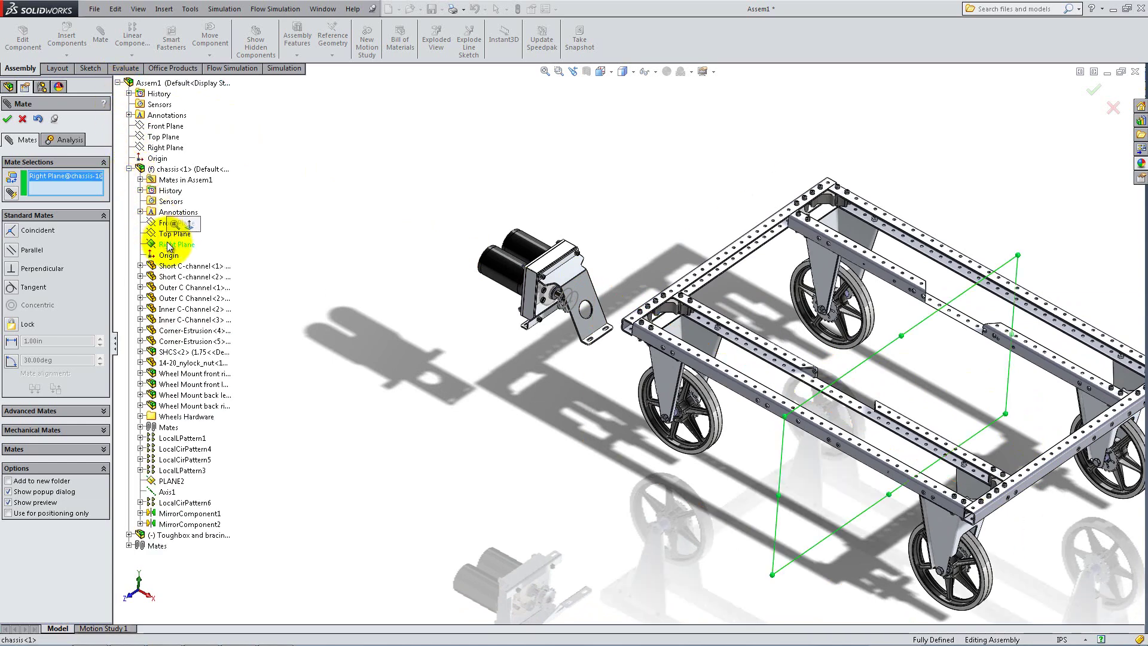
pyautogui.click(129, 169)
pyautogui.click(129, 180)
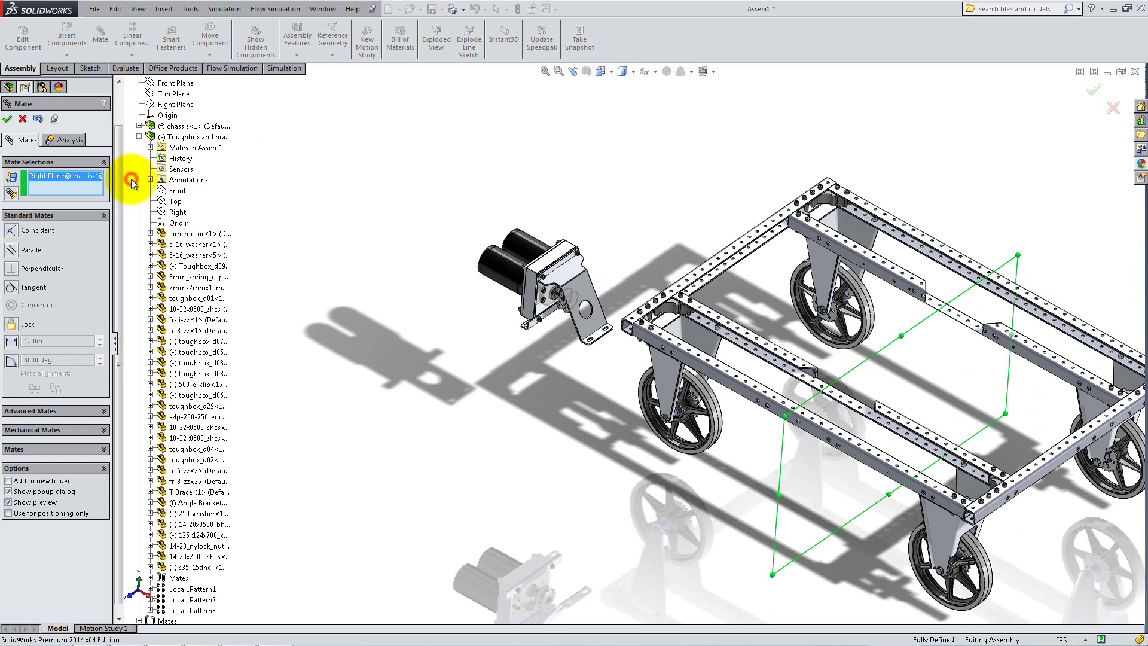
pyautogui.click(168, 192)
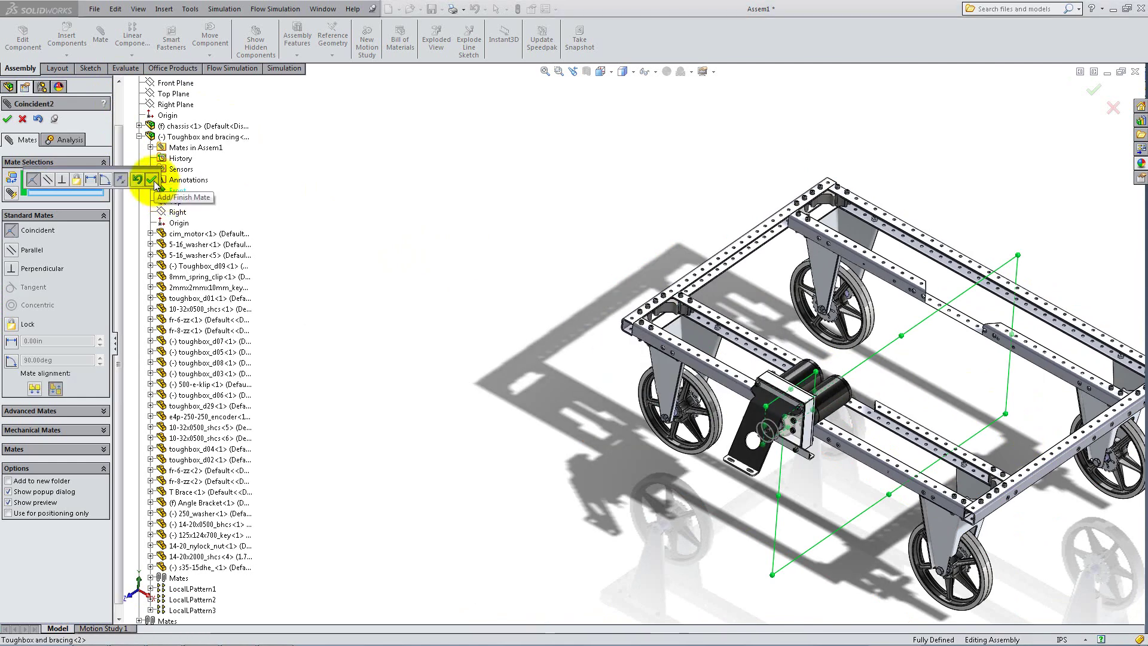
pyautogui.click(151, 179)
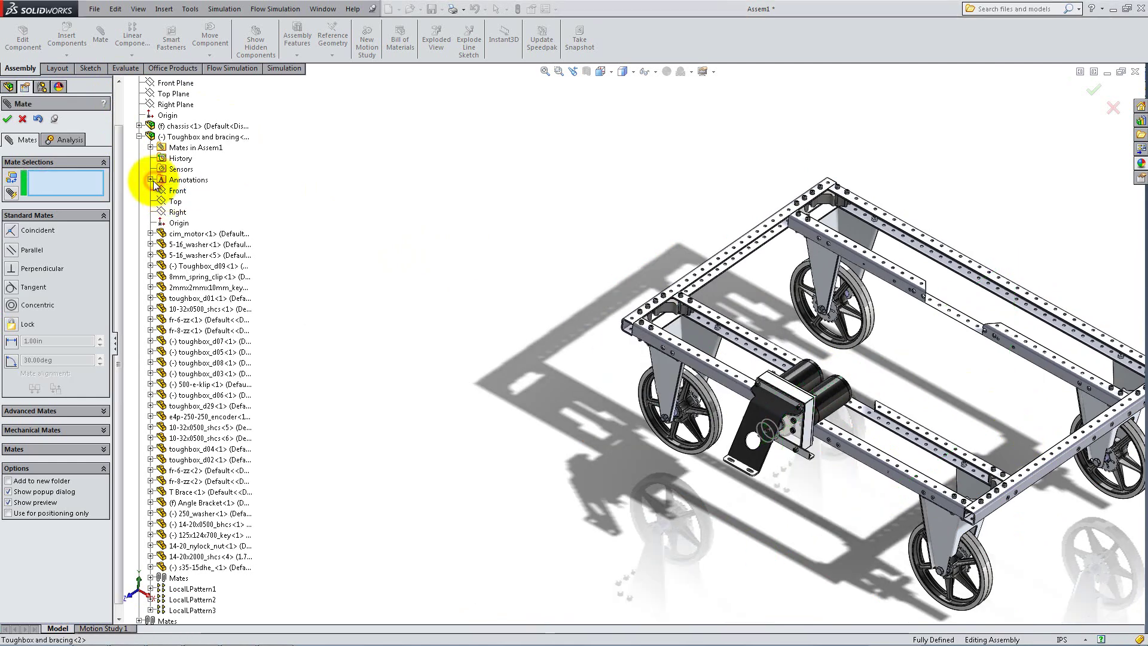
pyautogui.click(7, 119)
# Add a tangent mate between the hole in the inner C-channel and the slot of the Toughbox's angle bracket
pyautogui.press('space')
pyautogui.click(37, 160)
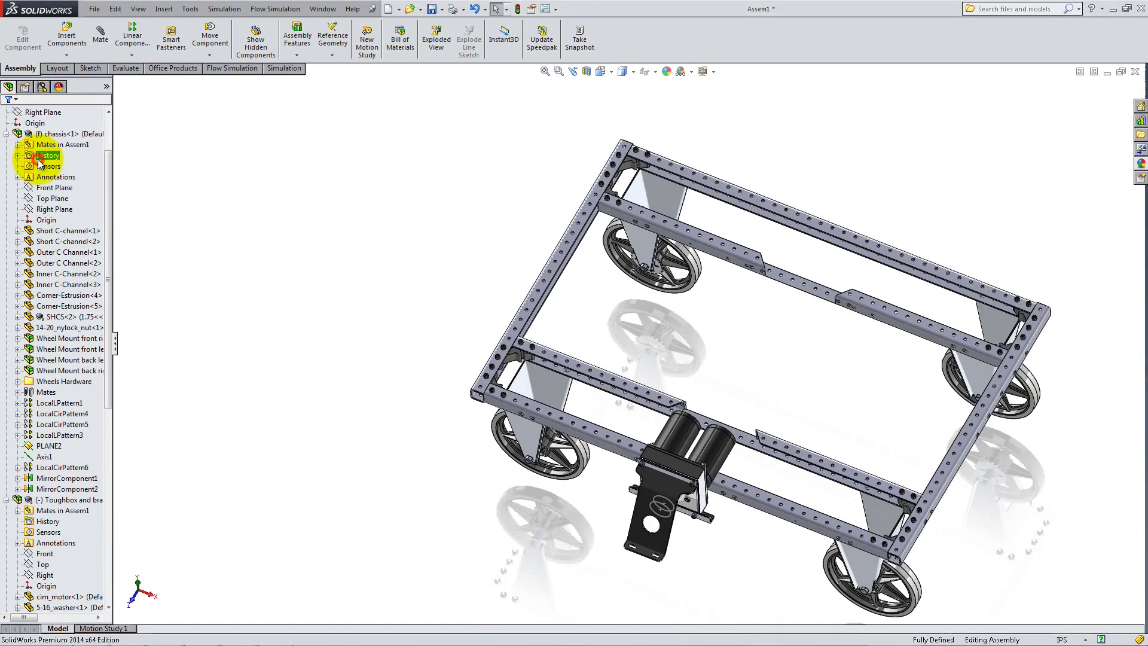
pyautogui.moveTo(647, 440); pyautogui.dragTo(636, 354)
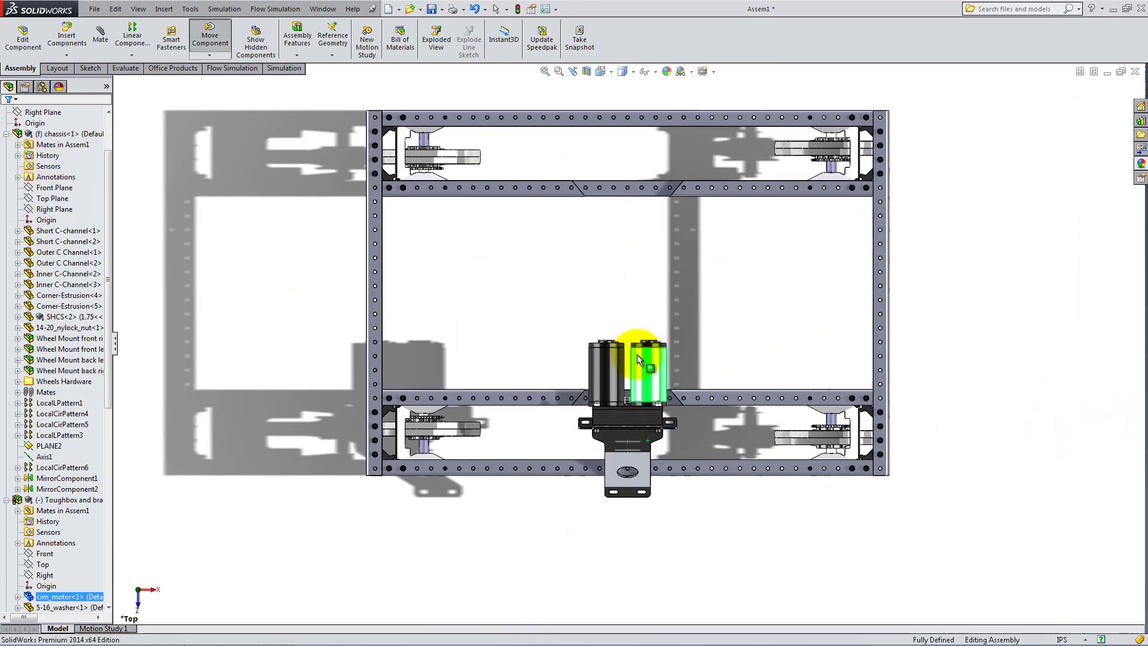
pyautogui.scroll(-2, 649, 406)
pyautogui.scroll(-9, 649, 405)
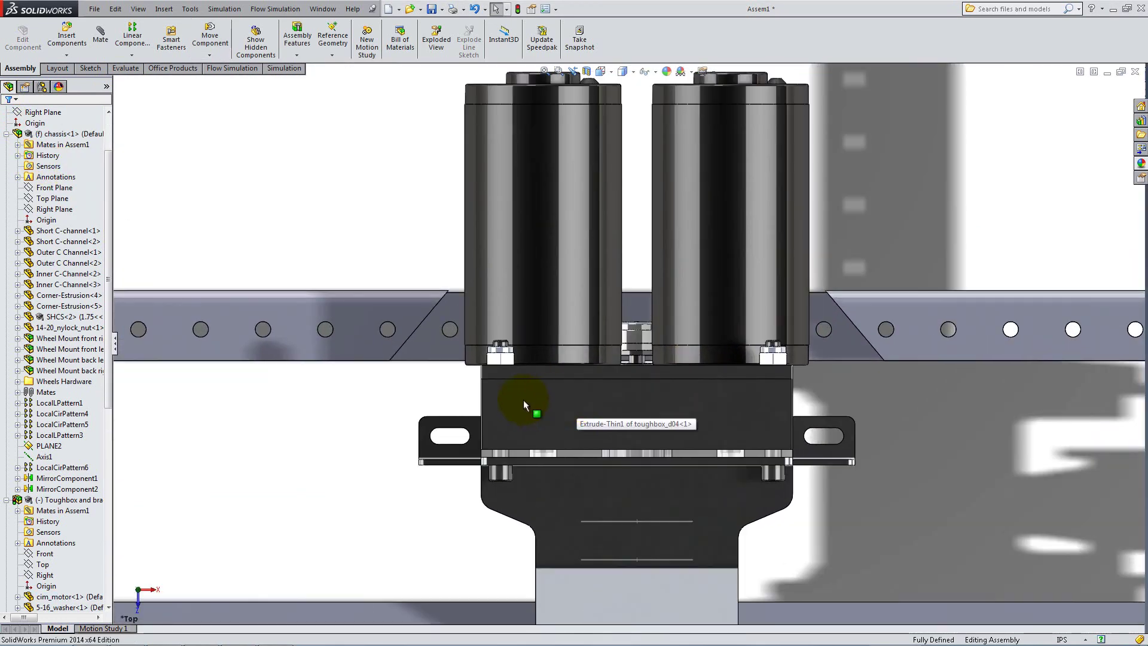
pyautogui.press('Up')
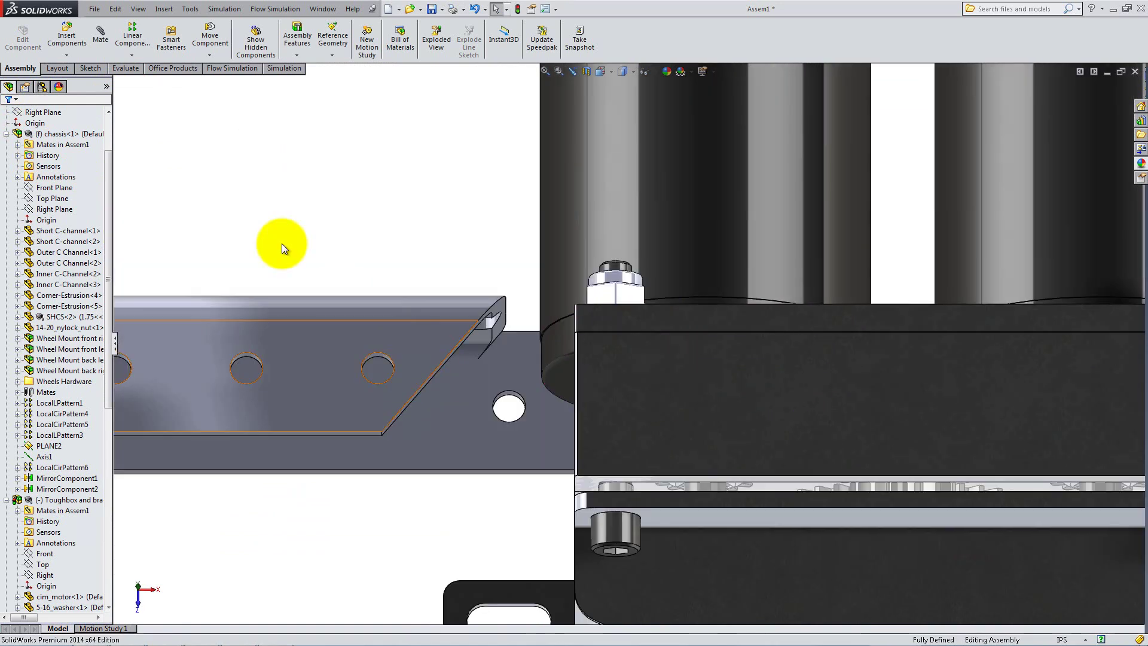
pyautogui.click(102, 44)
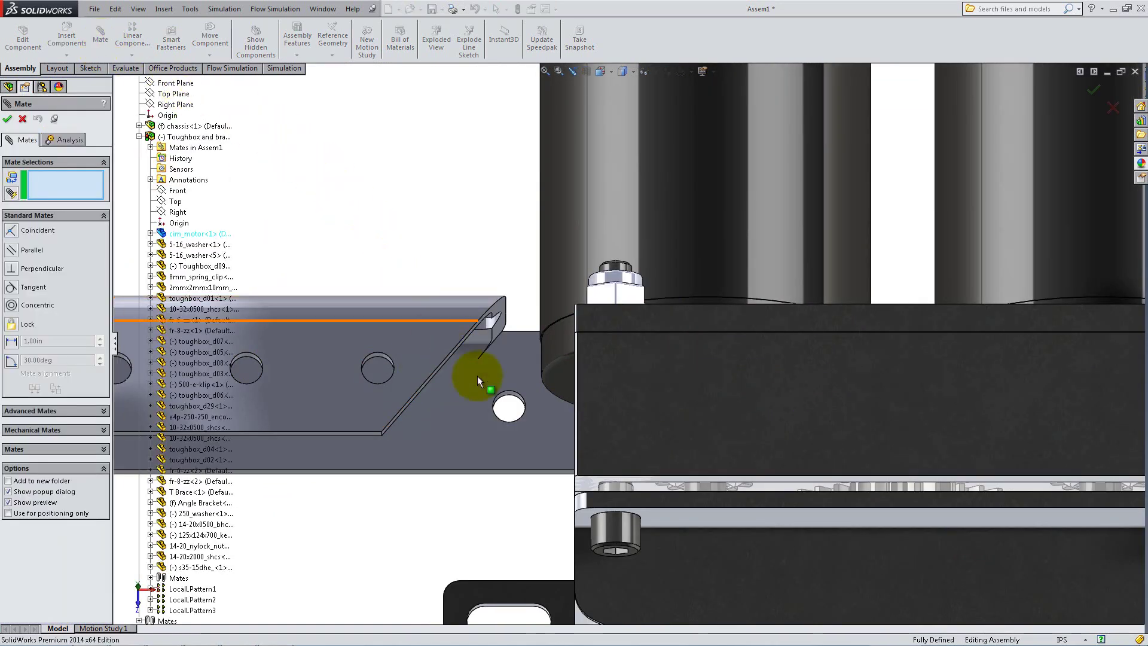
pyautogui.click(509, 404)
pyautogui.click(513, 612)
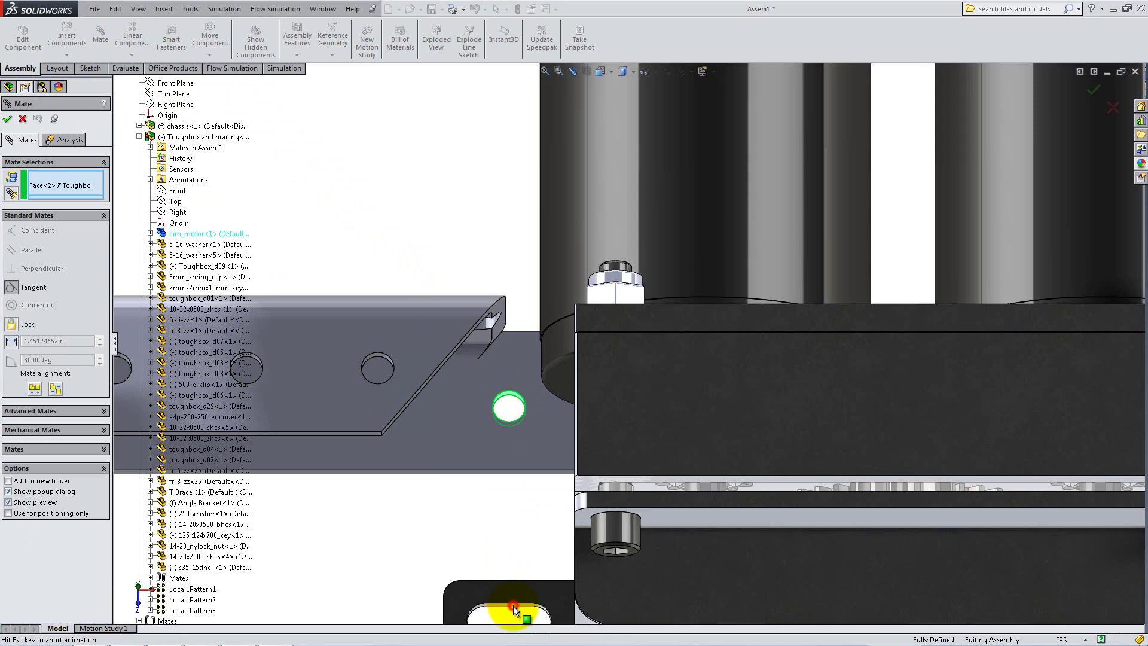
pyautogui.click(498, 610)
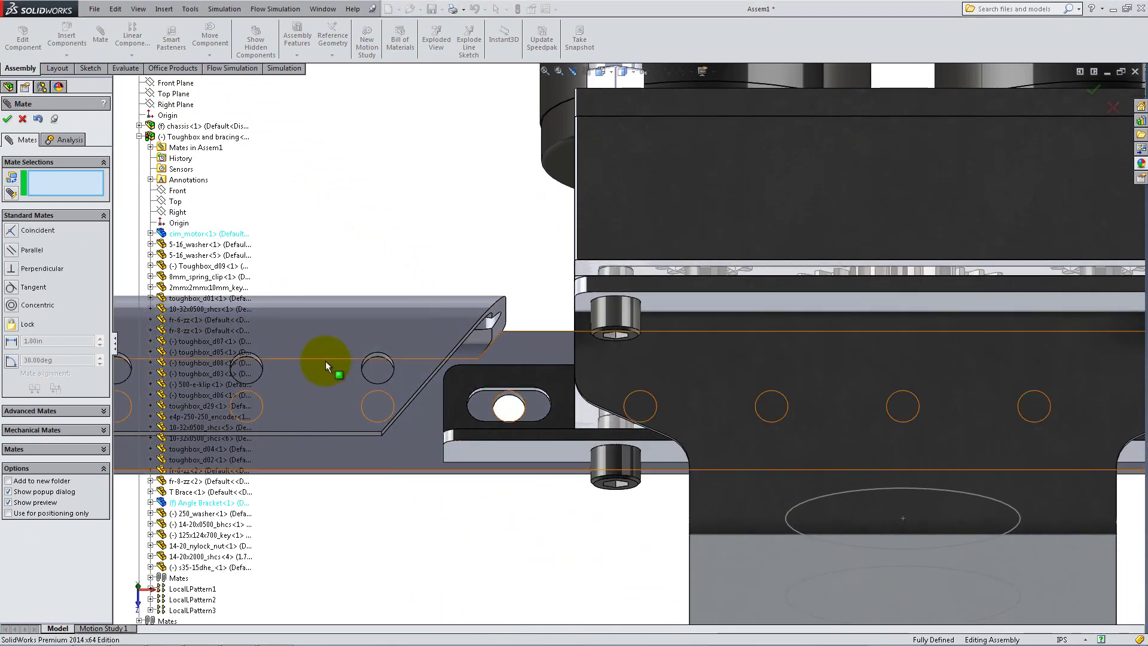
pyautogui.click(8, 118)
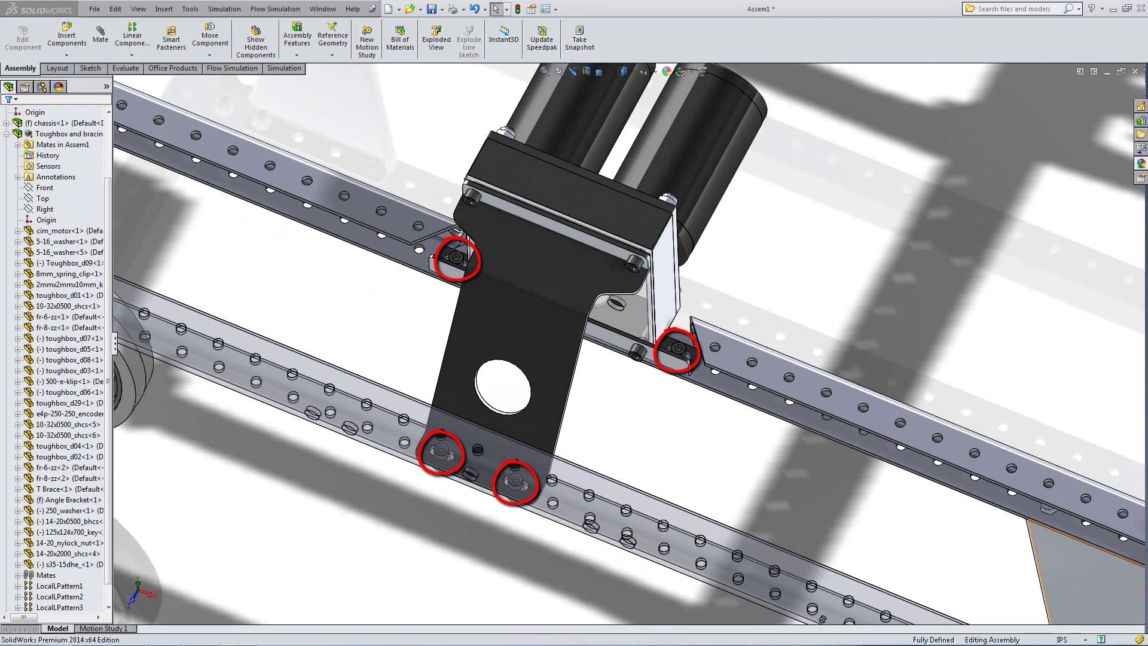
# Insert the Kicker.SLDASM subassembly and place it in open space in front of the chassis
pyautogui.click(59, 38)
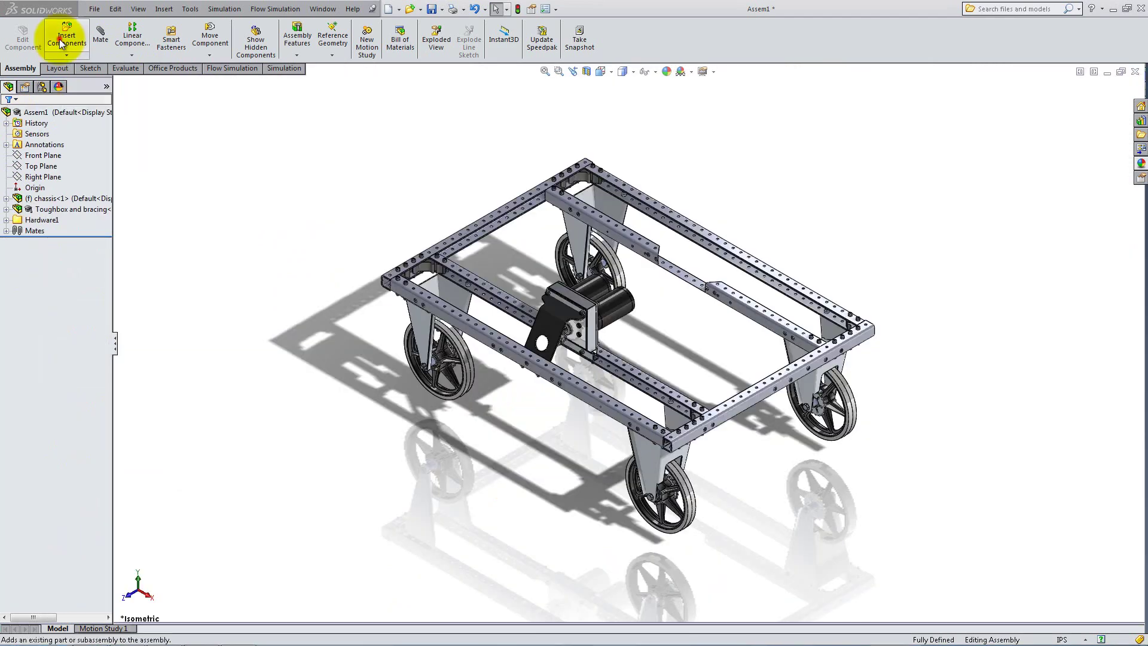
pyautogui.click(51, 328)
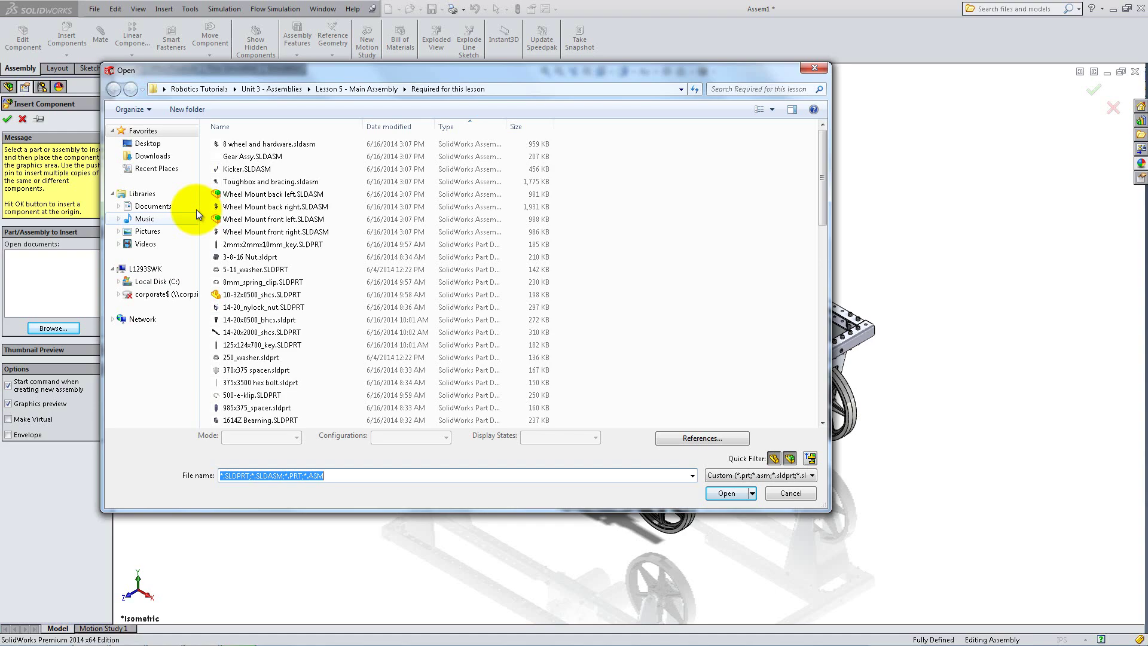
pyautogui.doubleClick(242, 172)
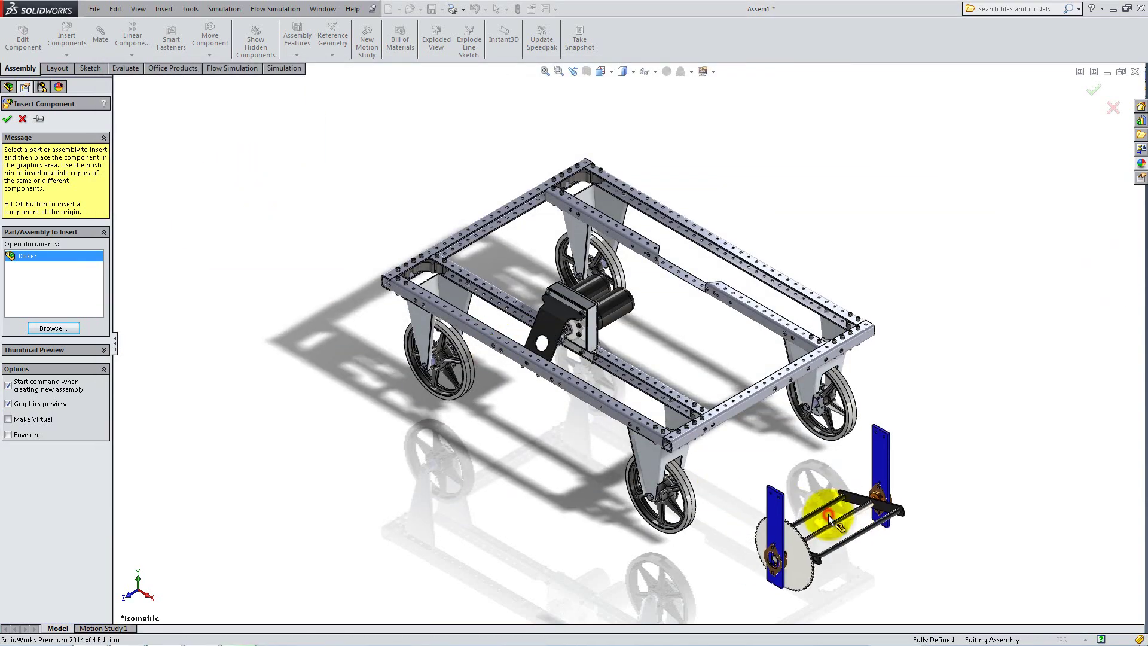
pyautogui.click(827, 515)
# Add a coincident mate between the inner C-channel's inward side face and the hidden outer face of the Kicker's sprocket-side bearing mount
pyautogui.moveTo(827, 514); pyautogui.dragTo(700, 525, button='middle')
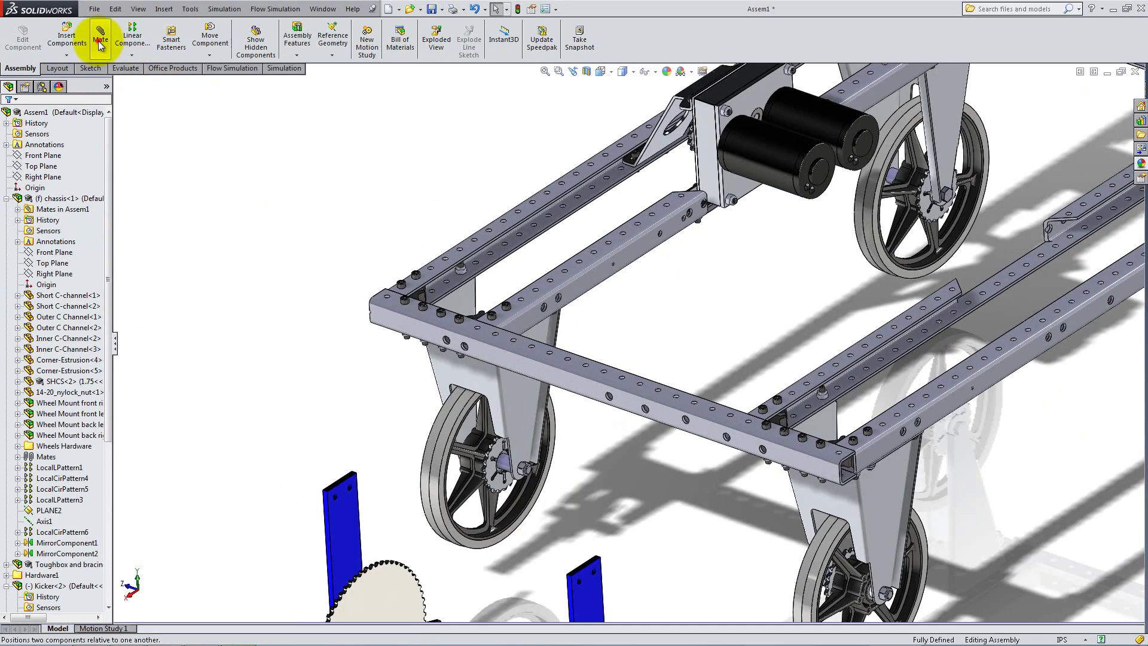
pyautogui.click(100, 36)
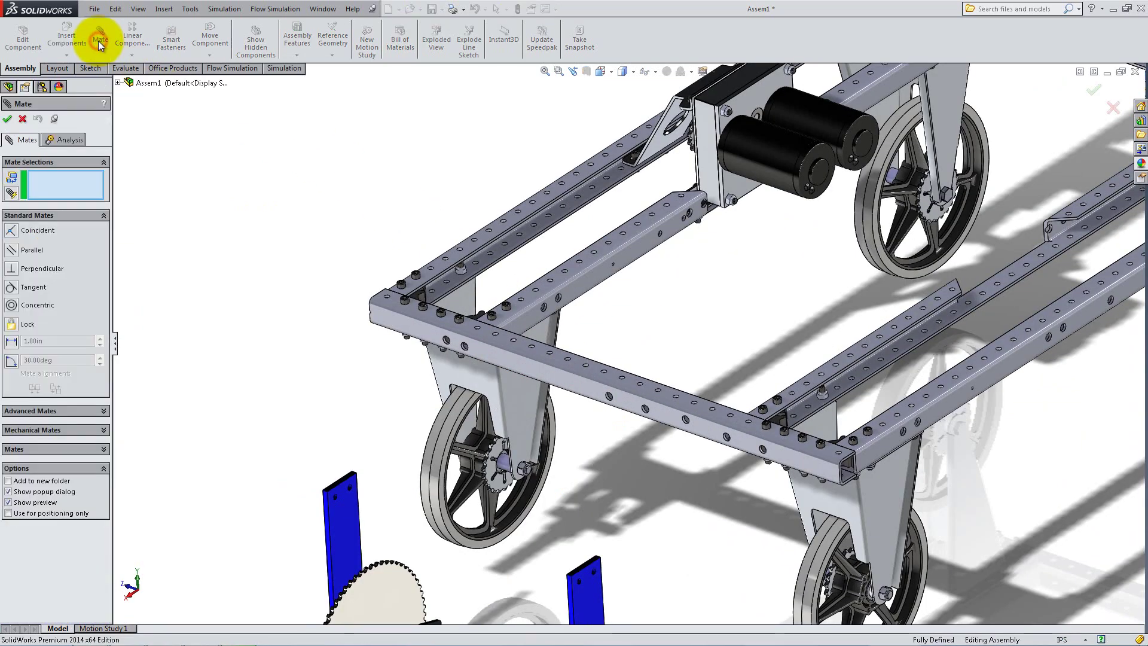
pyautogui.click(585, 283)
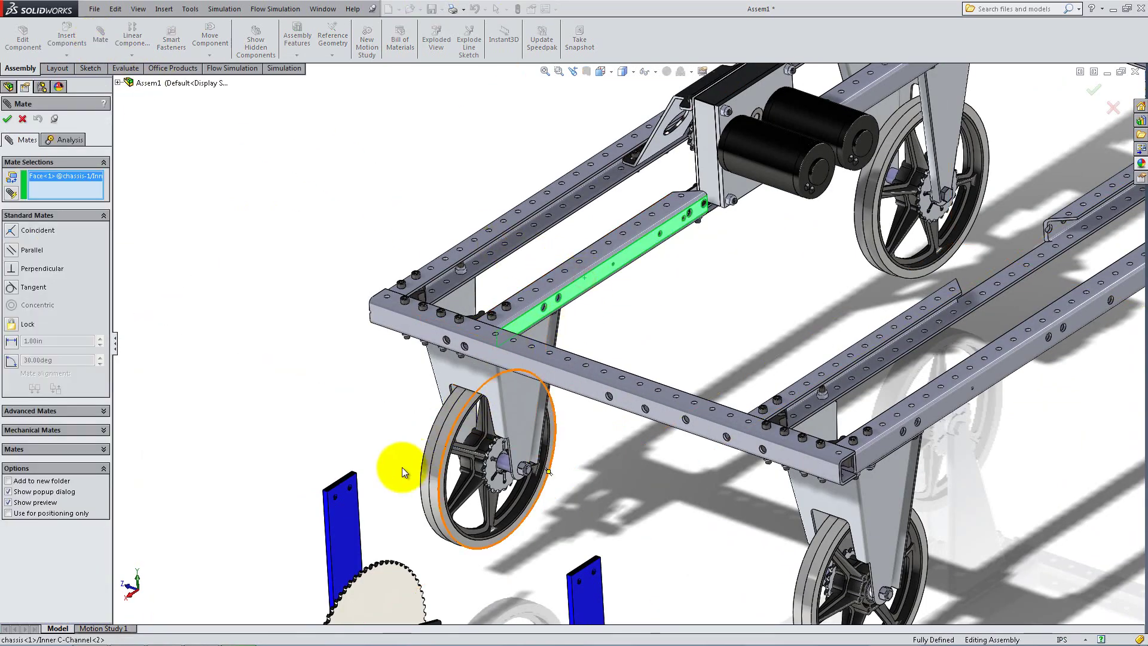
pyautogui.rightClick(347, 506)
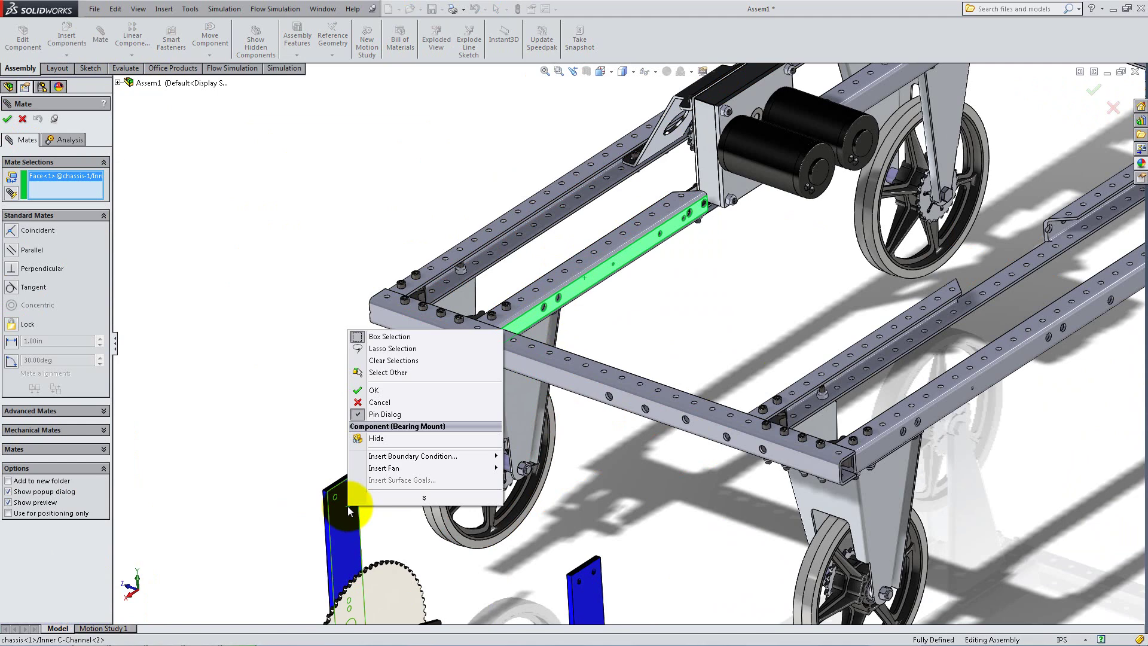
pyautogui.click(375, 374)
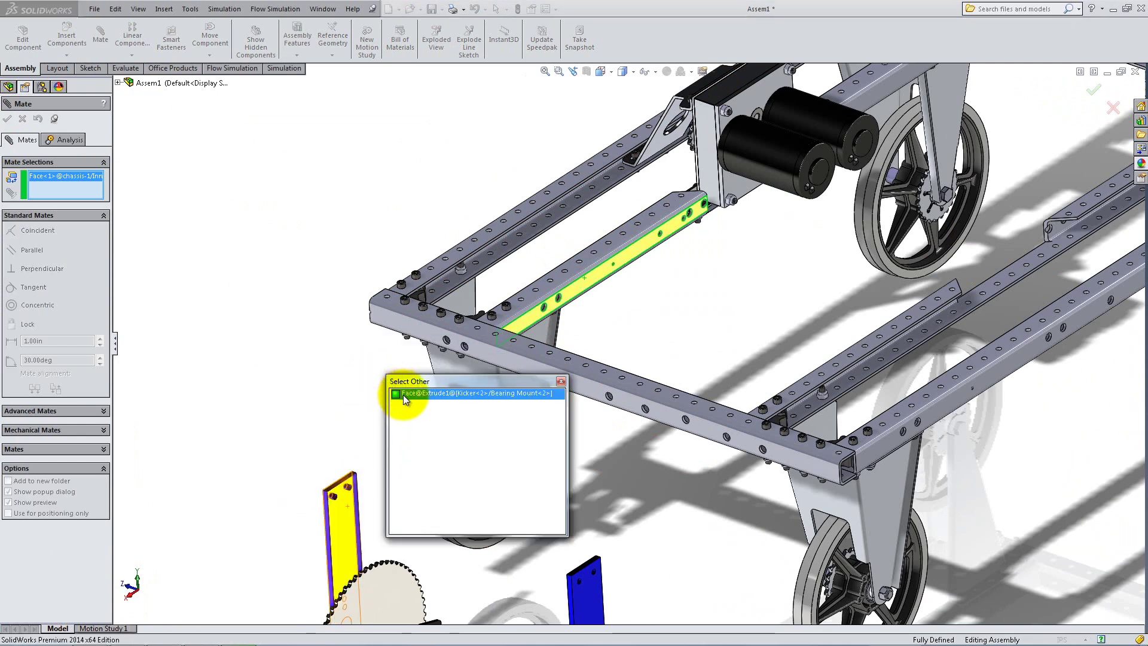
pyautogui.click(405, 395)
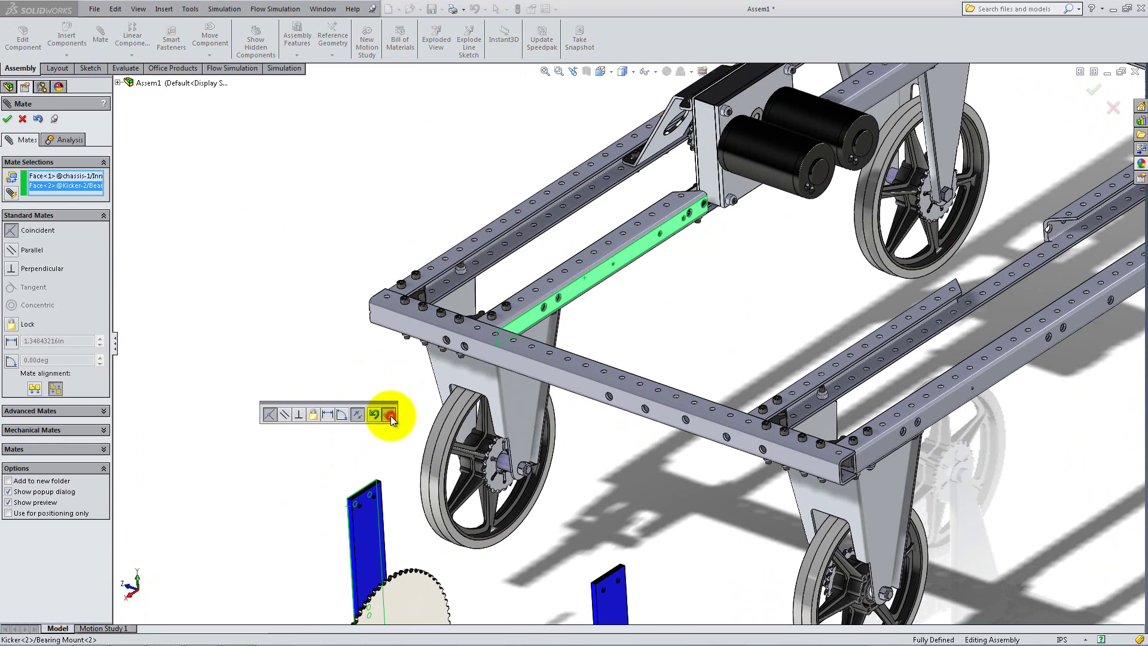
pyautogui.click(390, 415)
# Add a concentric mate between the inner C-channel's side hole nearest the frame end and the bearing mount's upper hole
pyautogui.scroll(-5, 415, 397)
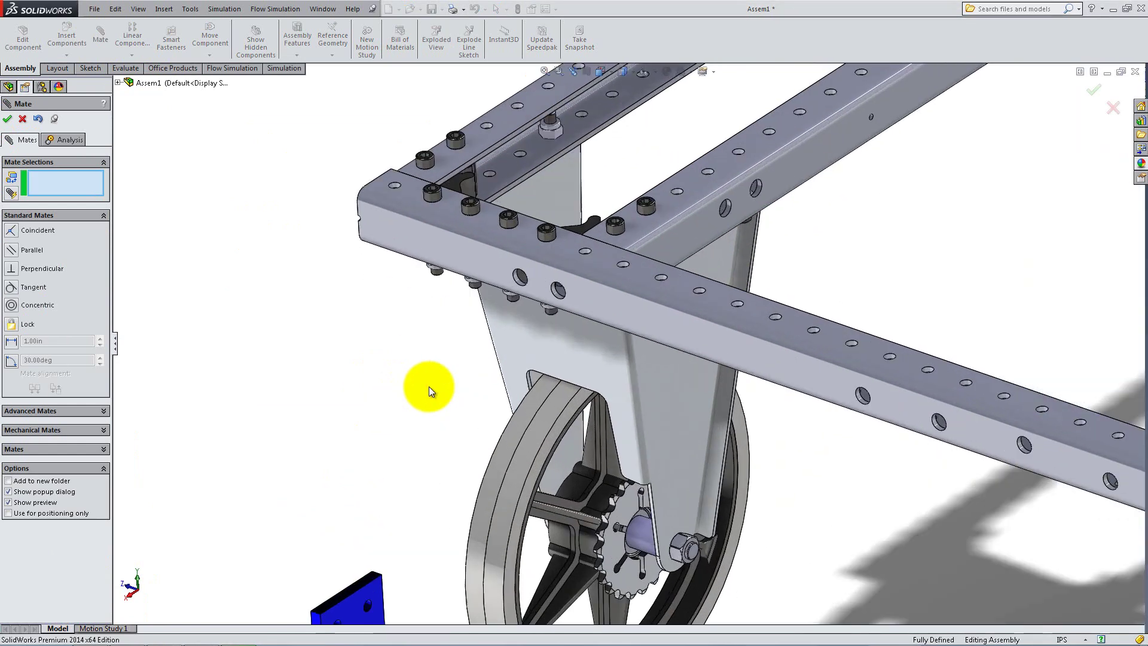
pyautogui.click(725, 211)
pyautogui.scroll(2, 725, 216)
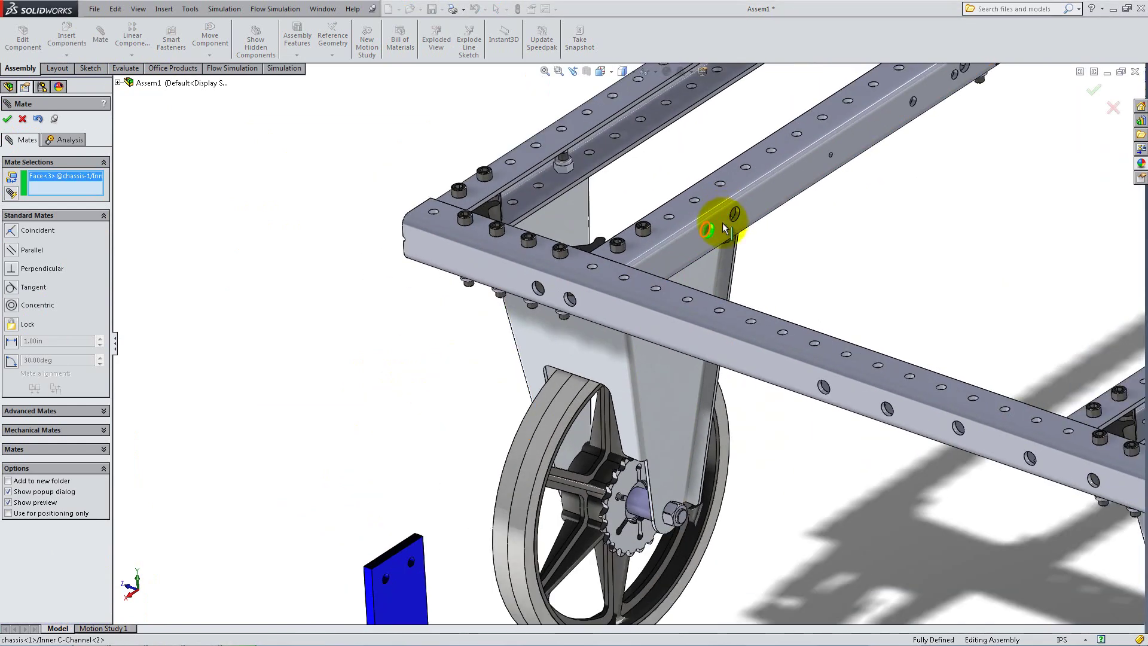
pyautogui.click(385, 583)
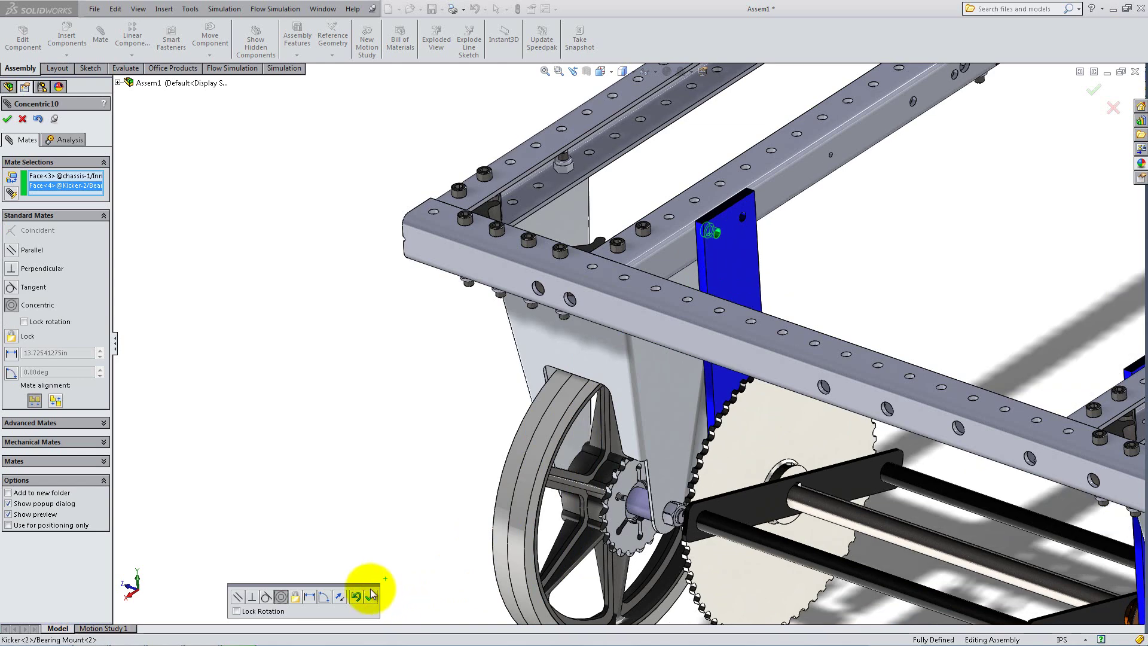
pyautogui.click(372, 597)
# Mate the top face of the Kicker's bearing mount to the top face of the inner C-channel
pyautogui.click(706, 206)
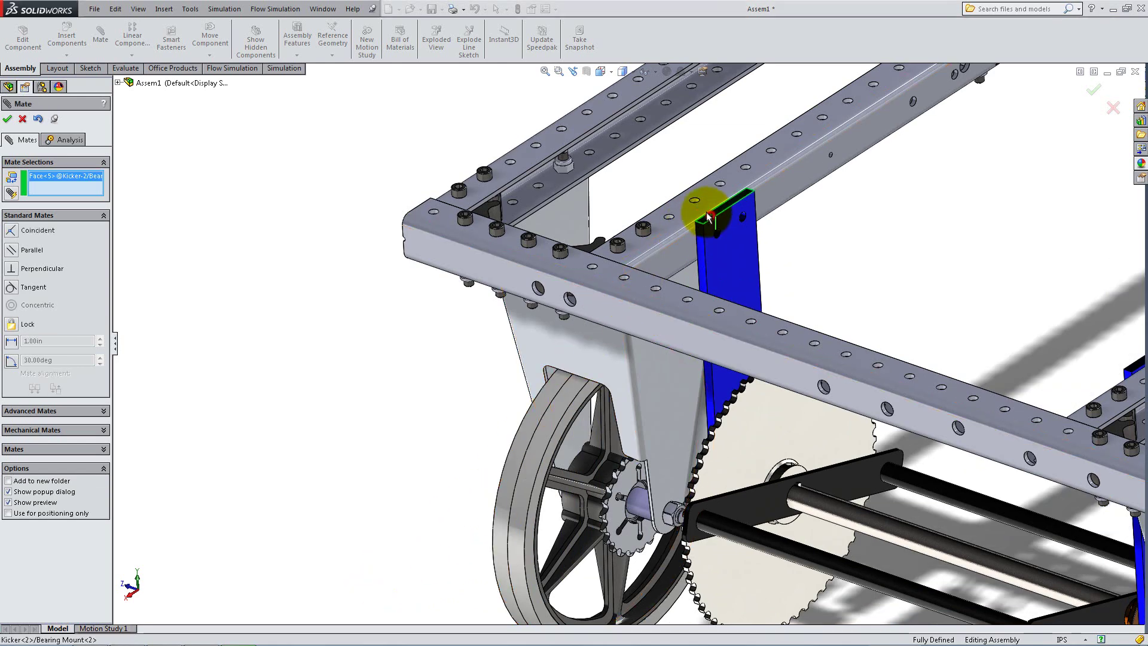
pyautogui.click(706, 200)
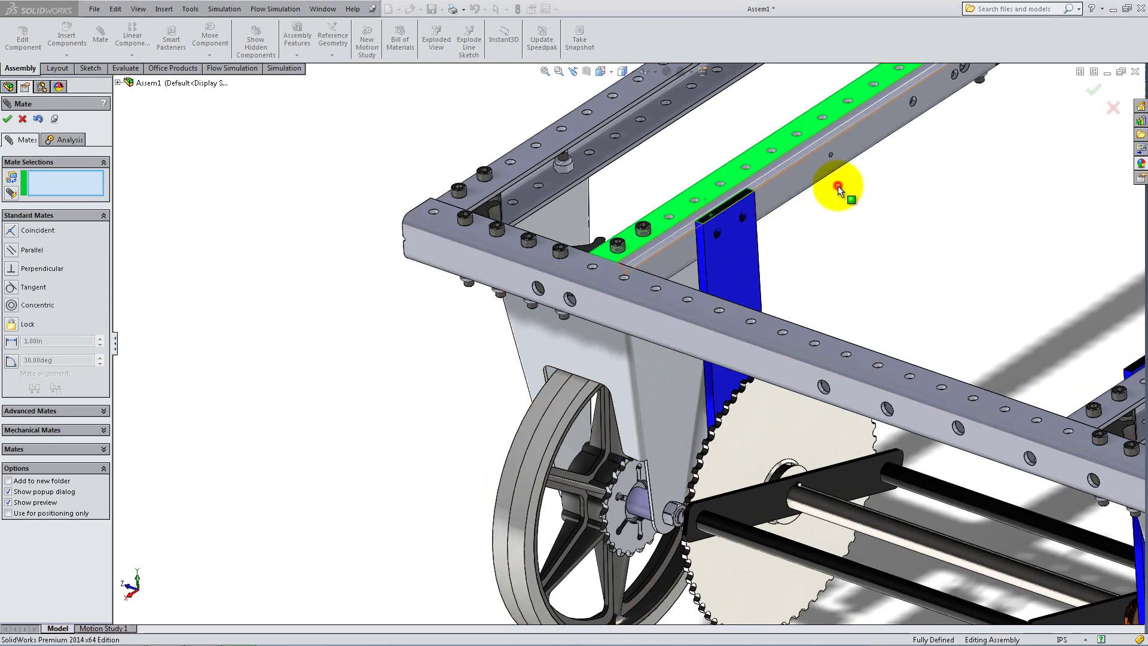
pyautogui.click(839, 186)
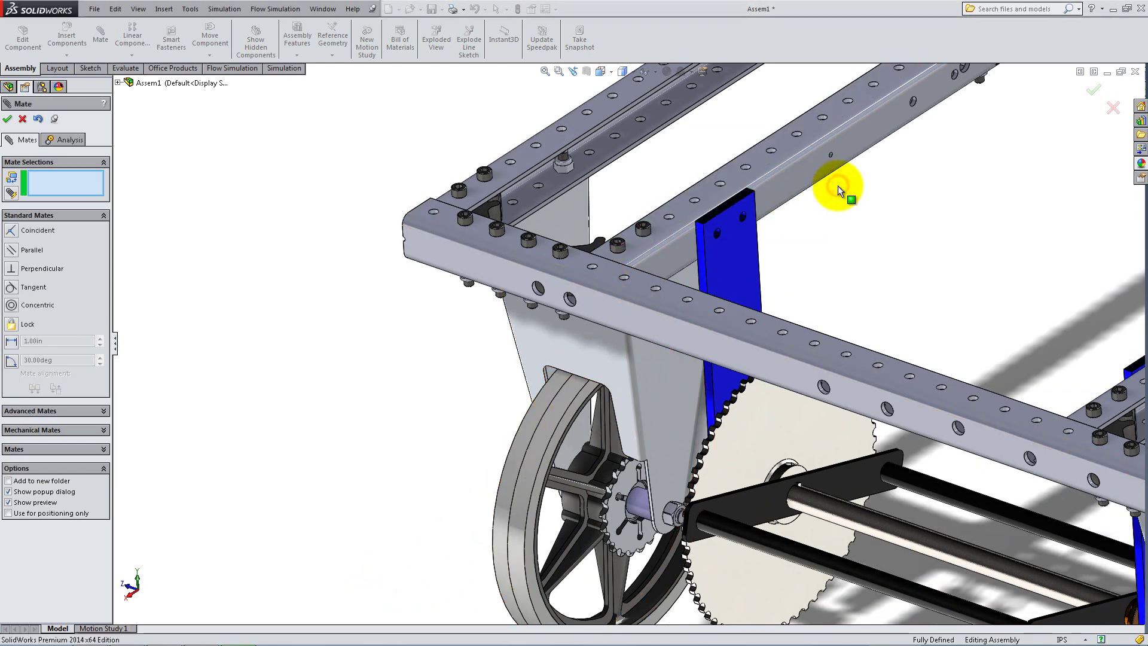
# Close the mate definition and try to rotate the Kicker's large sprocket to test its motion
pyautogui.click(9, 120)
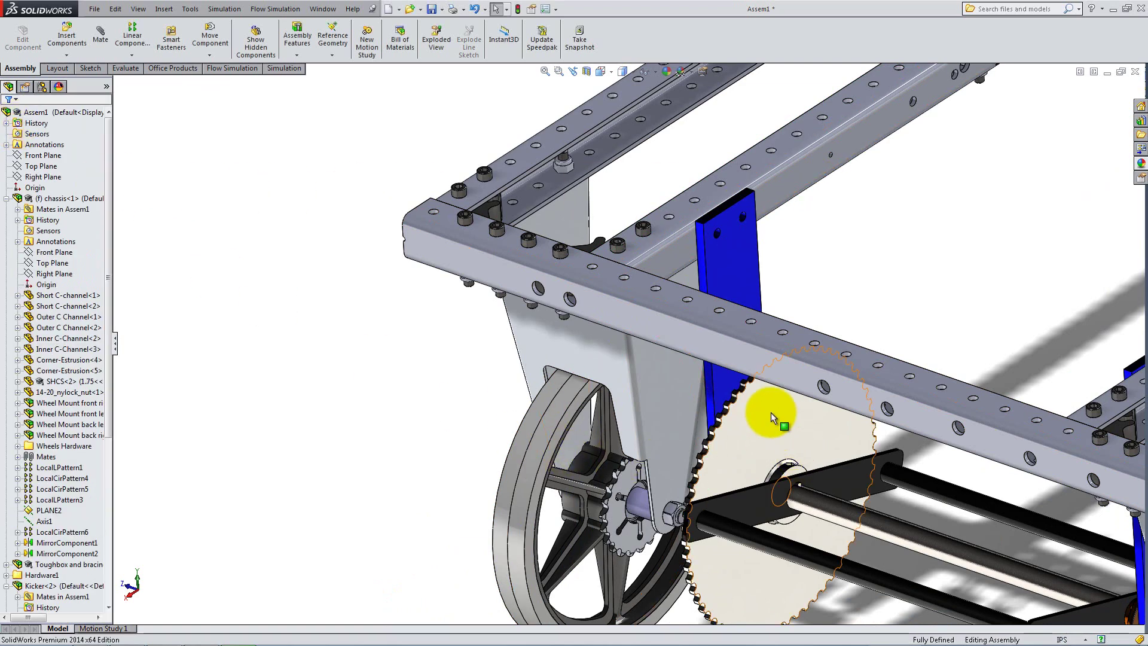
pyautogui.moveTo(770, 411); pyautogui.dragTo(767, 556)
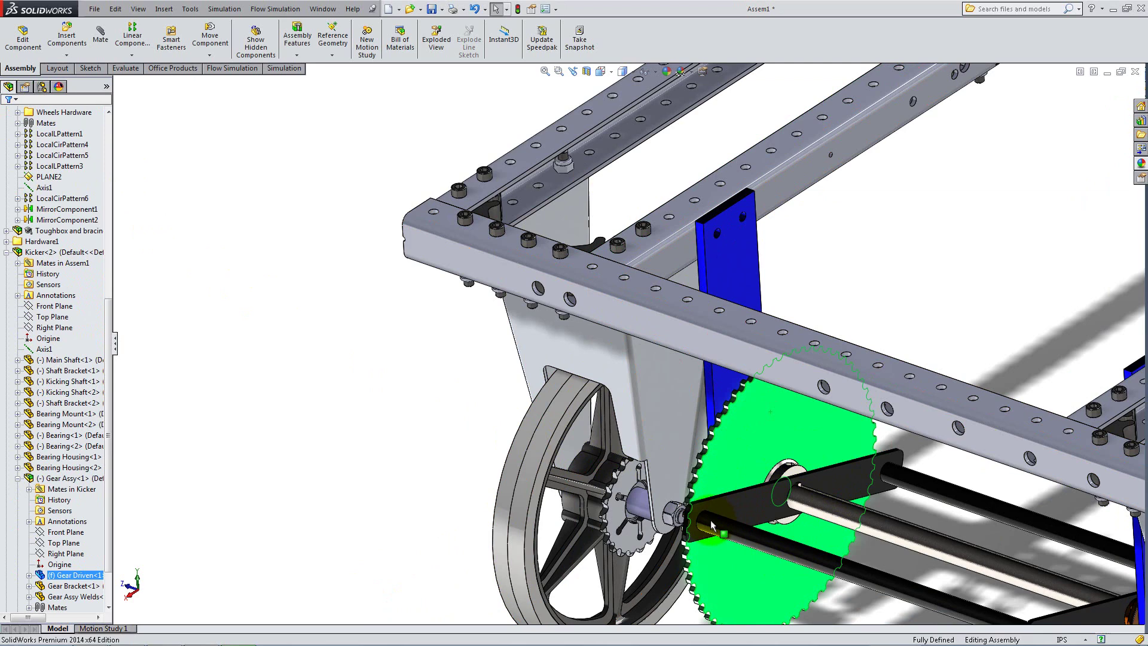
pyautogui.moveTo(706, 522); pyautogui.dragTo(749, 584)
pyautogui.click(445, 425)
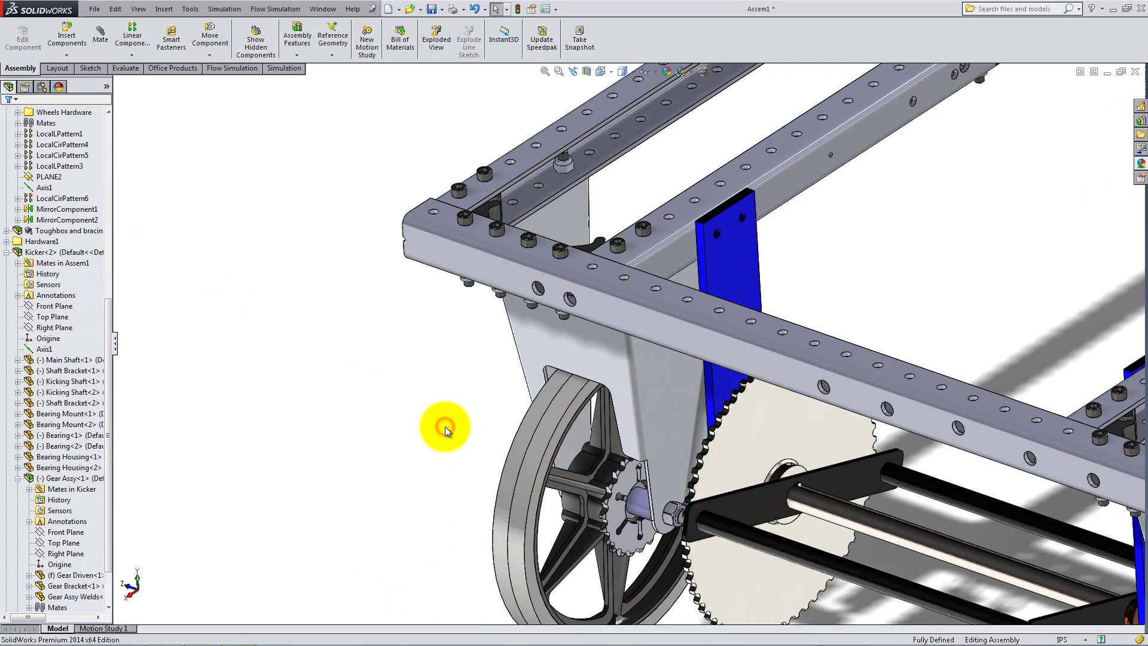
# Make the Kicker subassembly flexible and test its motion by rotating the large sprocket
pyautogui.rightClick(114, 252)
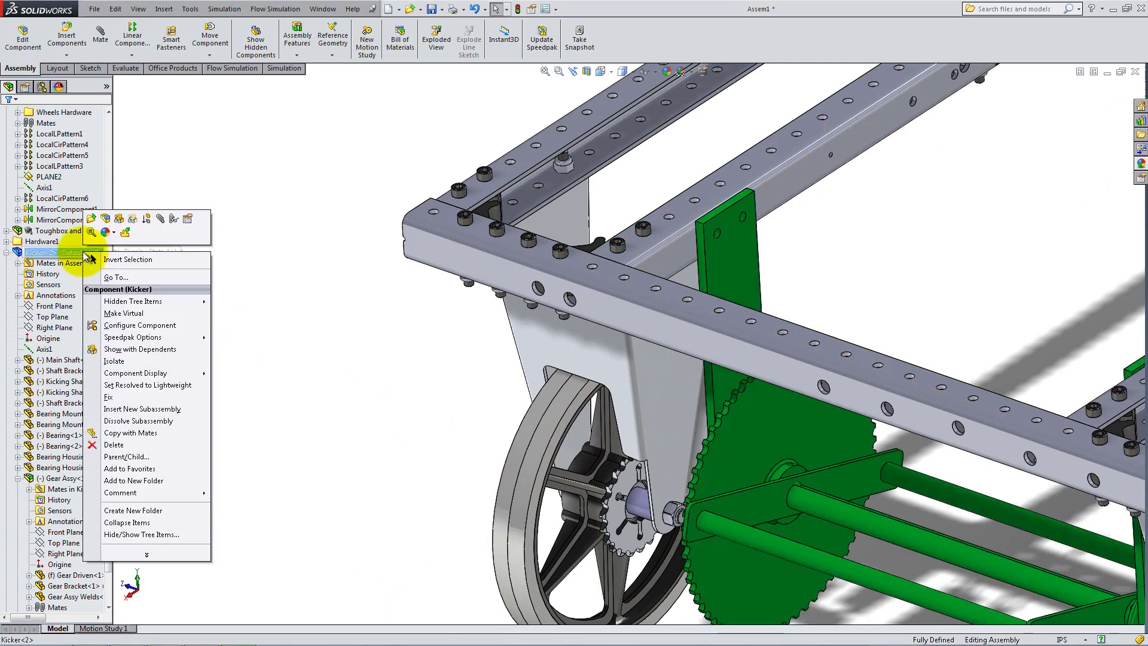
pyautogui.click(126, 234)
pyautogui.click(464, 405)
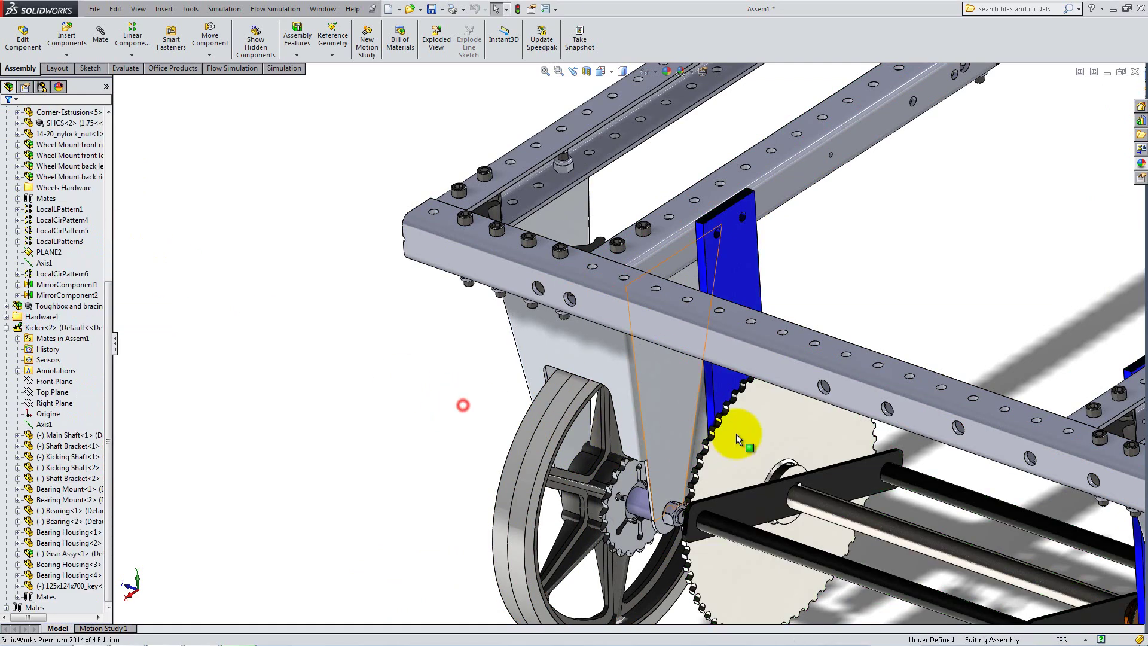
pyautogui.moveTo(747, 407); pyautogui.dragTo(748, 457)
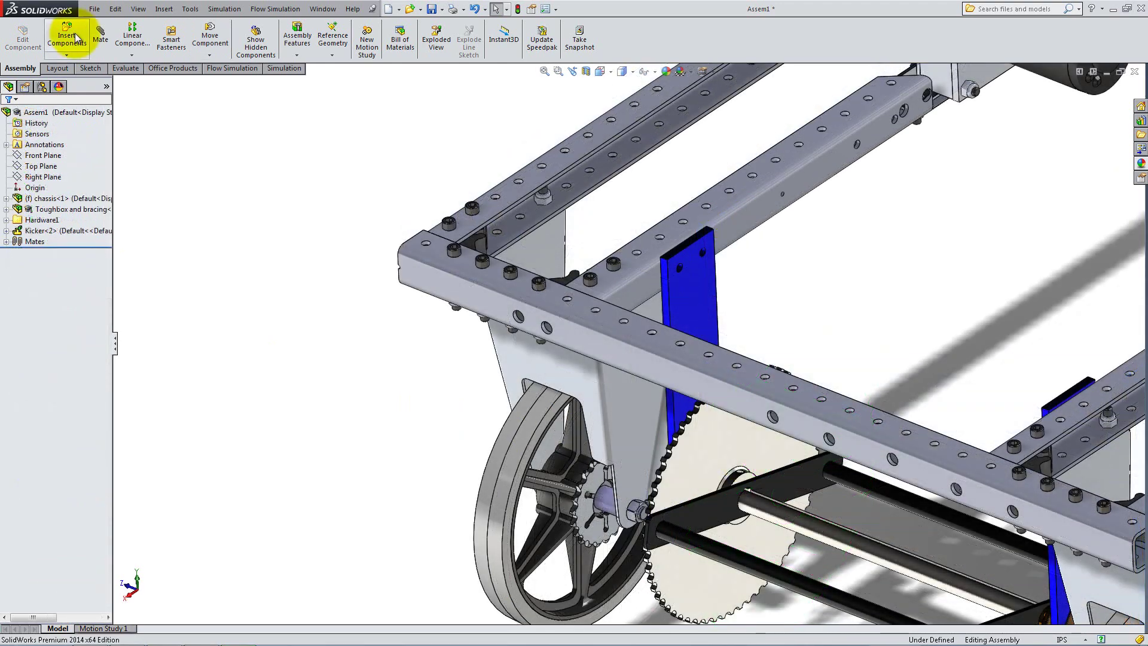
# Insert the Mounting Plate 1 part and place it beside the Kicker's bearing mount, near the inner C-channel
pyautogui.click(67, 38)
pyautogui.click(60, 328)
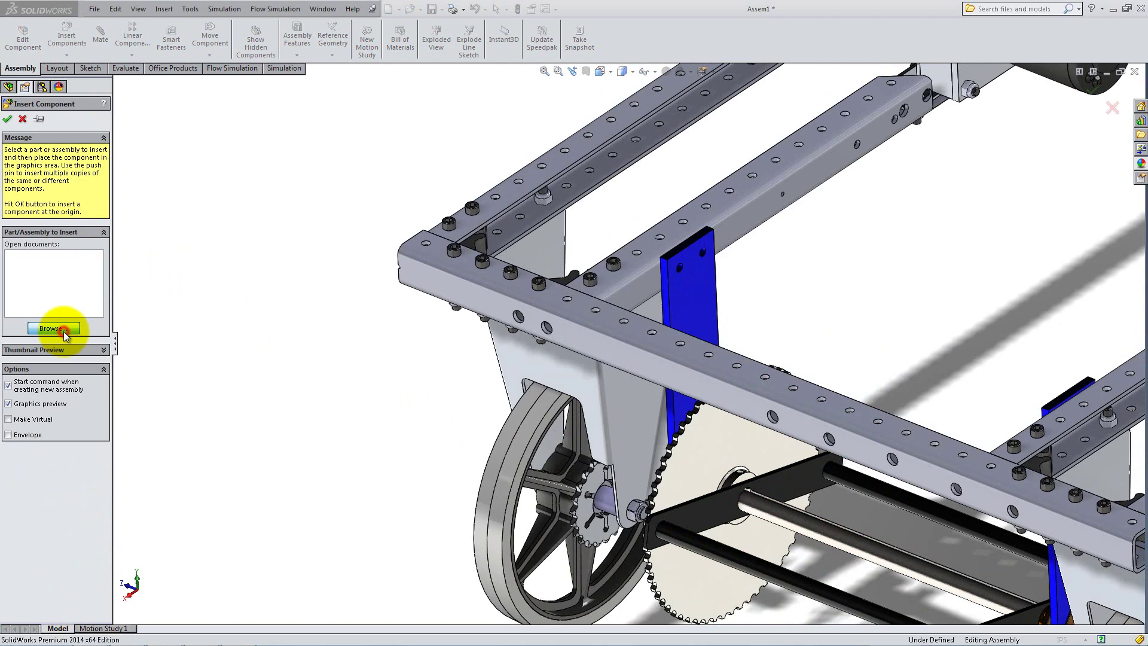
pyautogui.click(308, 320)
pyautogui.scroll(-12, 321, 326)
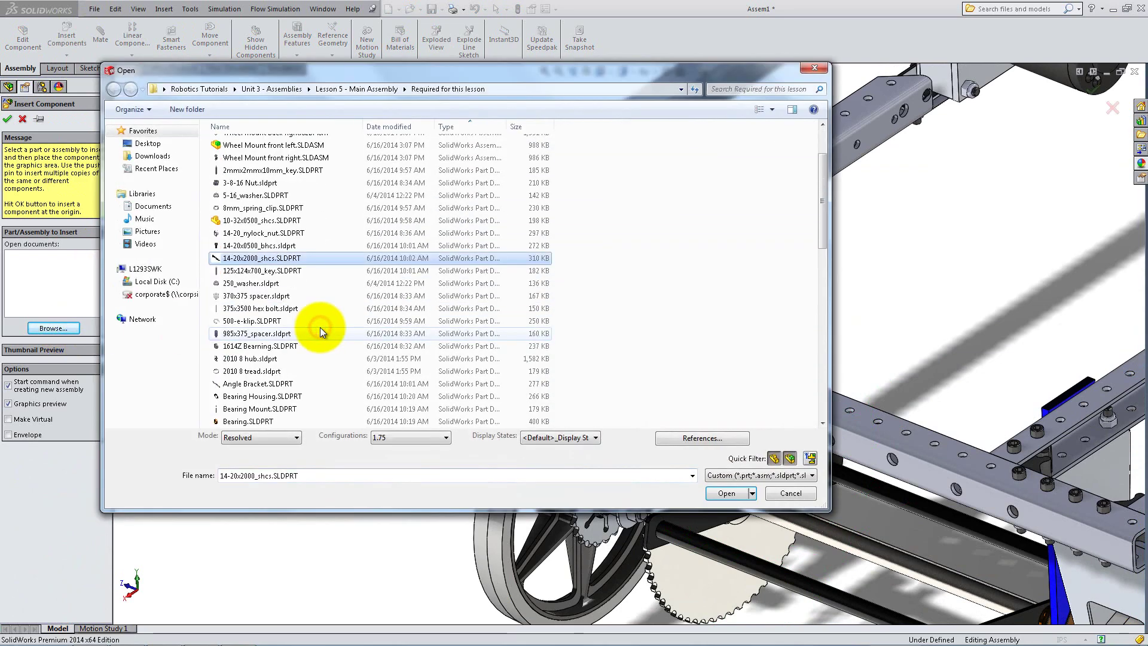
pyautogui.click(298, 359)
pyautogui.doubleClick(297, 359)
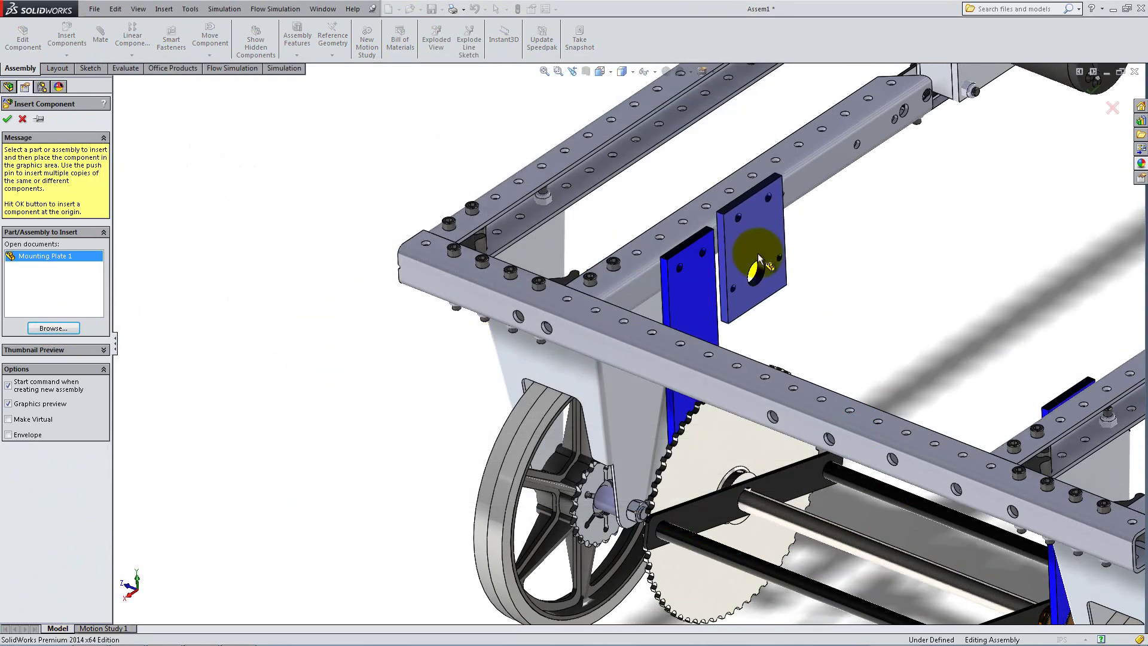
pyautogui.click(784, 264)
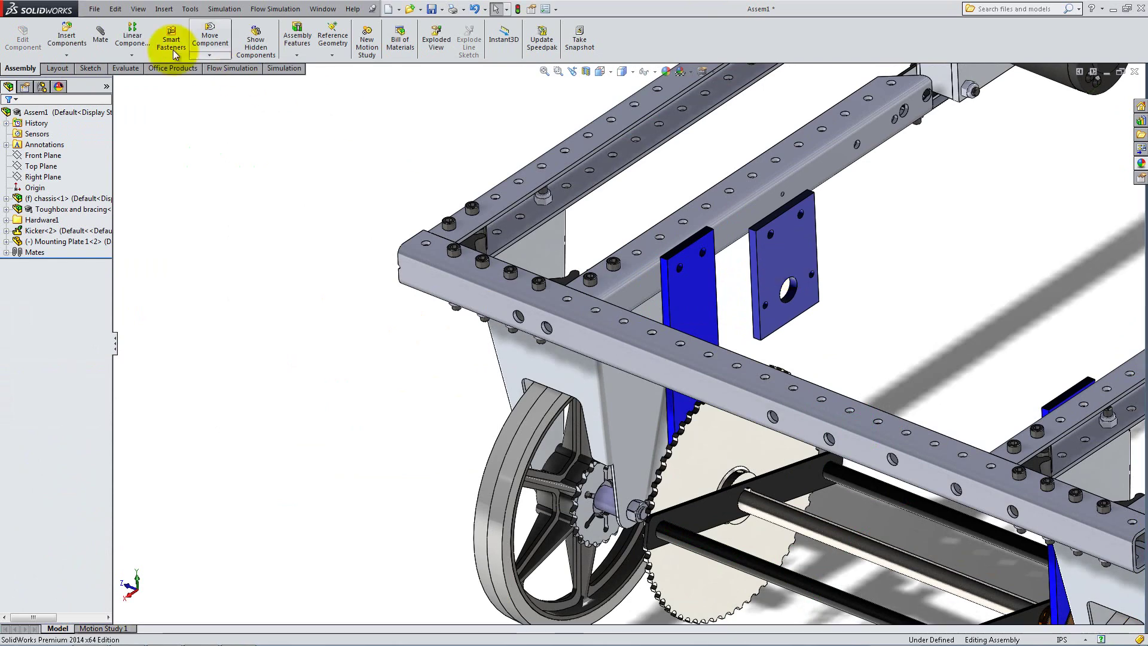
# Add a concentric mate between the mounting plate's upper hole farther from the bearing mount and the inner C-channel's small side hole
pyautogui.click(100, 37)
pyautogui.scroll(-5, 807, 225)
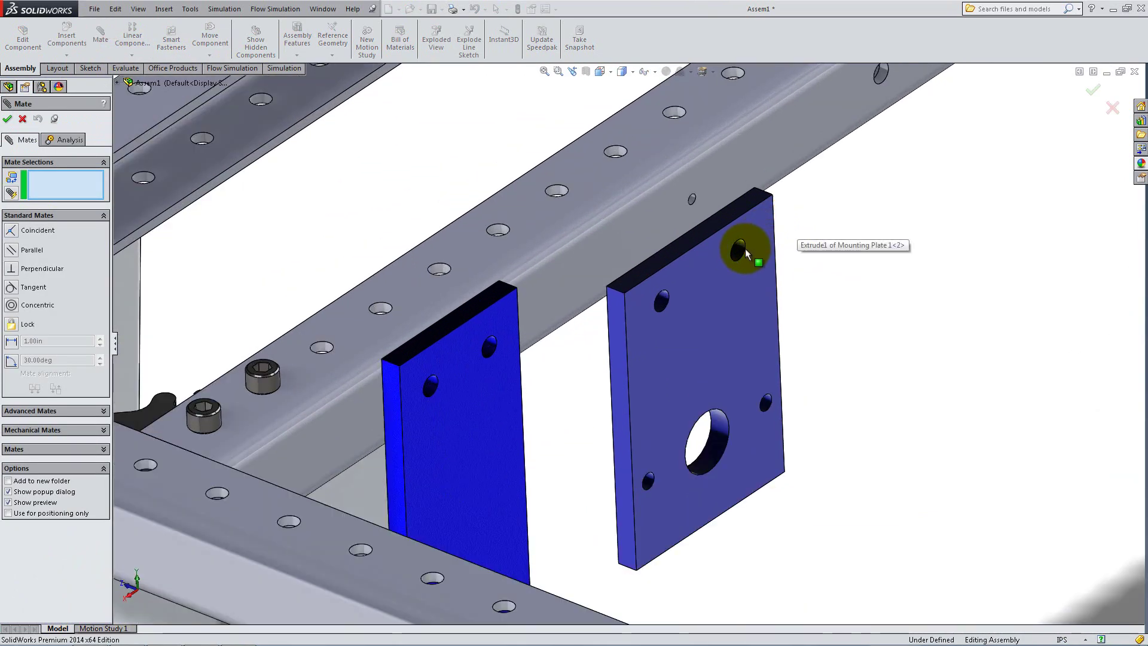
pyautogui.click(741, 251)
pyautogui.click(692, 199)
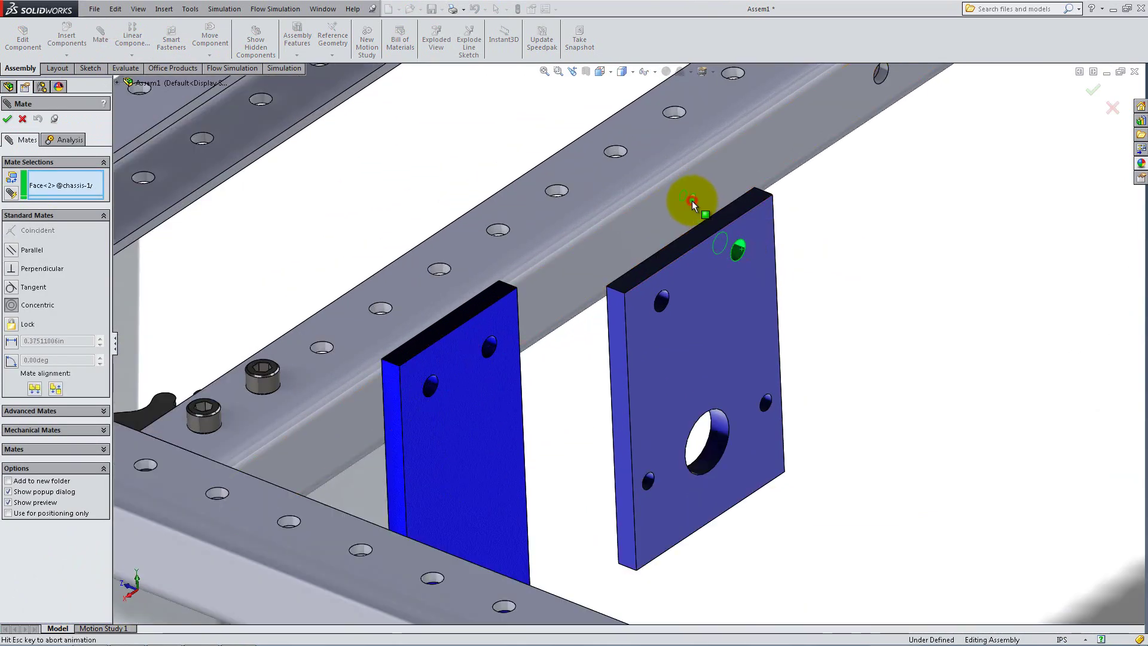
pyautogui.click(929, 193)
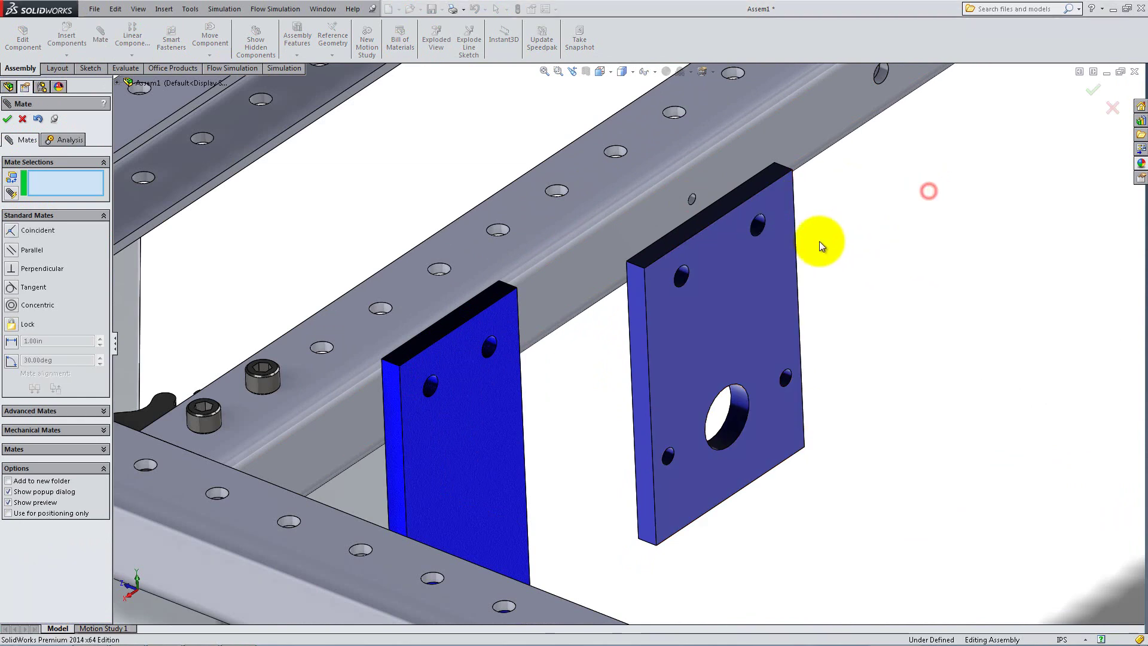
# Mate the mounting plate's hidden rear face coincident with the side face of the inner C-channel
pyautogui.rightClick(749, 266)
pyautogui.click(780, 295)
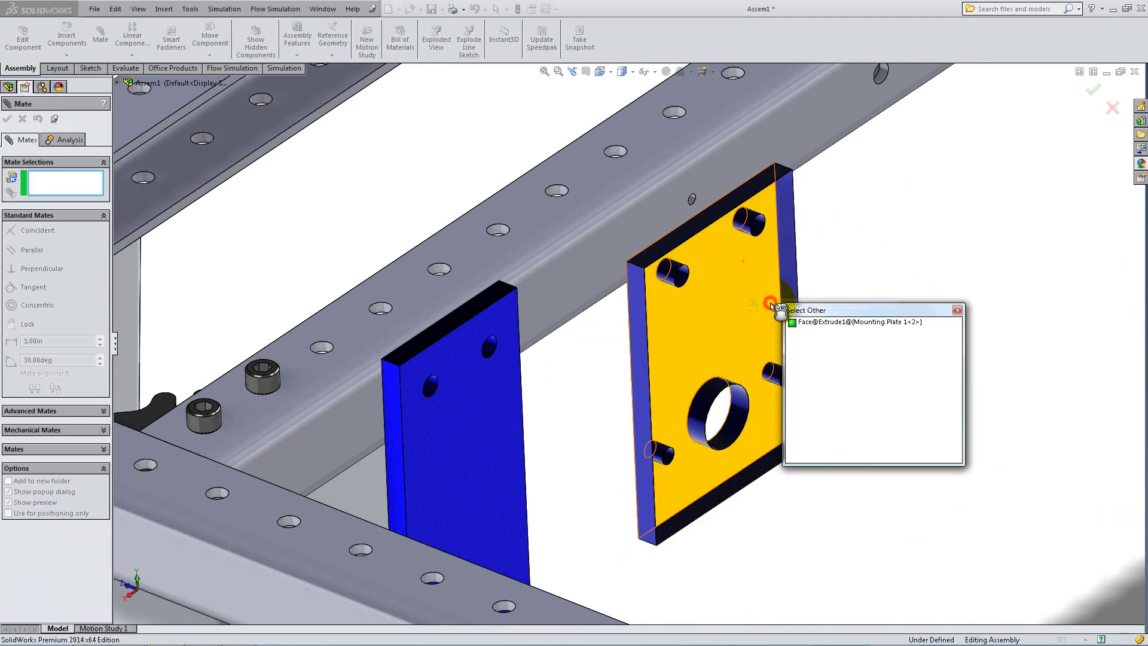
pyautogui.click(798, 324)
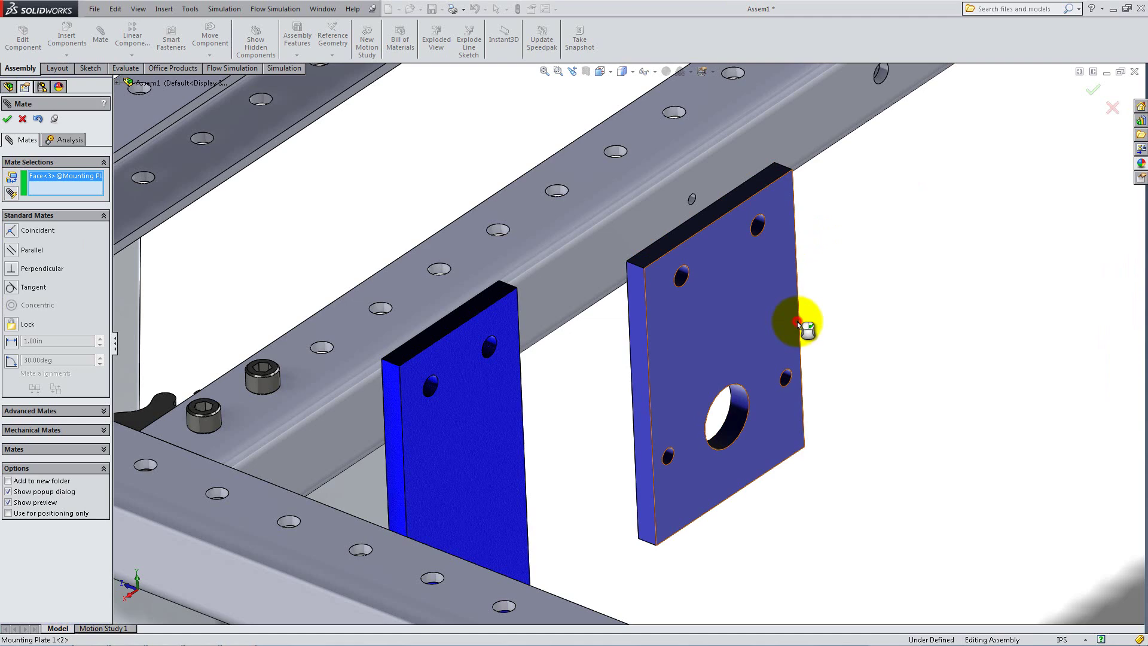
pyautogui.click(658, 214)
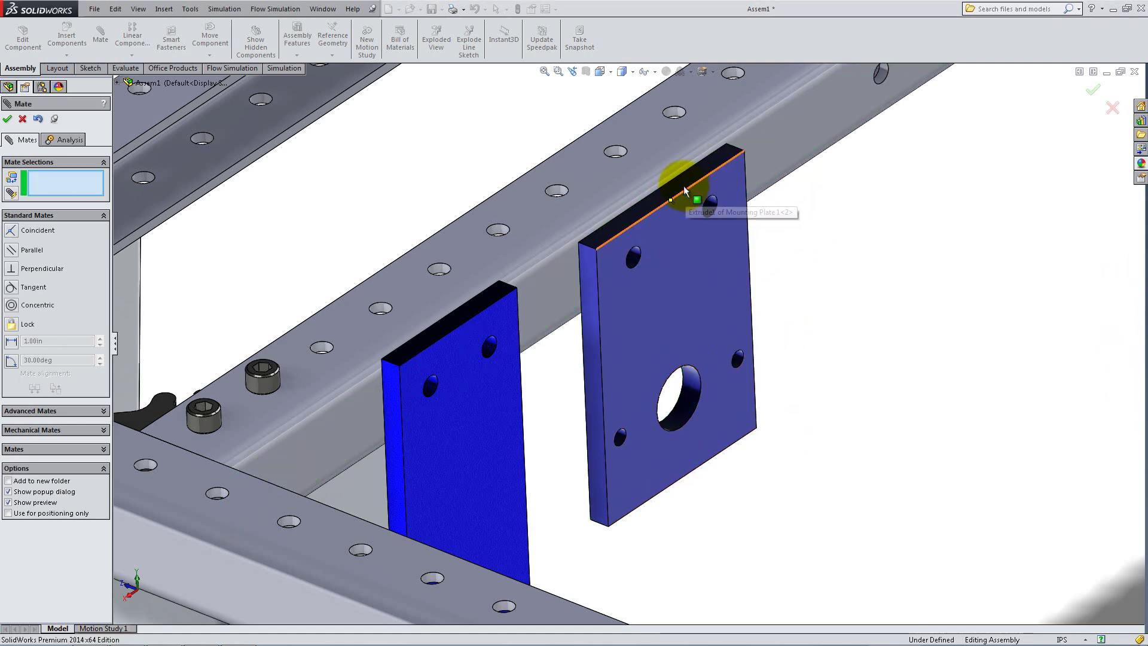
# Mate the mounting plate's top face to the top face of the inner C-channel and finish mating
pyautogui.click(682, 183)
pyautogui.click(653, 147)
pyautogui.click(829, 154)
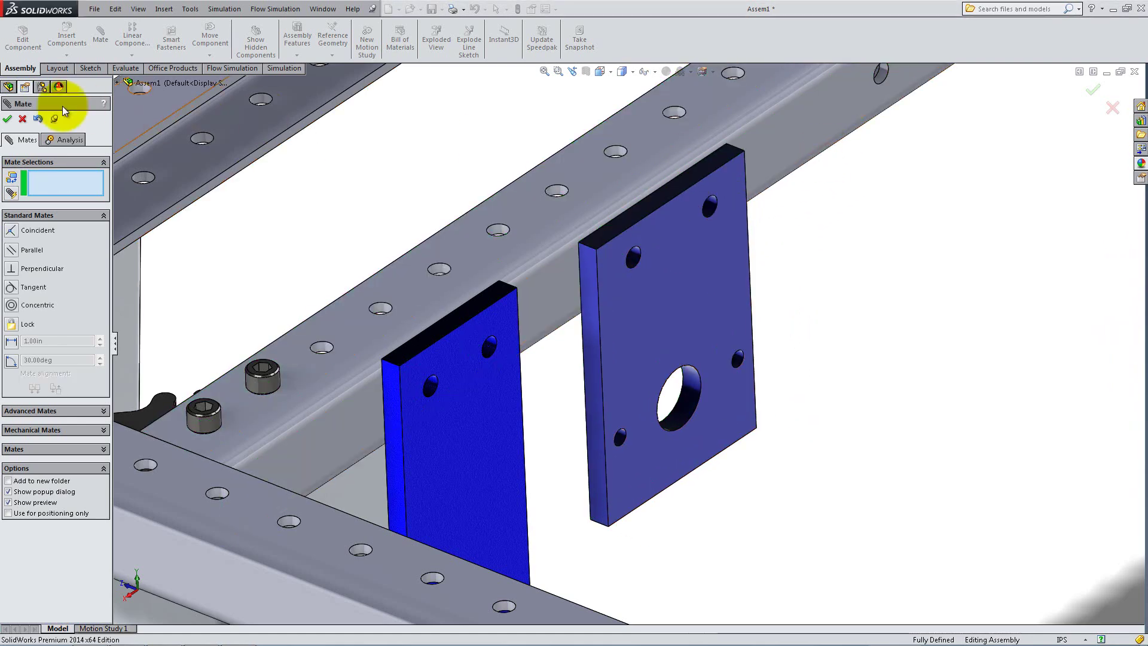
pyautogui.click(7, 119)
# Insert the cim_motor part and place it in open space beside the mounting plate
pyautogui.click(66, 32)
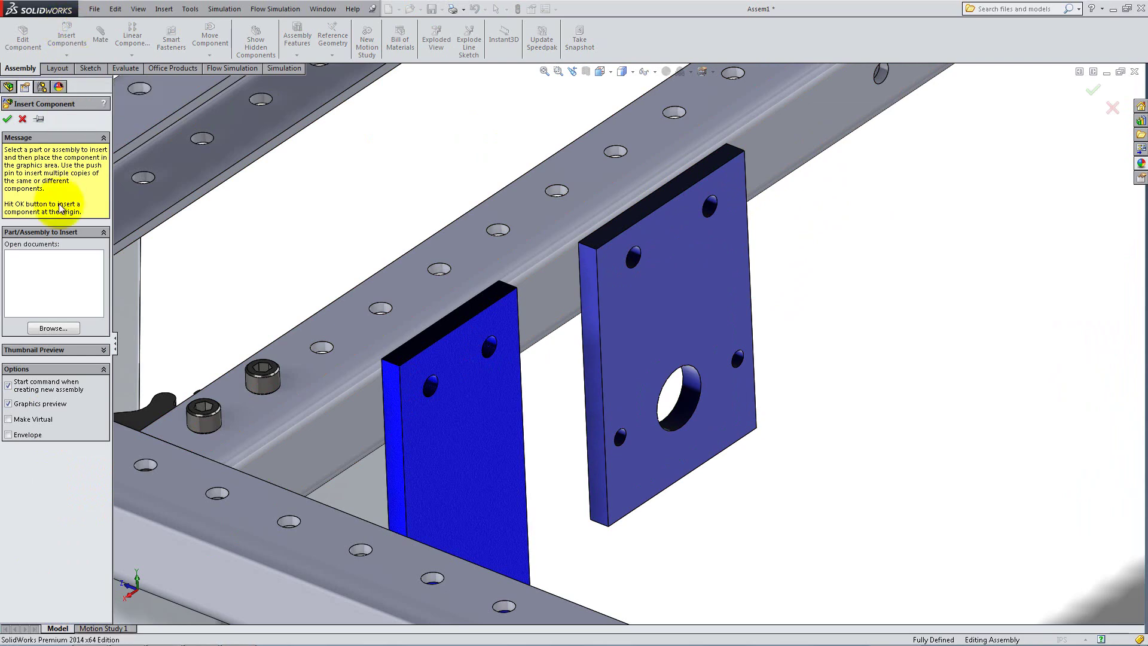
pyautogui.click(53, 327)
pyautogui.scroll(-5, 322, 299)
pyautogui.click(285, 326)
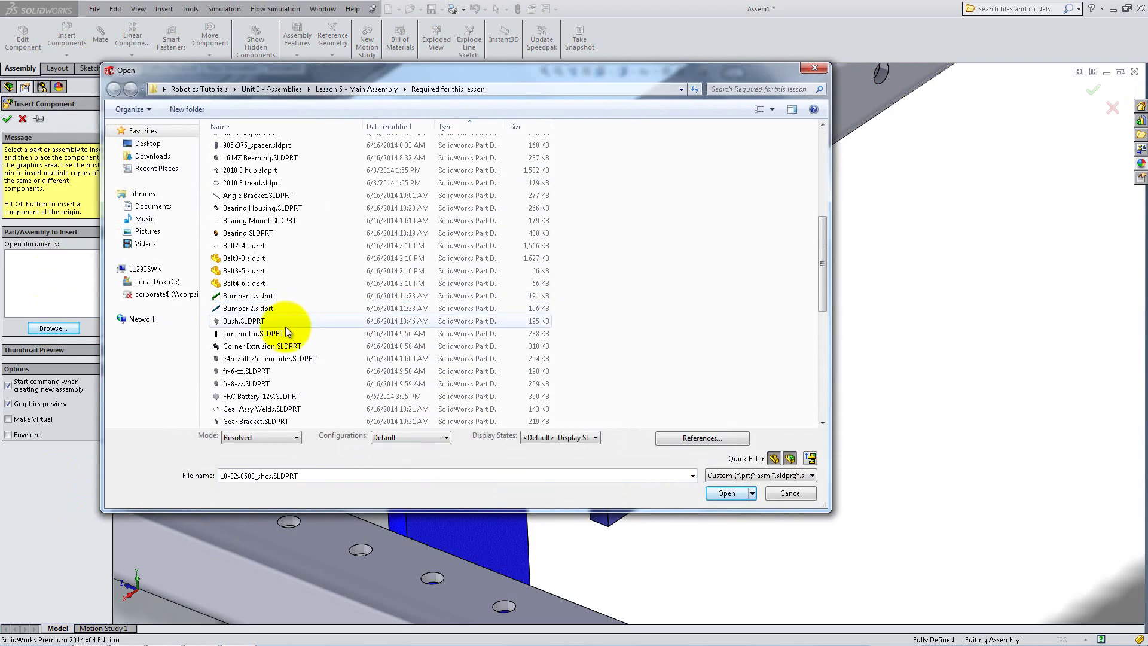
pyautogui.doubleClick(285, 331)
pyautogui.click(983, 413)
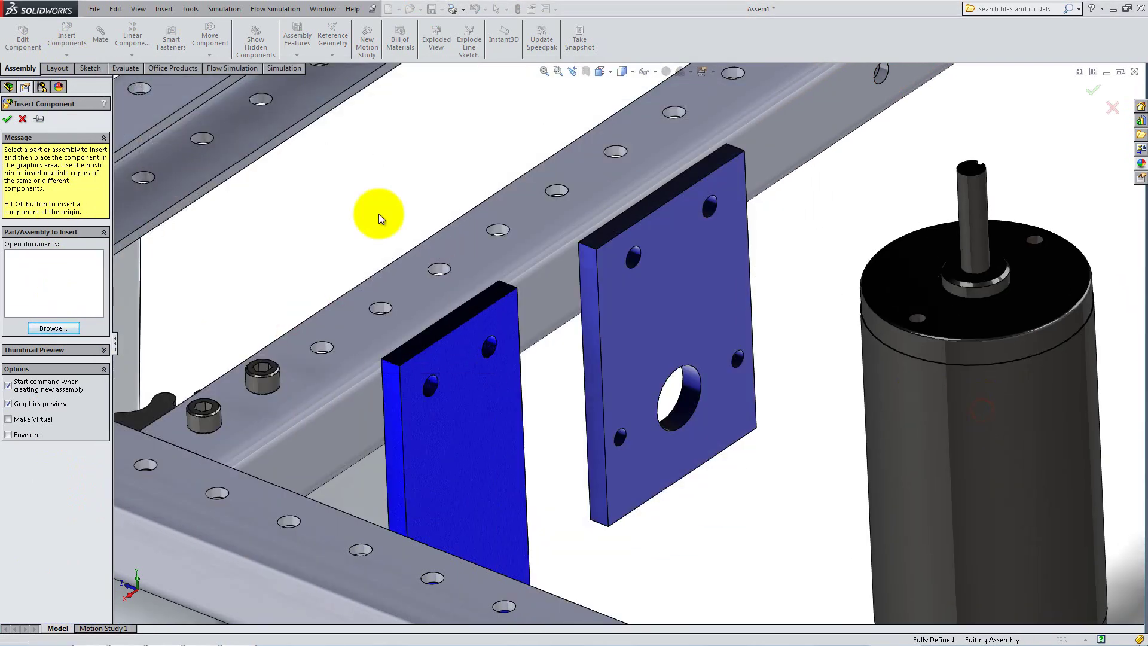
# Add a concentric mate between the mounting plate's large hole and the motor shaft, with the mate alignment flipped
pyautogui.click(99, 33)
pyautogui.click(692, 401)
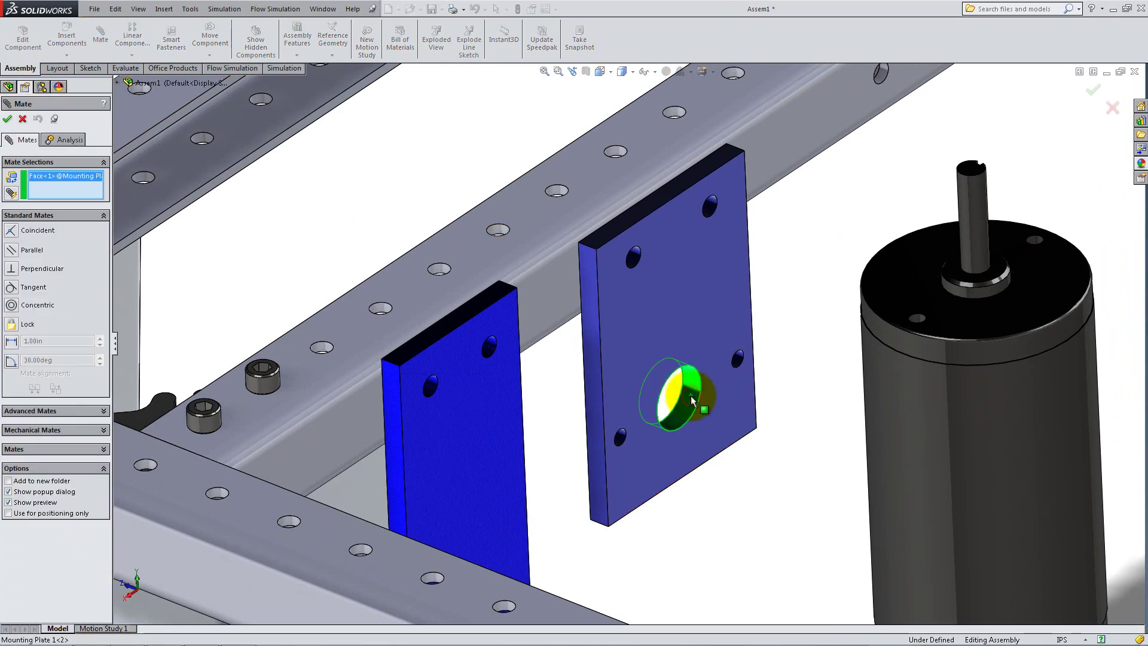
pyautogui.click(973, 195)
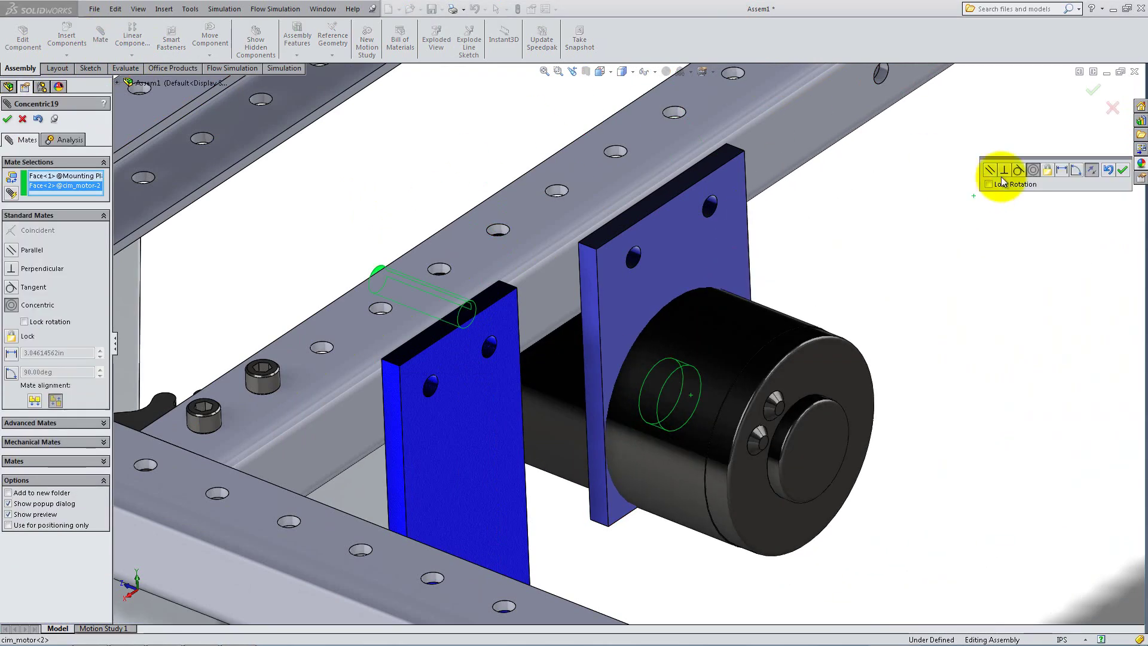
pyautogui.click(1092, 169)
pyautogui.click(1123, 170)
# Add a coincident mate between the motor's shaft-side end face and the mounting plate's hidden rear face
pyautogui.click(1141, 524)
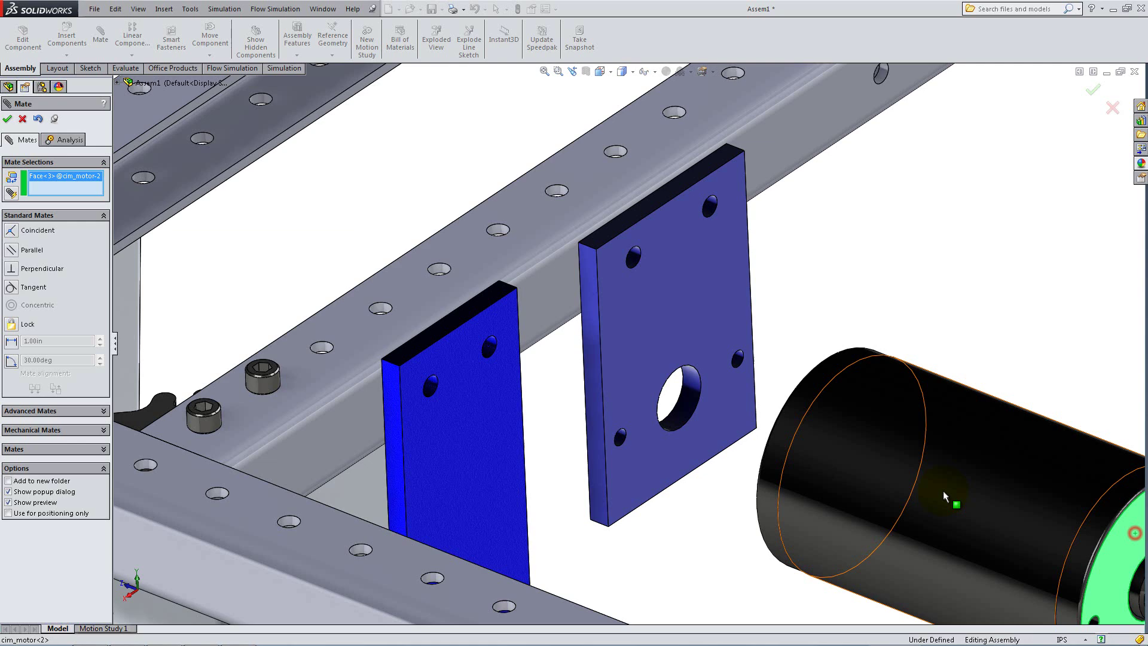
pyautogui.rightClick(715, 412)
pyautogui.click(731, 427)
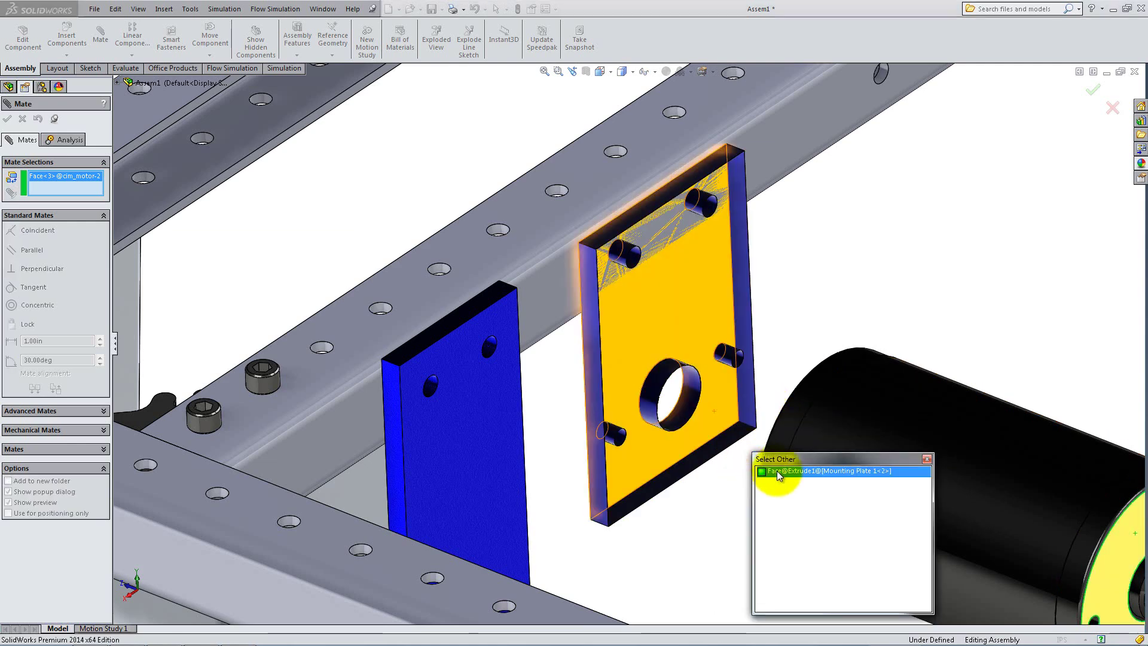
pyautogui.click(801, 471)
pyautogui.click(910, 496)
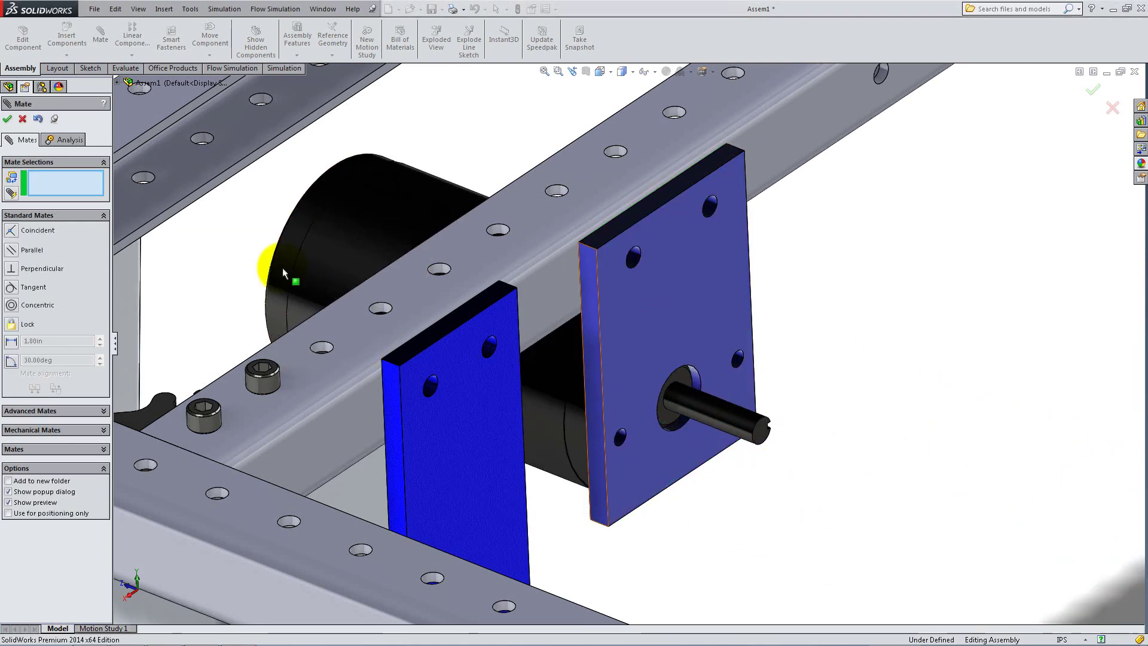
pyautogui.click(8, 118)
# Insert the 2mmx2mmx10mm_key part and place it next to the motor shaft
pyautogui.click(77, 43)
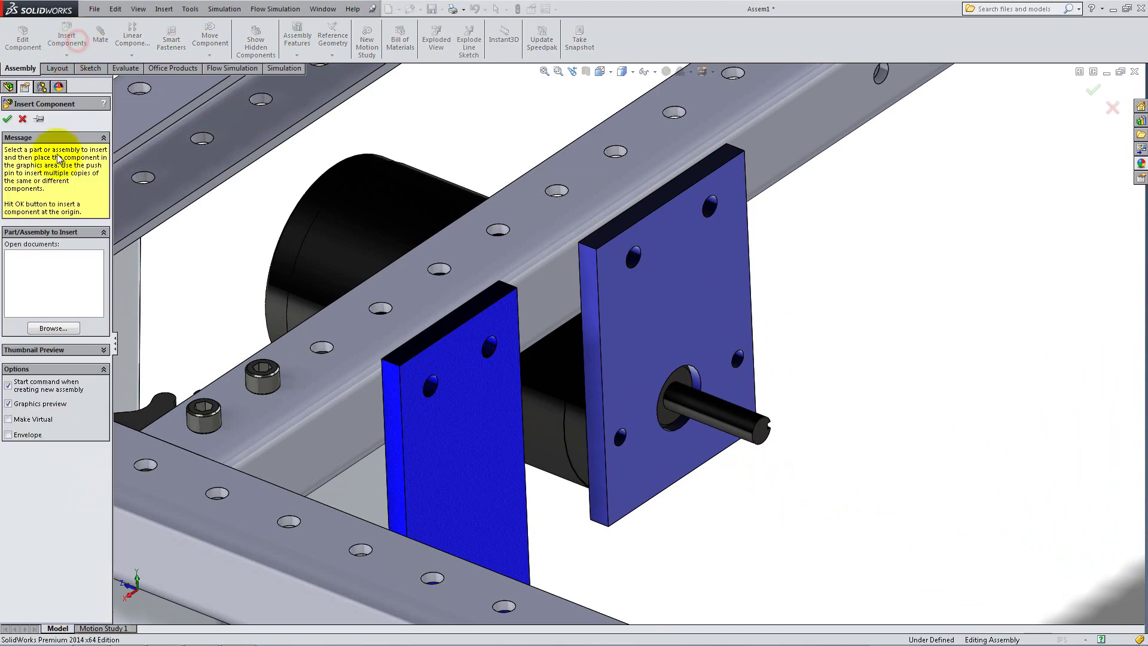
pyautogui.click(53, 328)
pyautogui.doubleClick(252, 245)
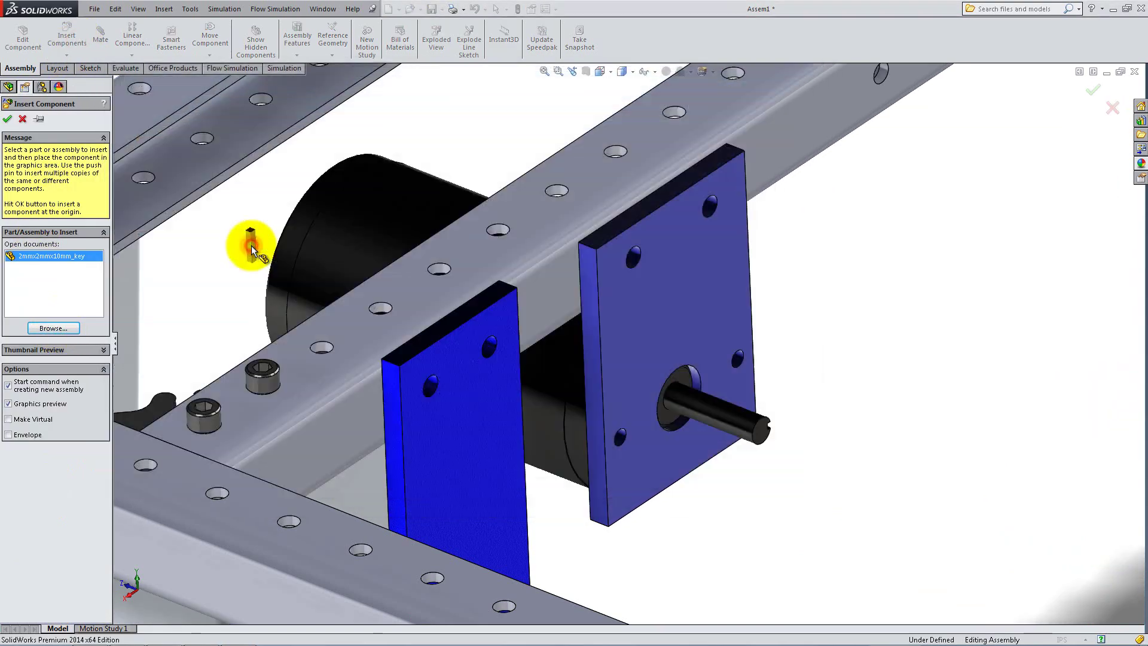
pyautogui.click(795, 419)
# Add a coincident mate between a long side face of the key and a wall of the motor shaft's keyway
pyautogui.moveTo(763, 486); pyautogui.dragTo(867, 200, button='middle')
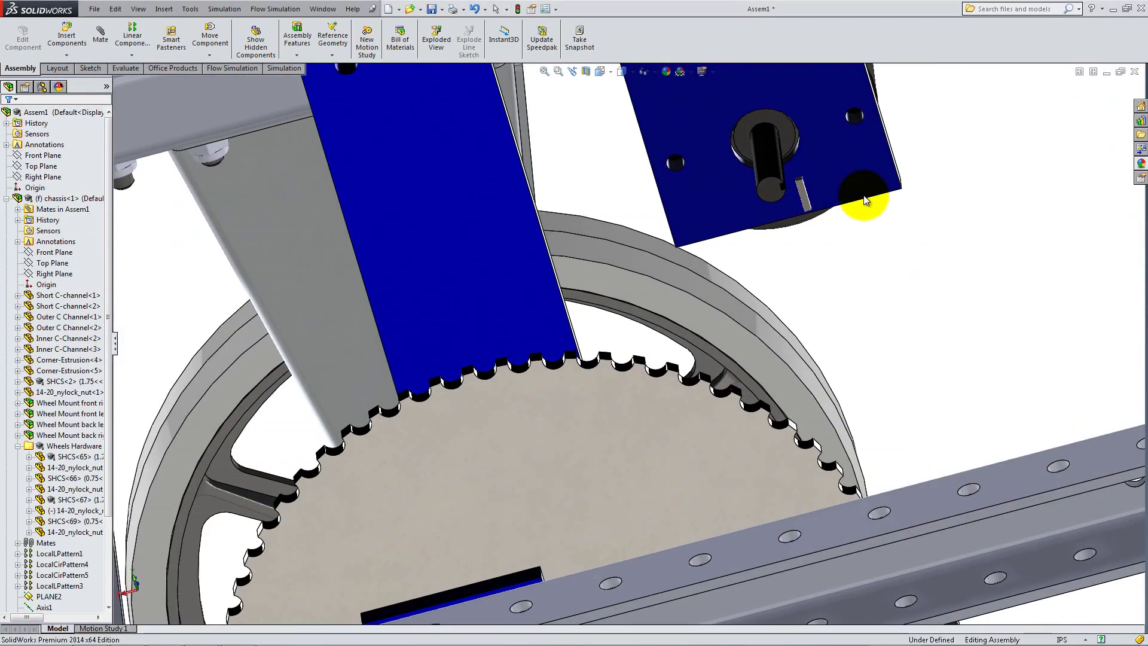
pyautogui.scroll(-6, 840, 159)
pyautogui.click(100, 38)
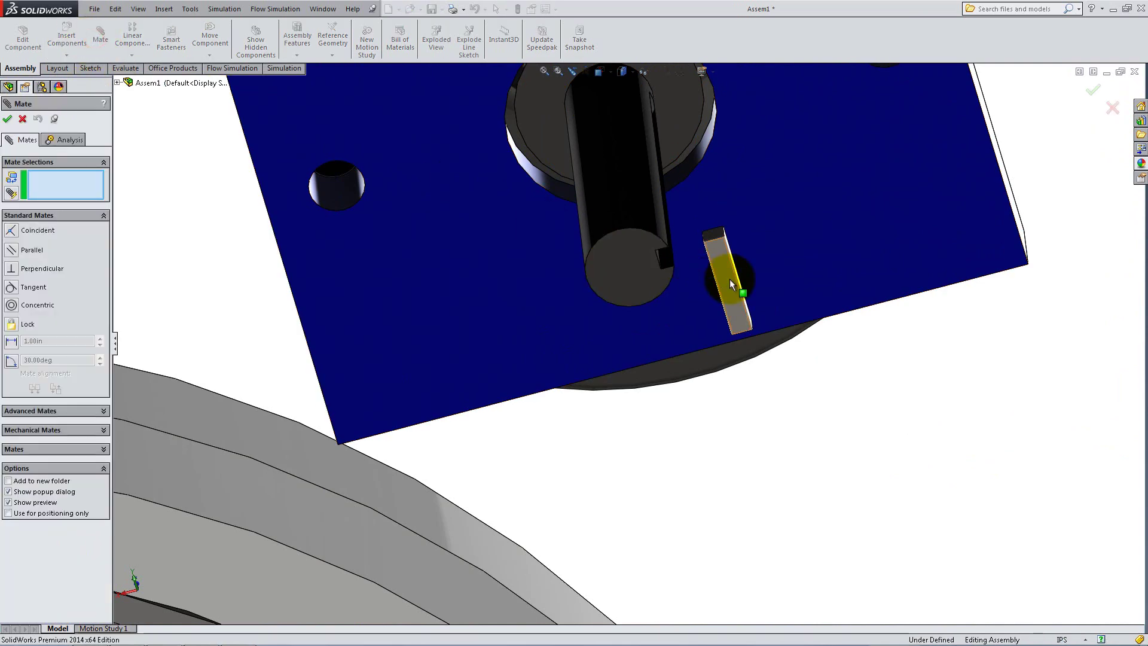
pyautogui.moveTo(659, 256); pyautogui.dragTo(656, 262, button='middle')
pyautogui.click(661, 255)
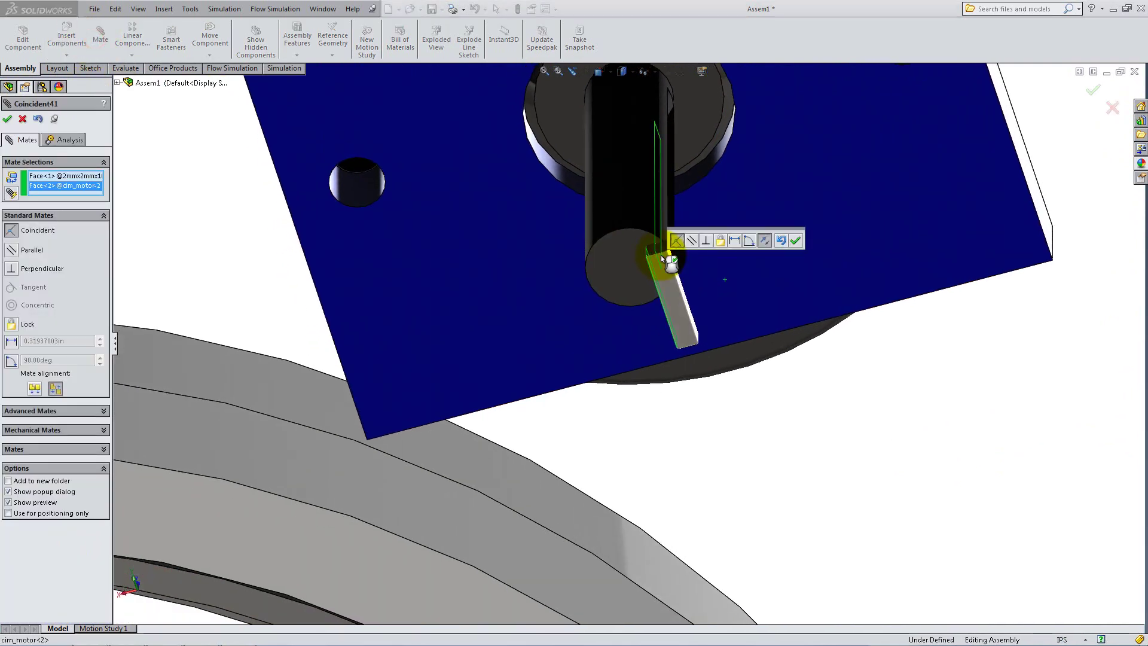
pyautogui.click(797, 239)
# Add a coincident mate between another long face of the key and the adjoining wall of the shaft's keyway
pyautogui.click(673, 294)
pyautogui.scroll(-3, 669, 223)
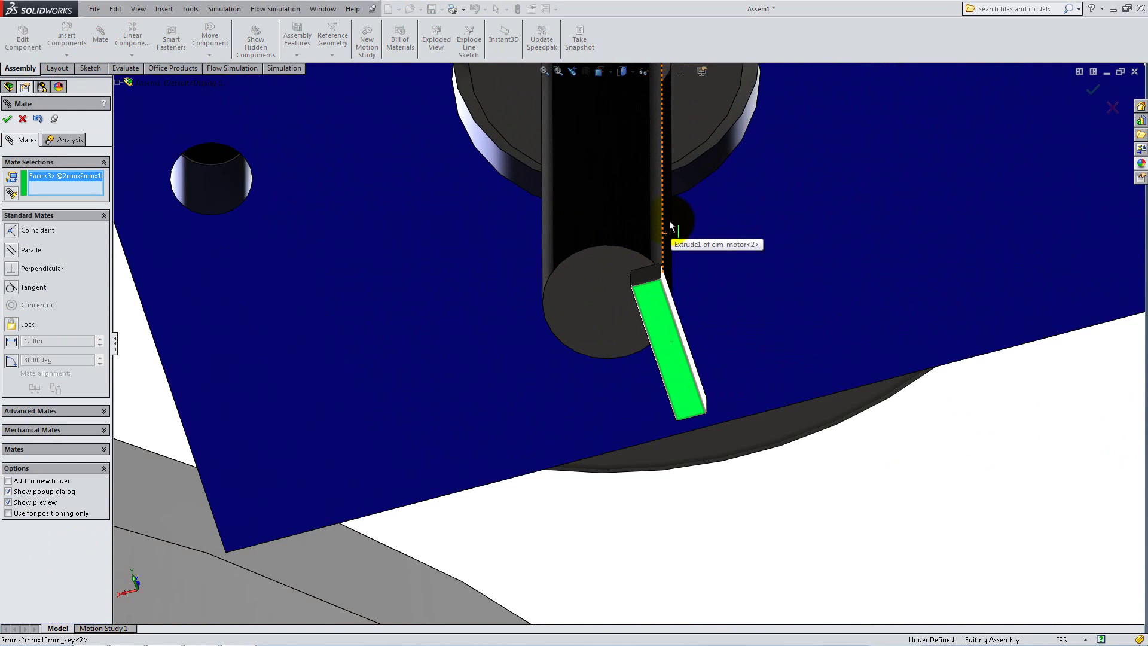
pyautogui.click(666, 250)
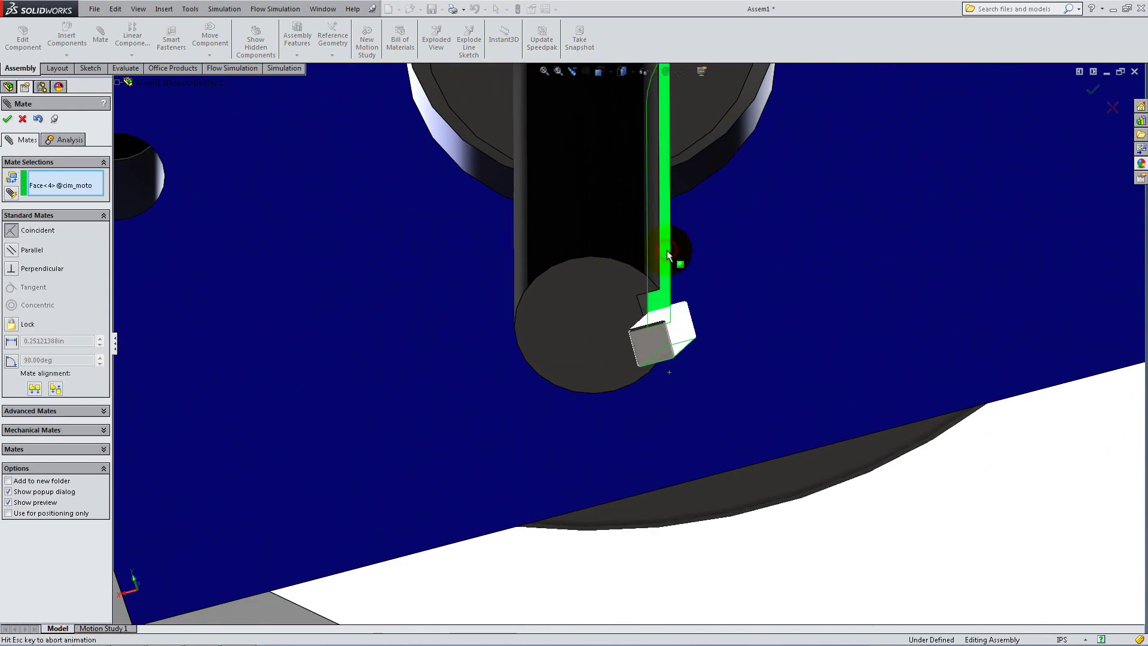
pyautogui.click(802, 239)
# Mate the key's end face coincident with the end face of the motor shaft and finish mating
pyautogui.click(650, 360)
pyautogui.click(597, 336)
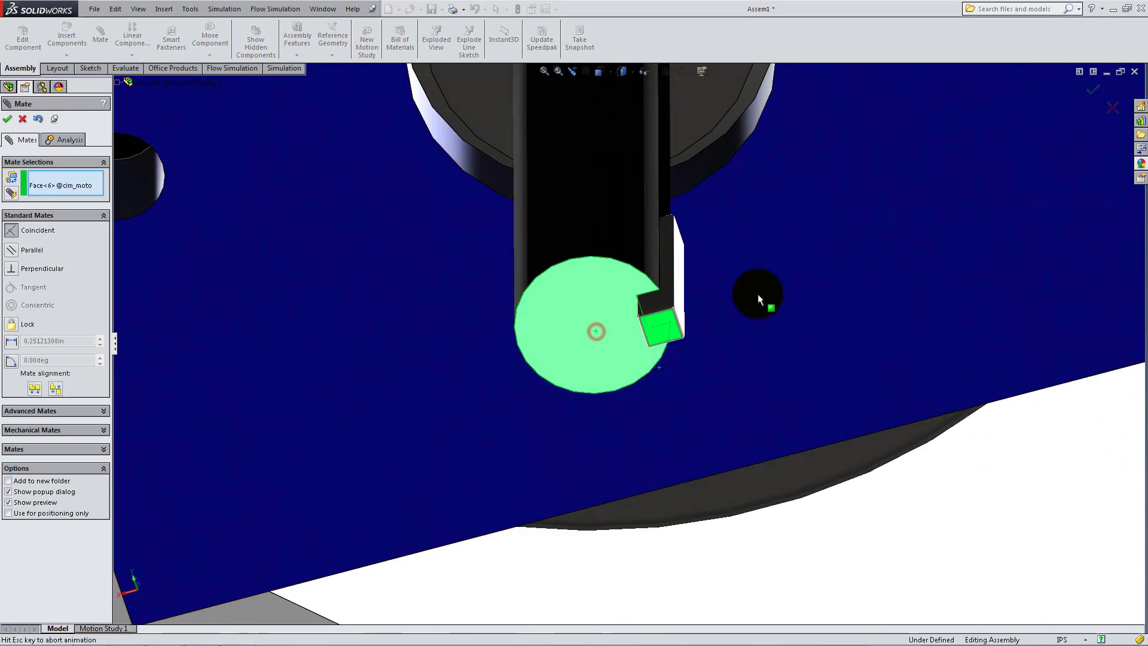
pyautogui.click(855, 270)
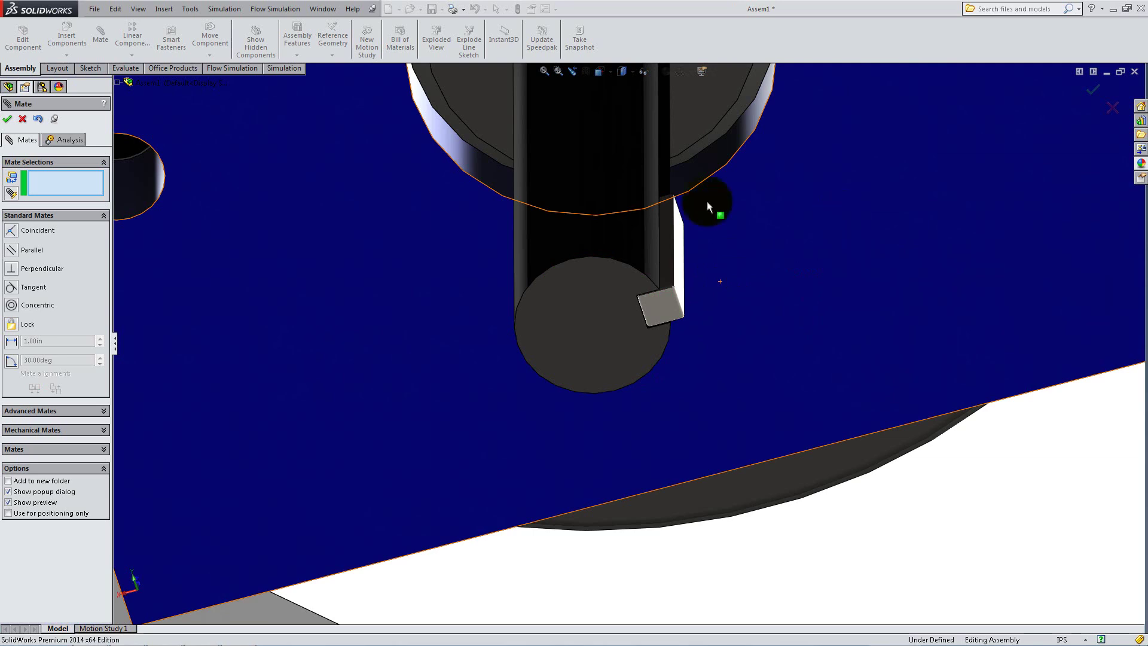
pyautogui.click(7, 119)
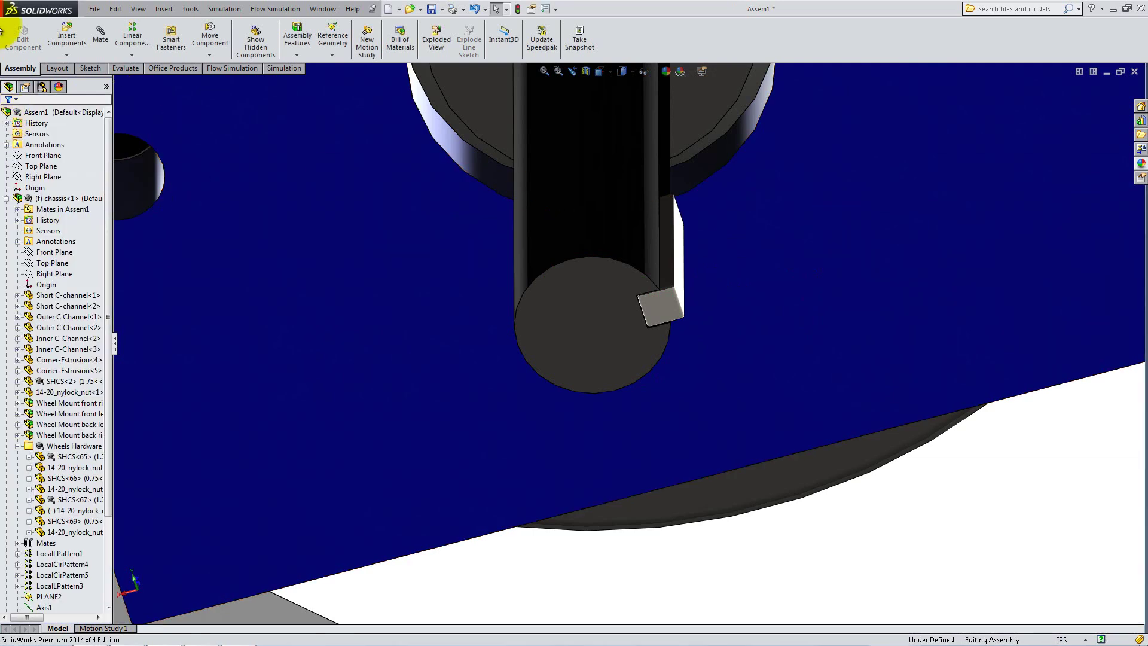
# Insert the Bush part and place it beside the motor shaft
pyautogui.click(67, 36)
pyautogui.click(49, 328)
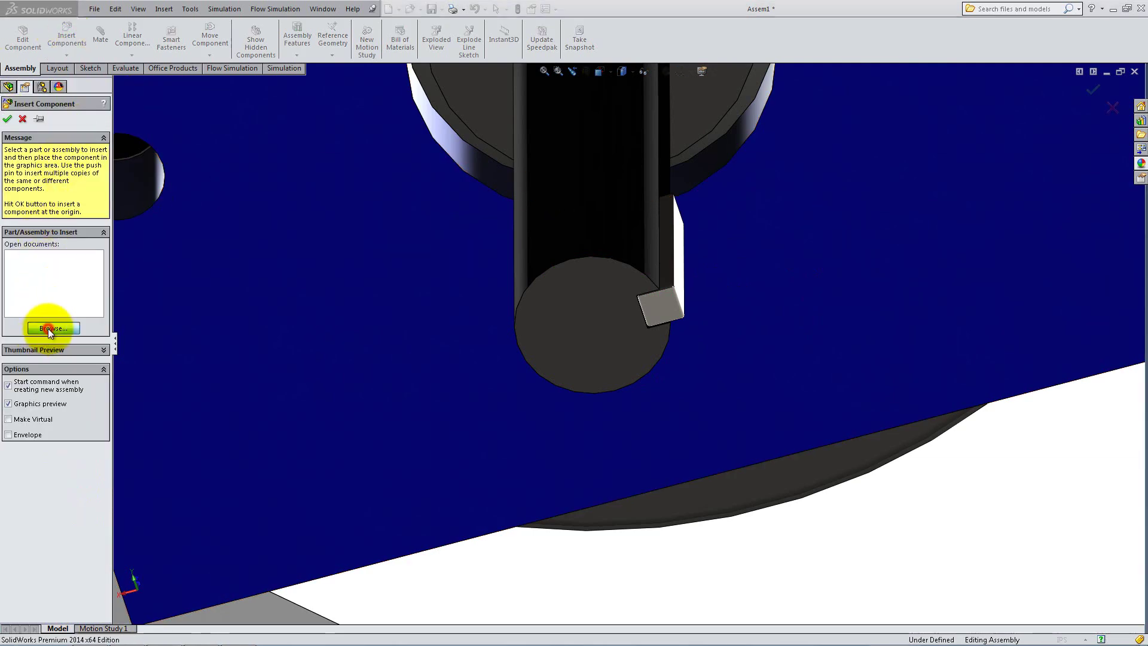
pyautogui.doubleClick(250, 284)
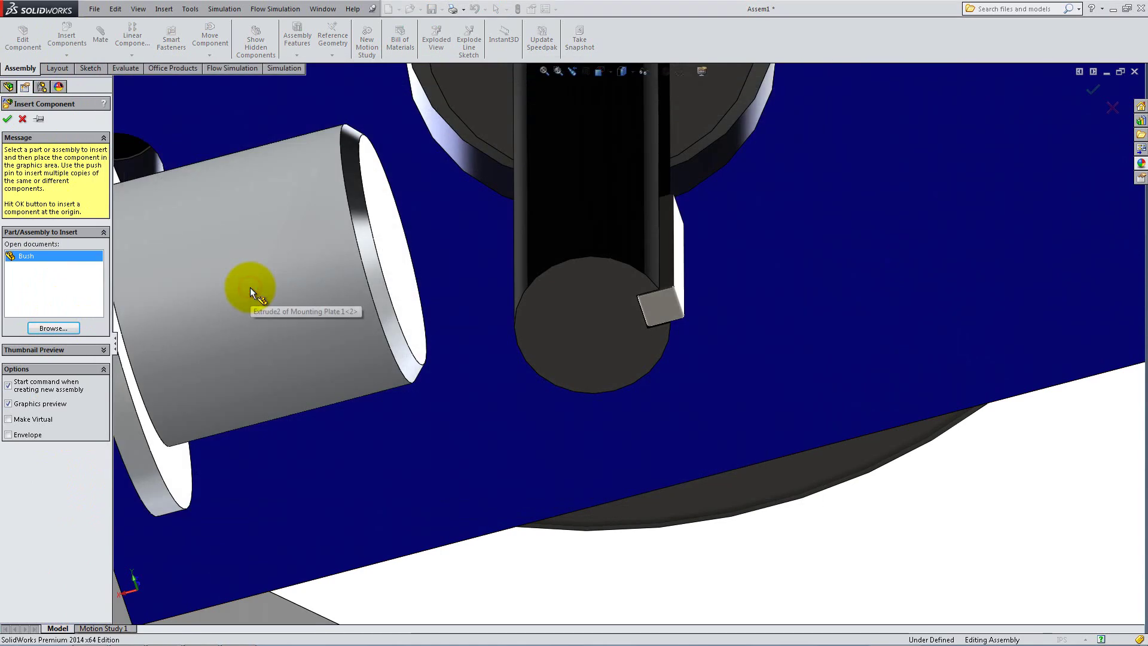
pyautogui.click(963, 417)
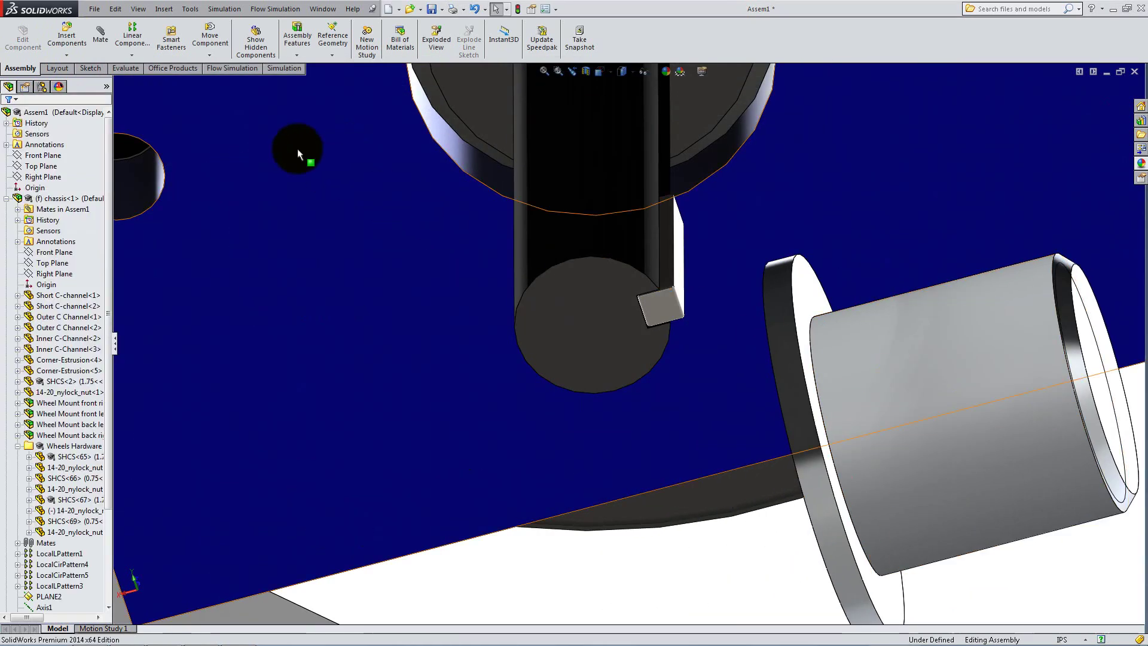
# Add a concentric mate between the motor shaft's cylindrical face and the bore of the bush
pyautogui.click(100, 35)
pyautogui.click(582, 220)
pyautogui.moveTo(811, 361); pyautogui.dragTo(784, 426, button='middle')
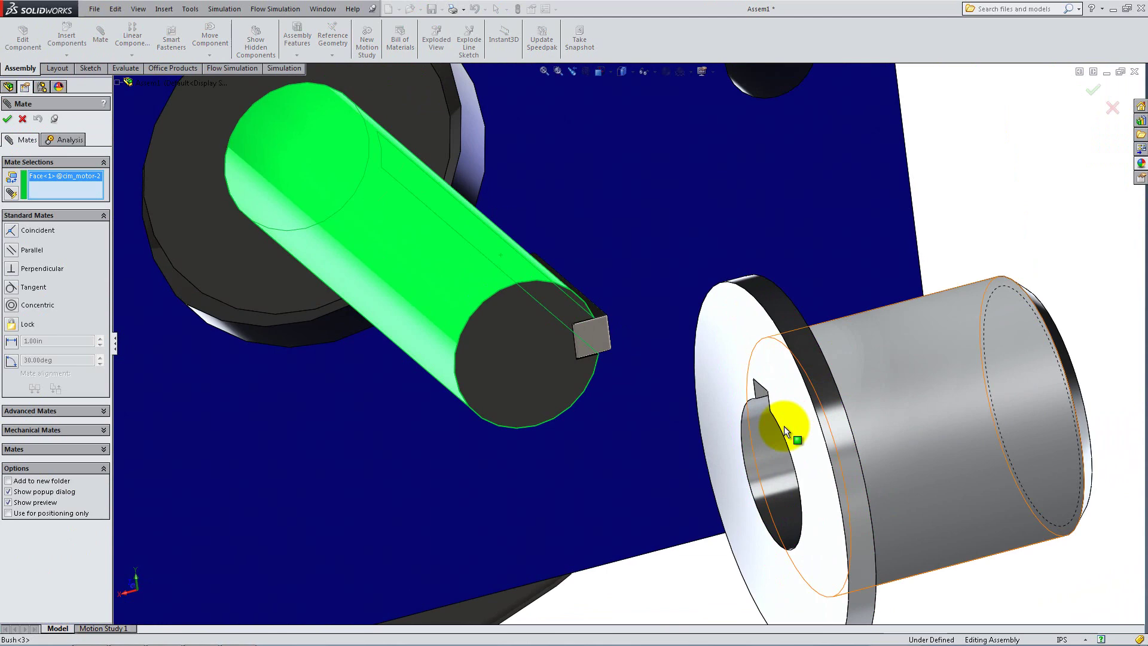
pyautogui.click(775, 454)
pyautogui.click(924, 473)
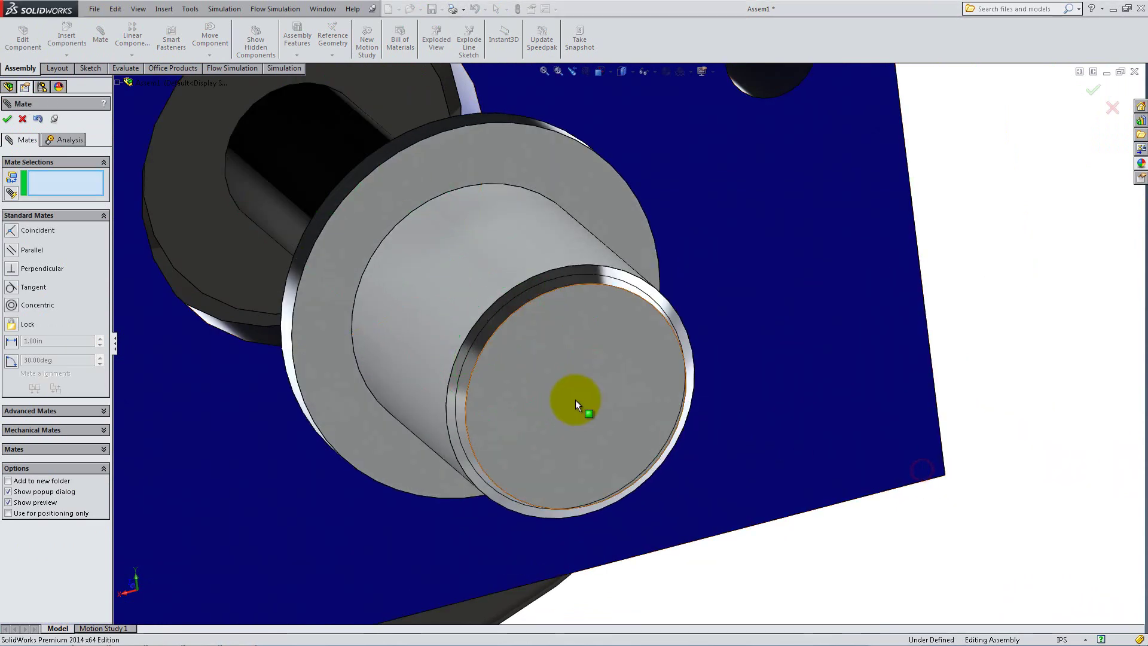
# Mate the motor shaft's end face coincident with the hidden inner end face of the bush and finish mating
pyautogui.rightClick(563, 383)
pyautogui.click(604, 427)
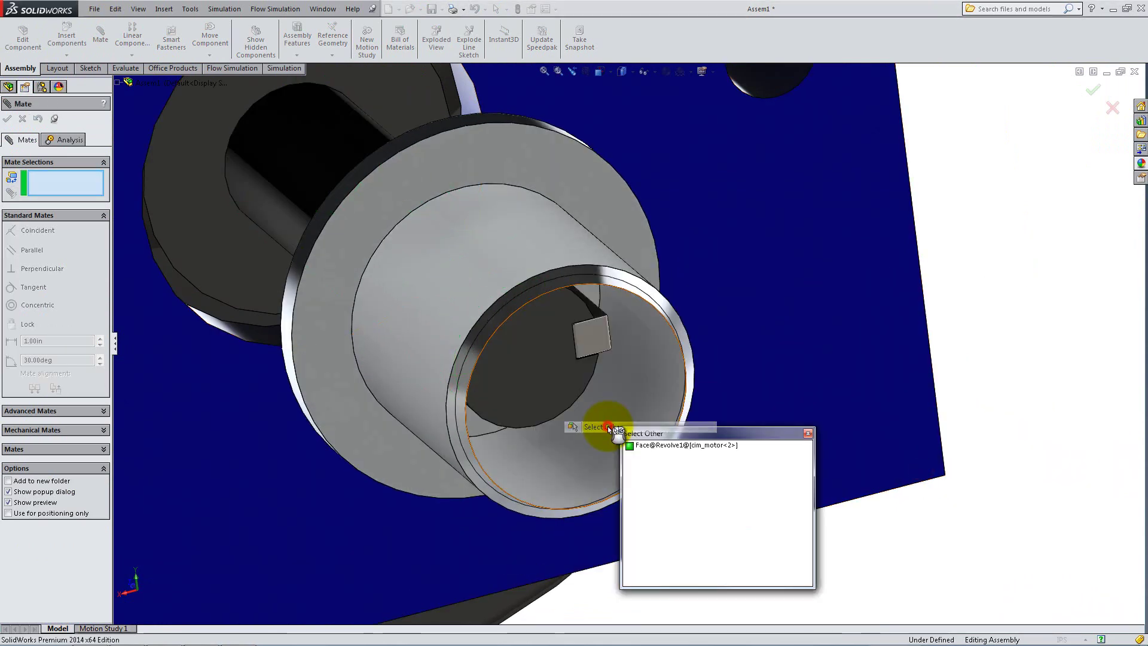
pyautogui.click(638, 446)
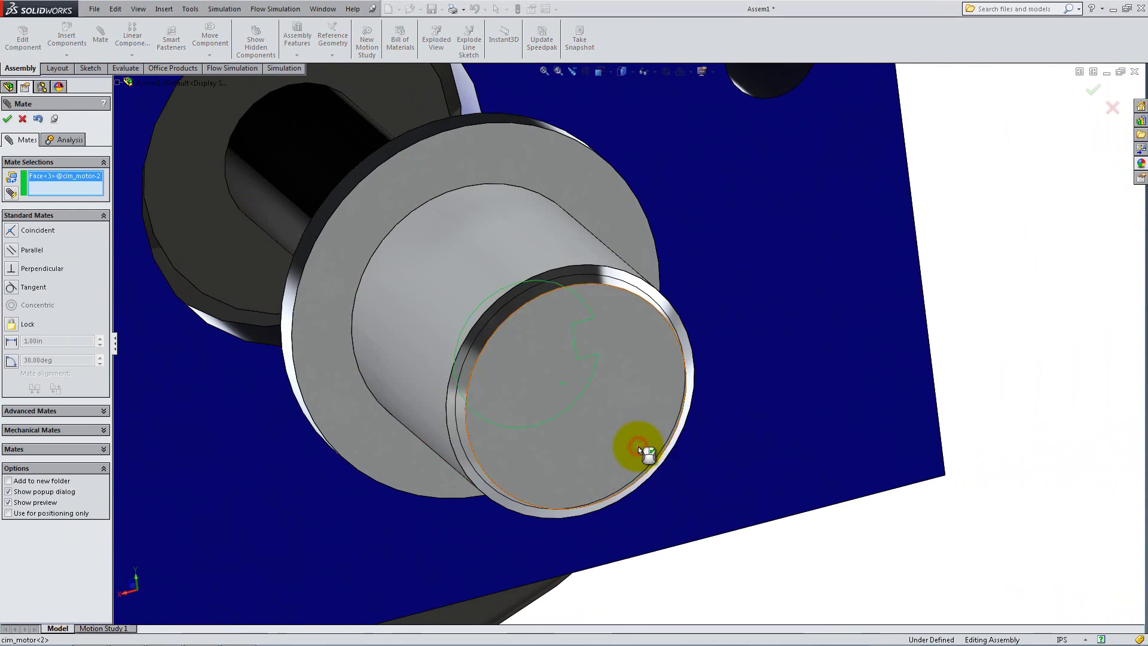
pyautogui.moveTo(407, 282); pyautogui.dragTo(662, 462, button='middle')
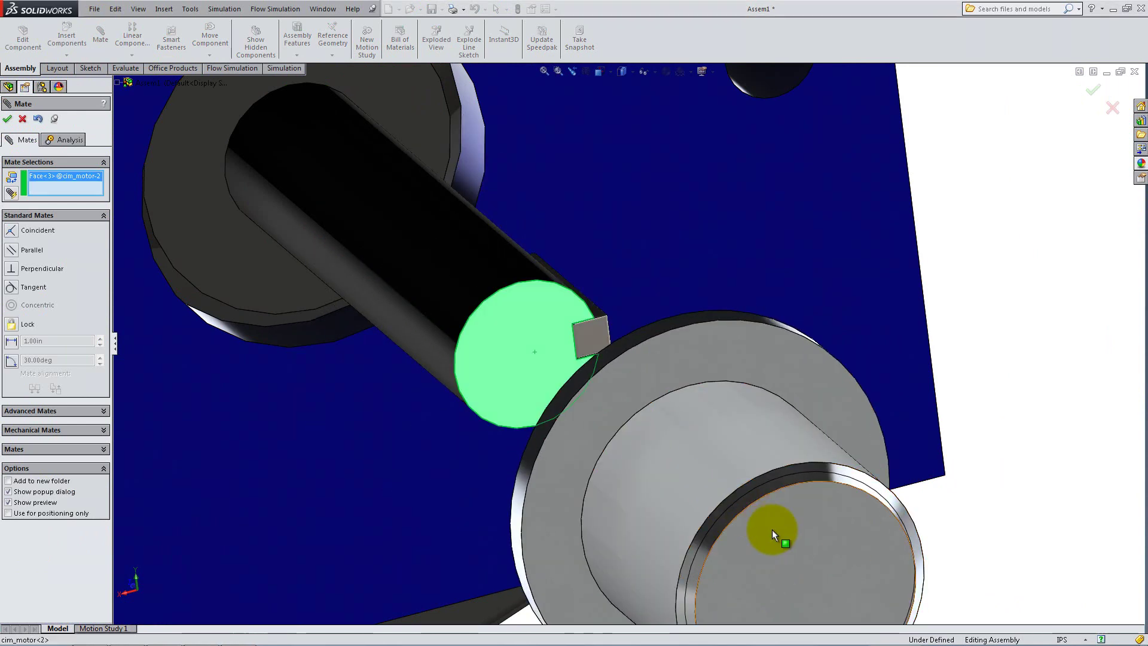
pyautogui.rightClick(773, 533)
pyautogui.click(800, 440)
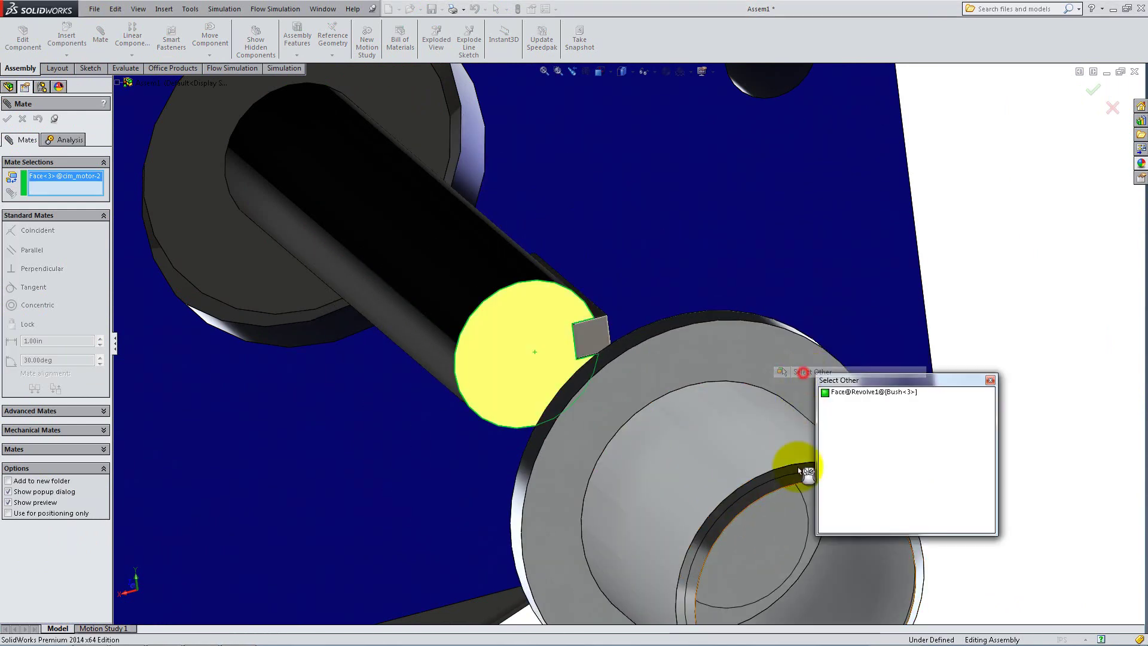
pyautogui.click(799, 509)
pyautogui.click(932, 525)
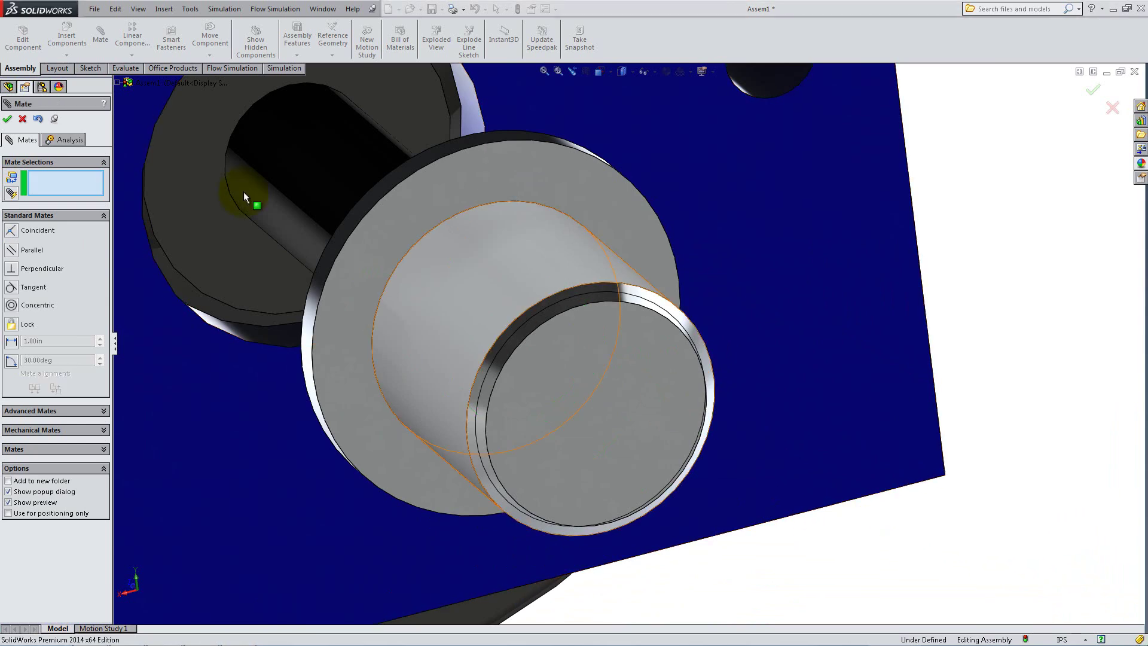
pyautogui.click(7, 119)
# Make the bush transparent and mate a side face of its keyway coincident with the adjoining long face of the key
pyautogui.rightClick(537, 185)
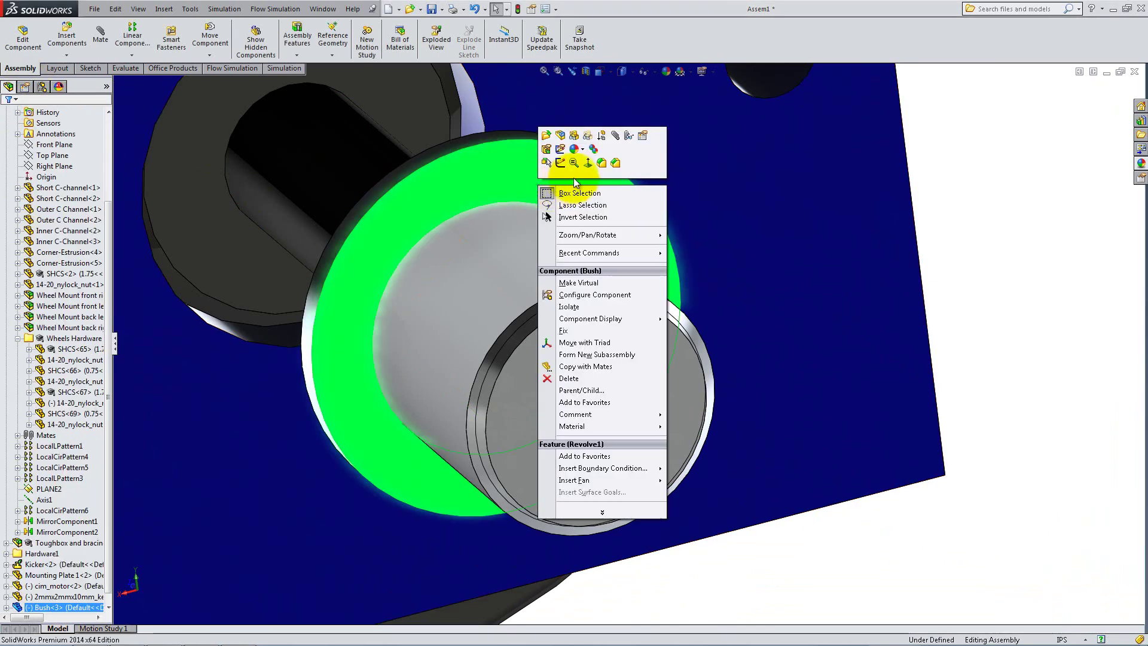
pyautogui.click(601, 141)
pyautogui.click(101, 35)
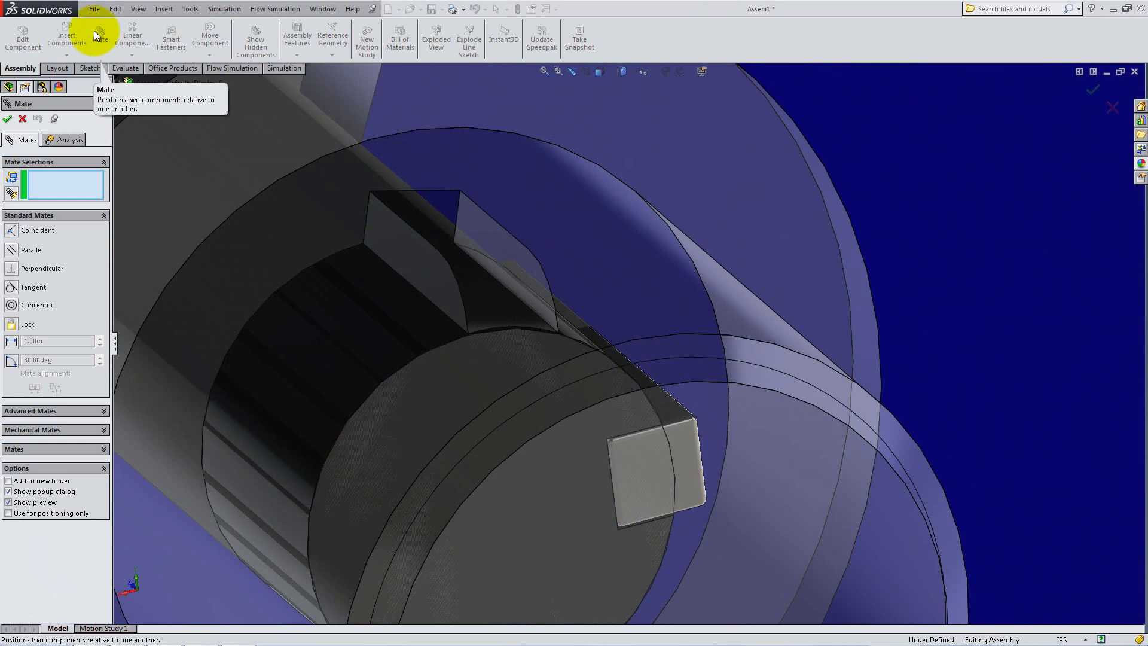
pyautogui.rightClick(432, 277)
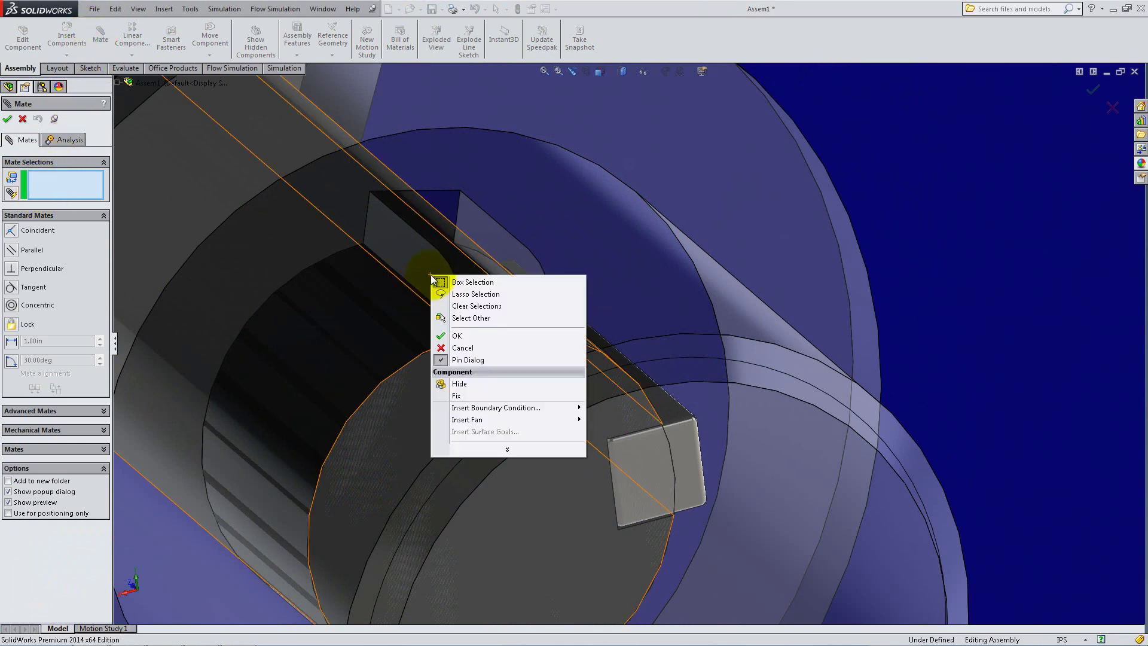
pyautogui.click(470, 318)
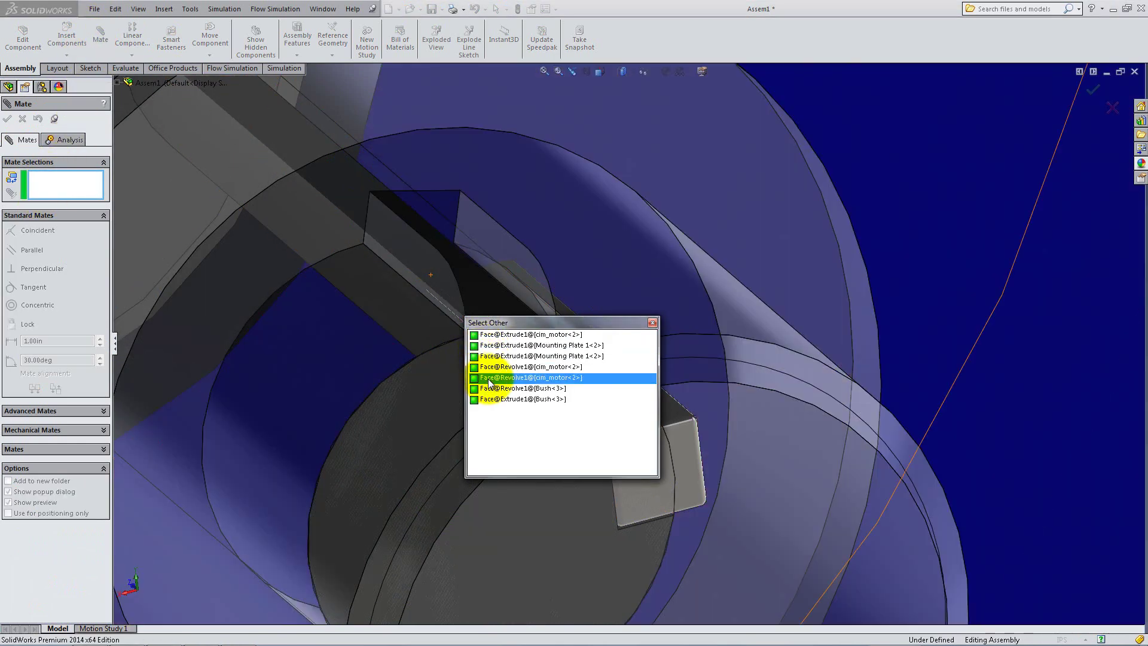
pyautogui.click(490, 399)
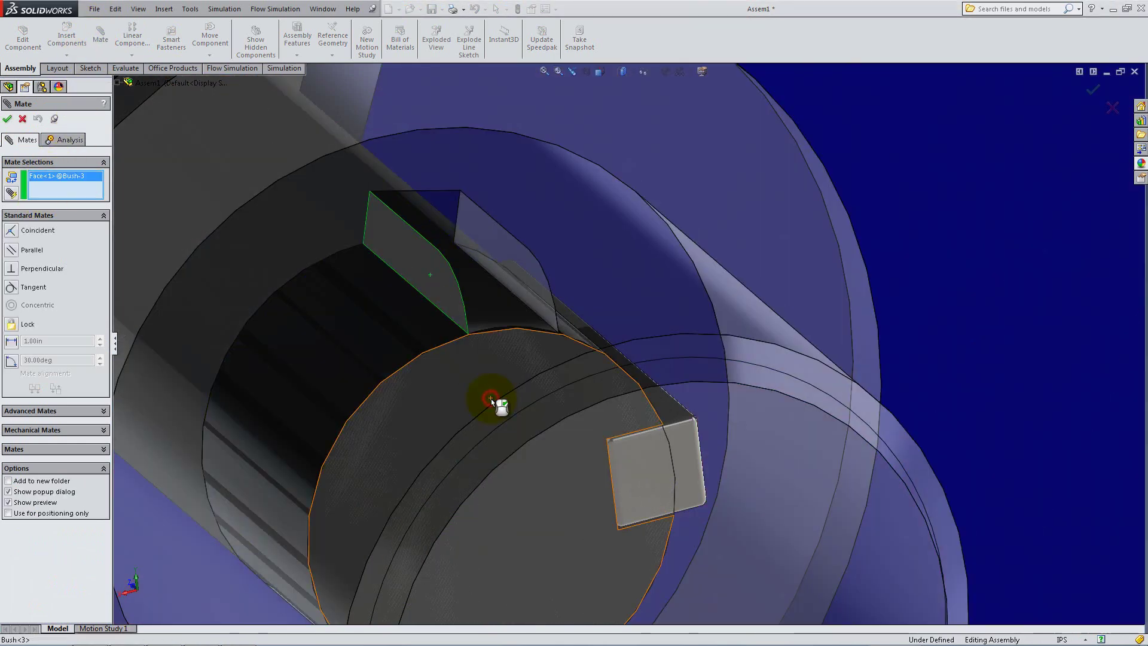
pyautogui.click(673, 415)
pyautogui.click(802, 432)
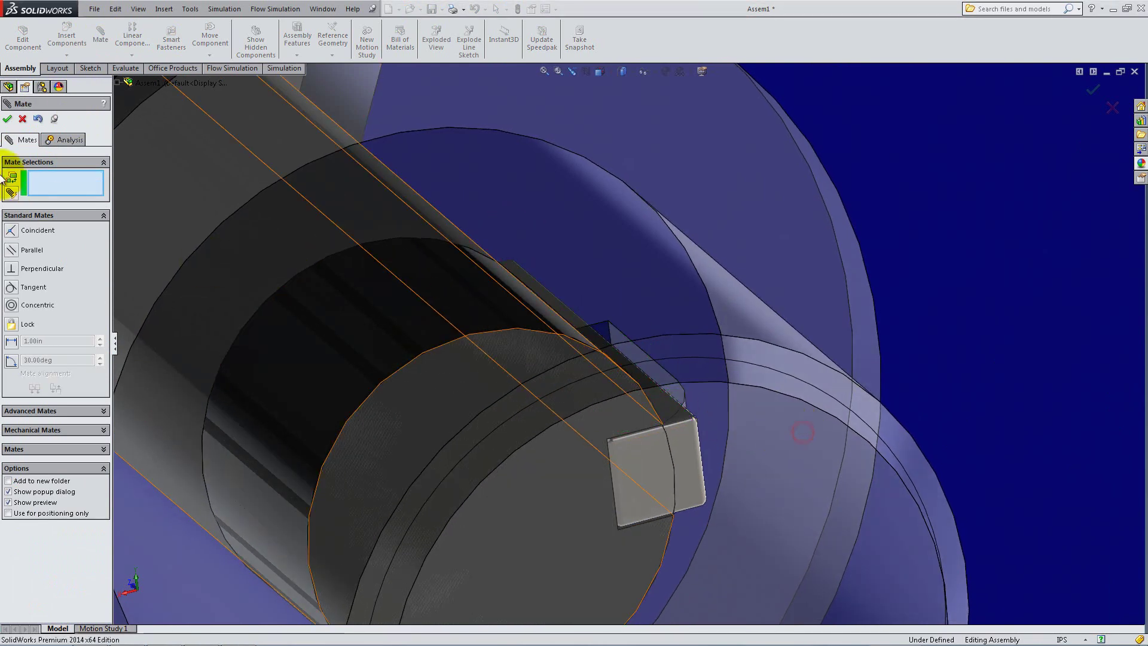
pyautogui.click(9, 119)
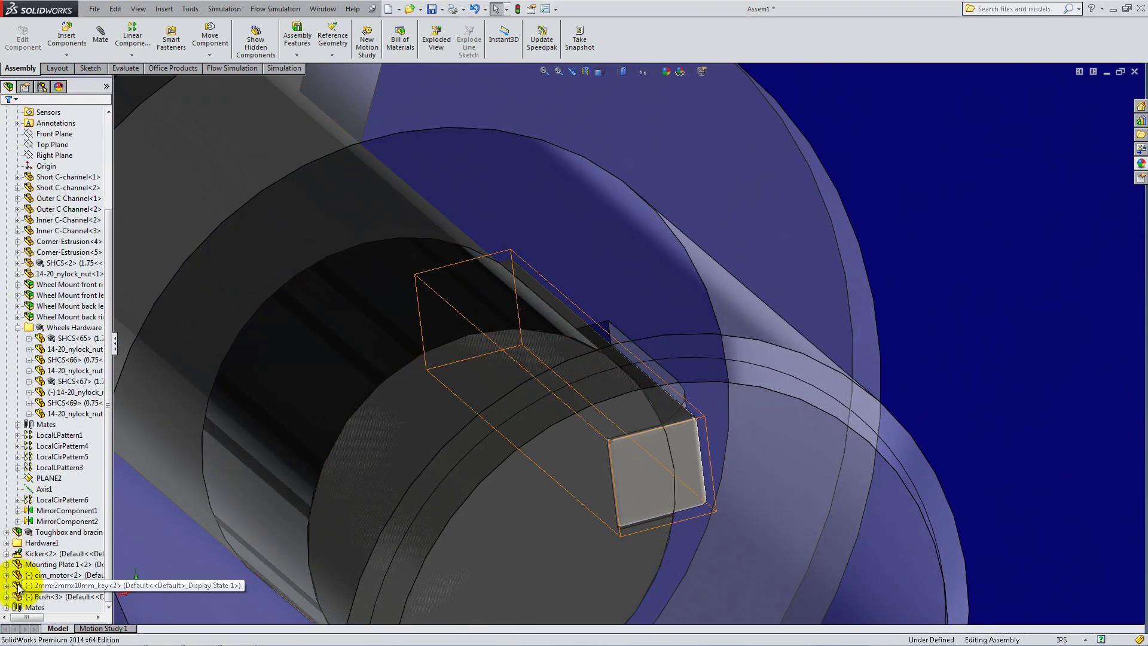
# Turn off the transparency of the bush
pyautogui.rightClick(28, 597)
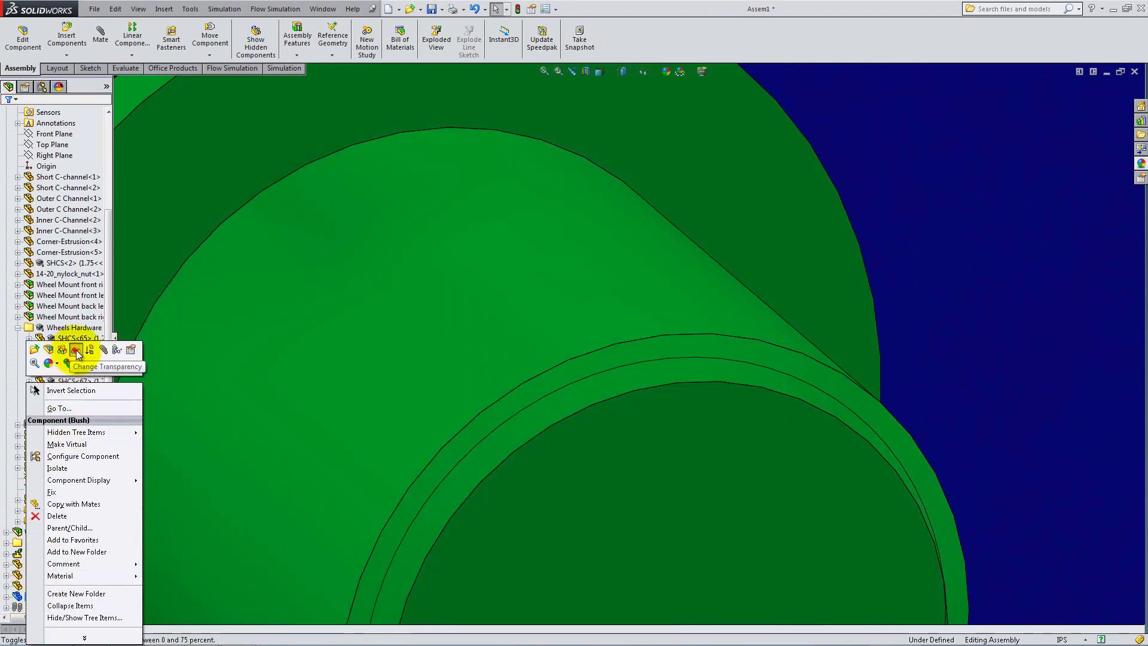
pyautogui.click(76, 351)
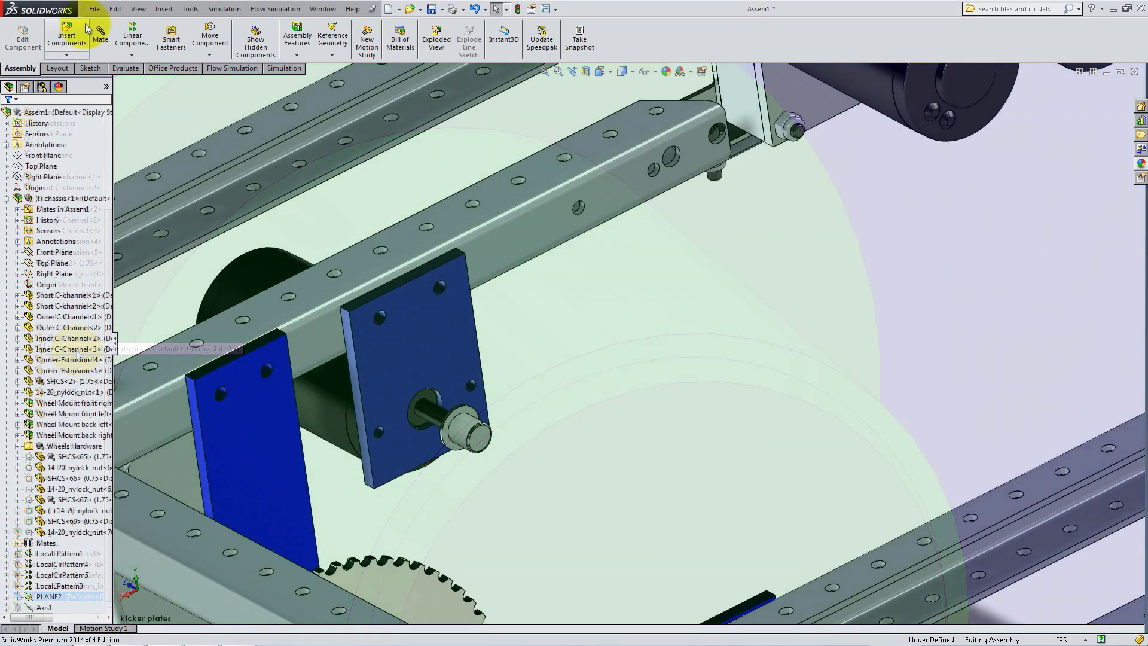
# Insert the Little Gear Driven part and place it next to the bush
pyautogui.click(87, 28)
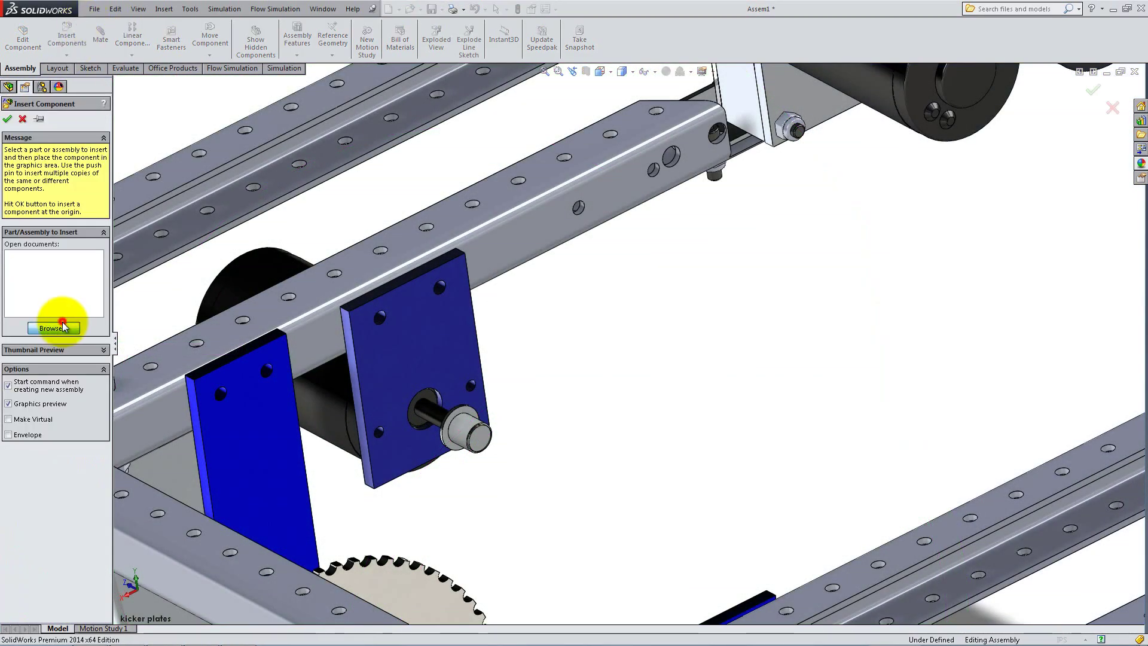
pyautogui.click(54, 328)
pyautogui.doubleClick(286, 360)
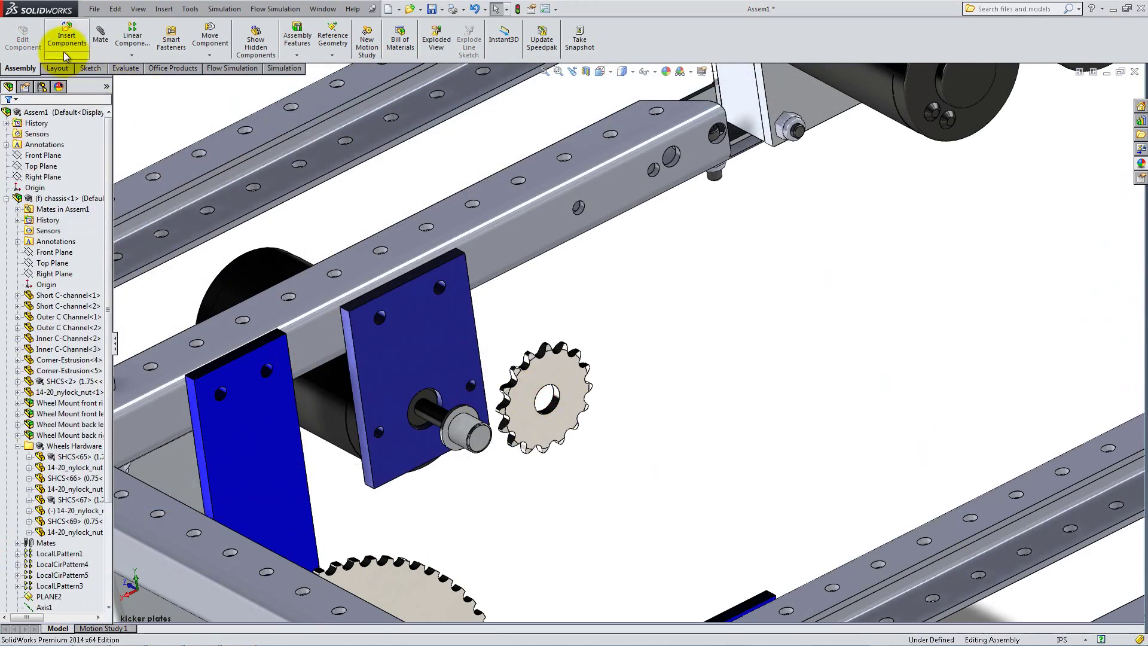
# Add a concentric mate between the small gear's center hole and the outer cylindrical face of the bush
pyautogui.click(102, 36)
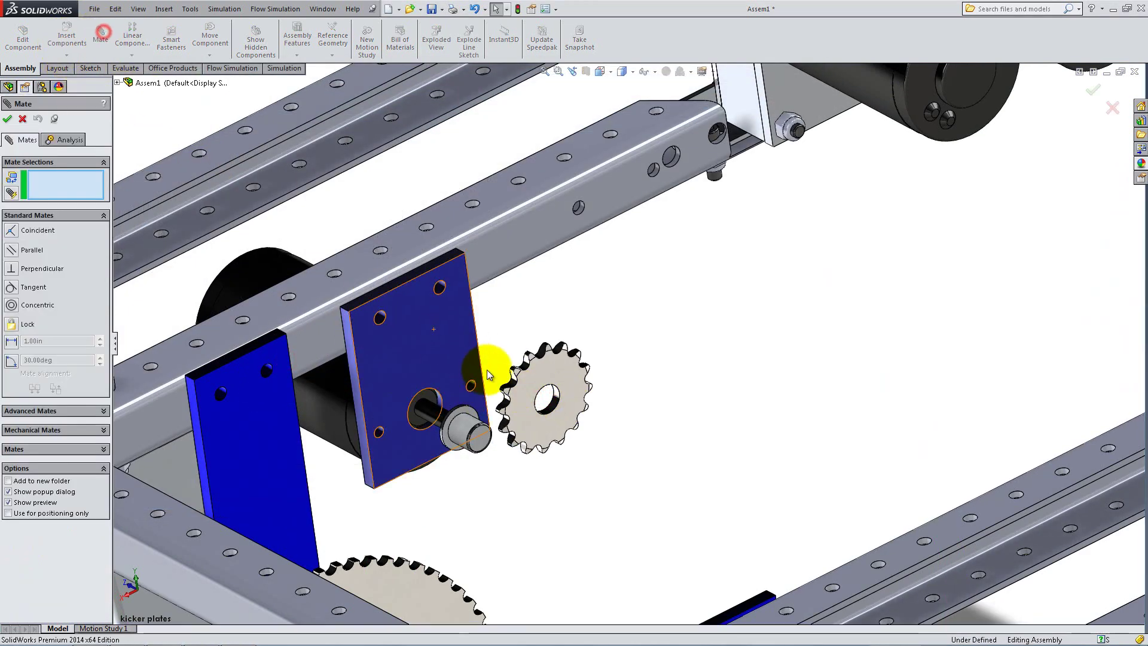
pyautogui.click(553, 406)
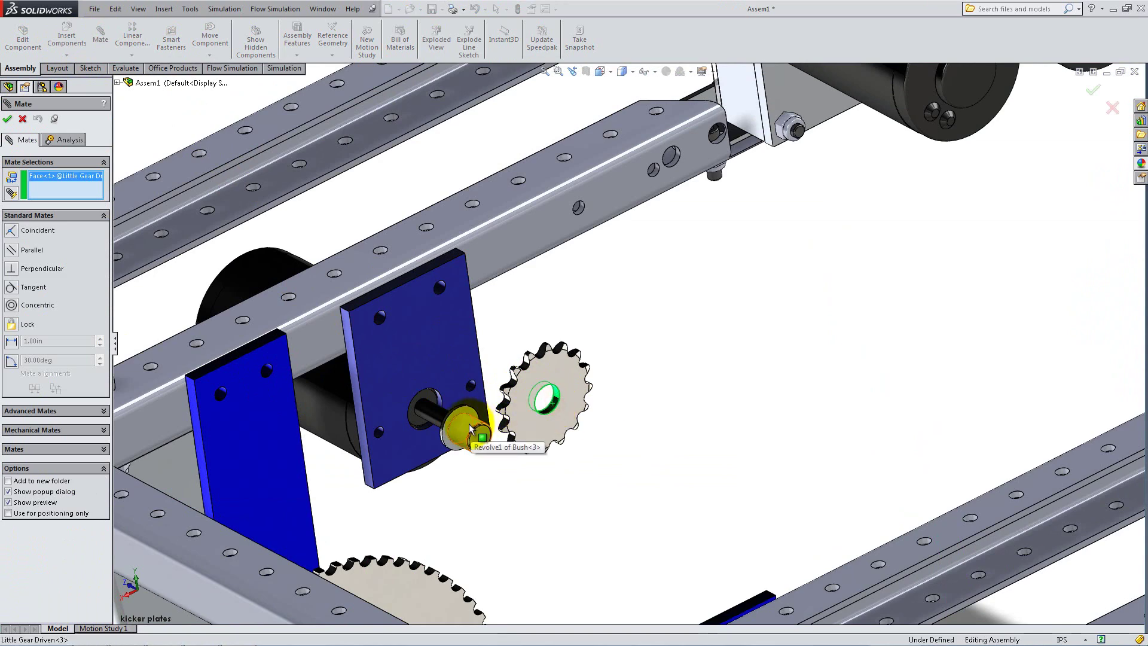
pyautogui.click(469, 428)
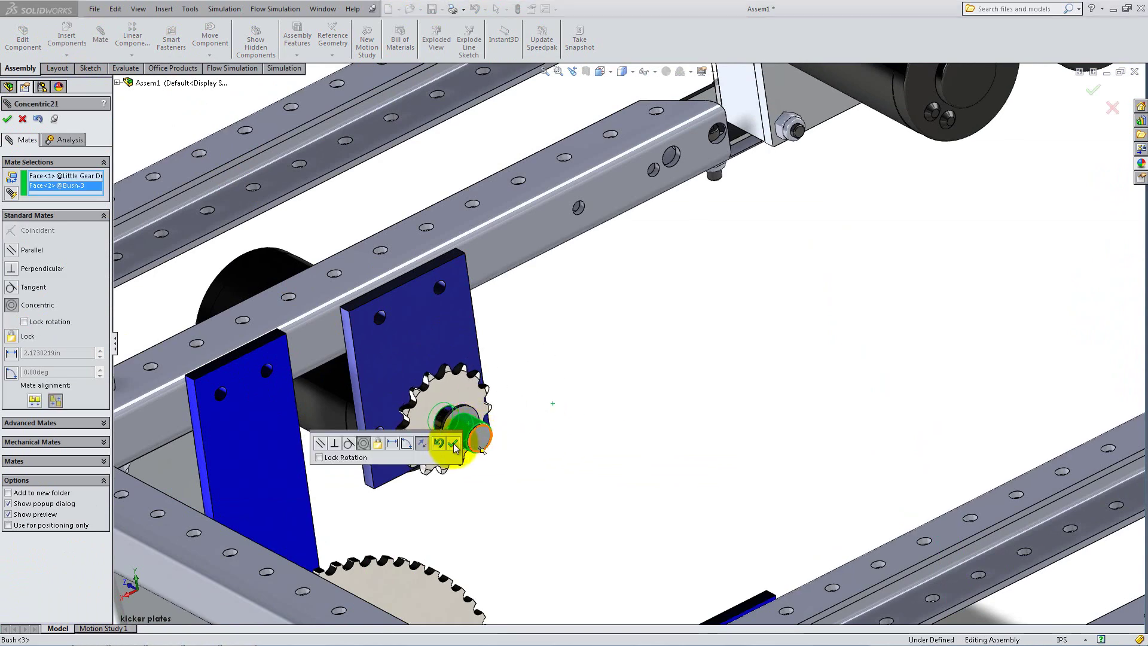
pyautogui.click(454, 443)
# Mate the bush's flange face coincident with the hidden back face of the small gear and finish mating
pyautogui.scroll(-5, 461, 426)
pyautogui.click(474, 410)
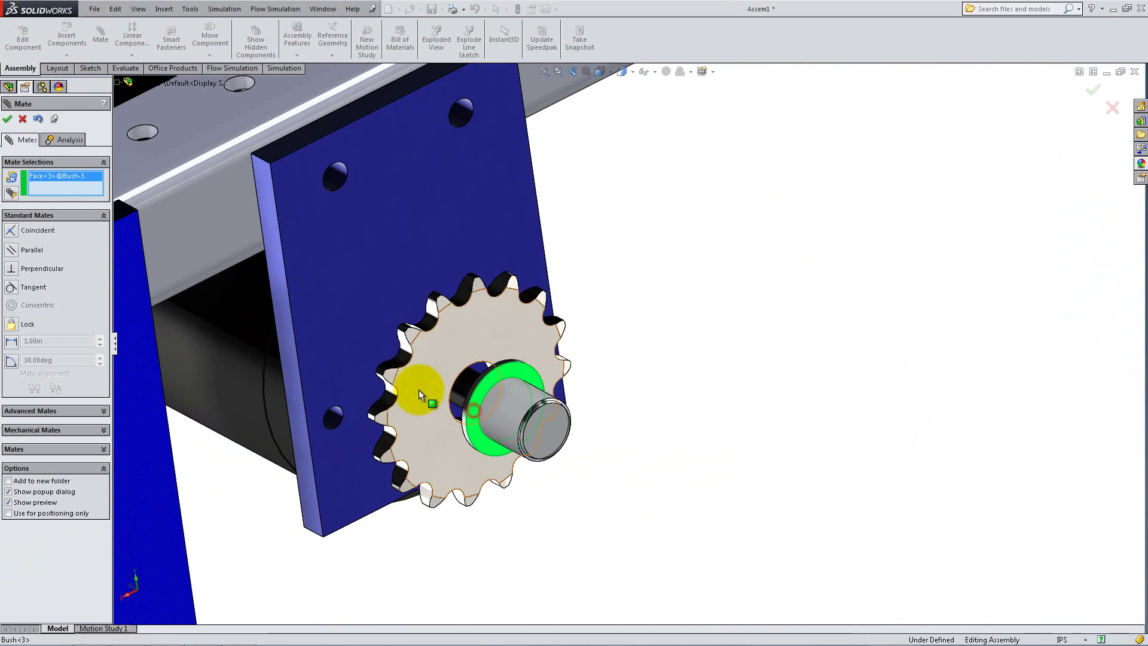
pyautogui.rightClick(419, 389)
pyautogui.click(446, 434)
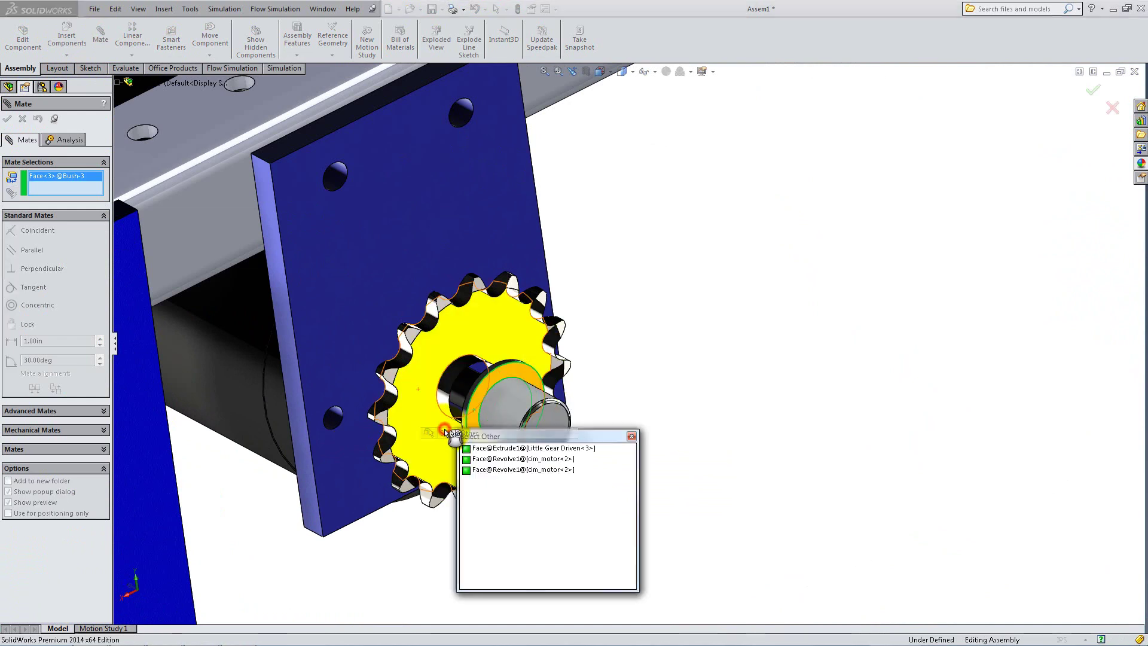
pyautogui.click(478, 452)
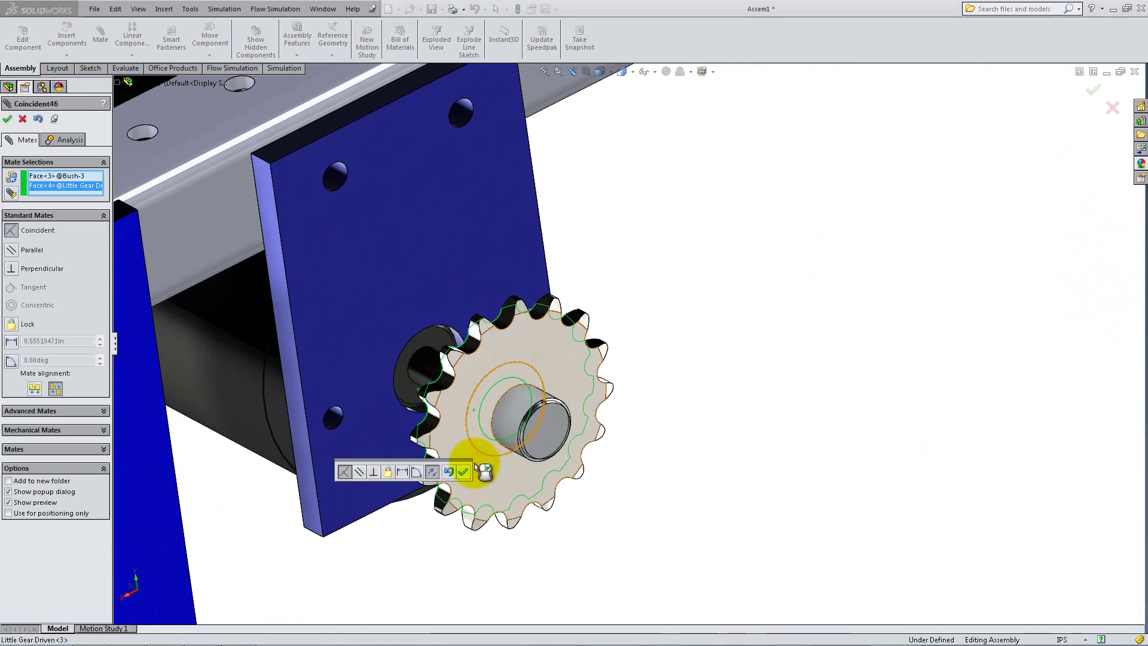
pyautogui.click(466, 470)
pyautogui.click(7, 119)
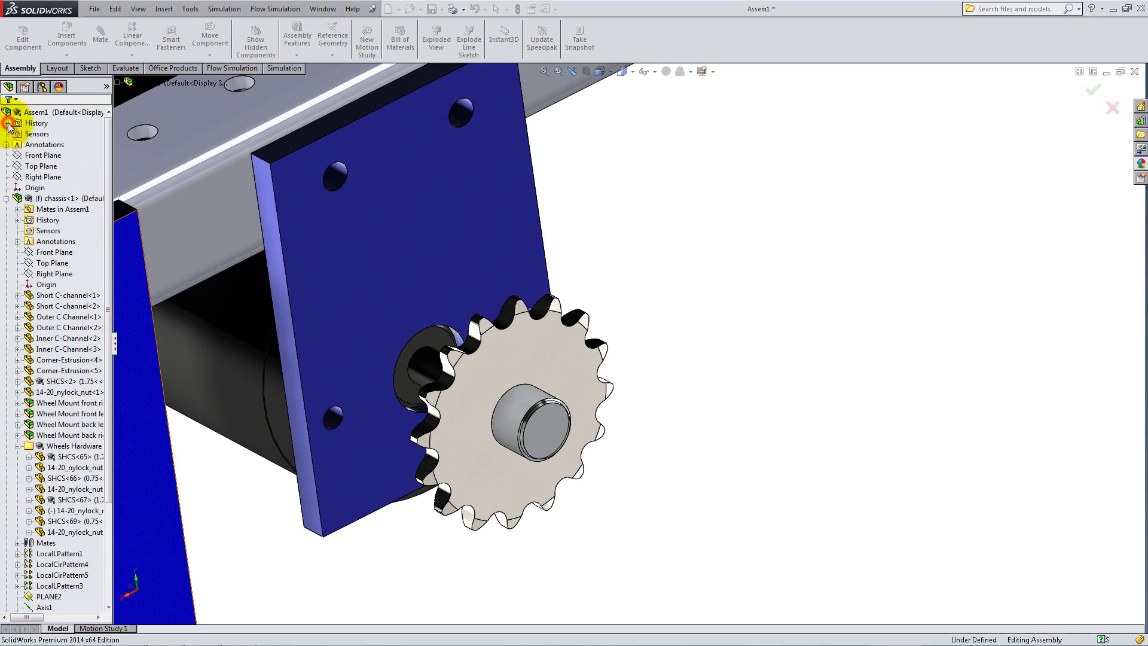
# Insert the Mounting Base Plate part and place it in front of the chassis channel
pyautogui.click(600, 71)
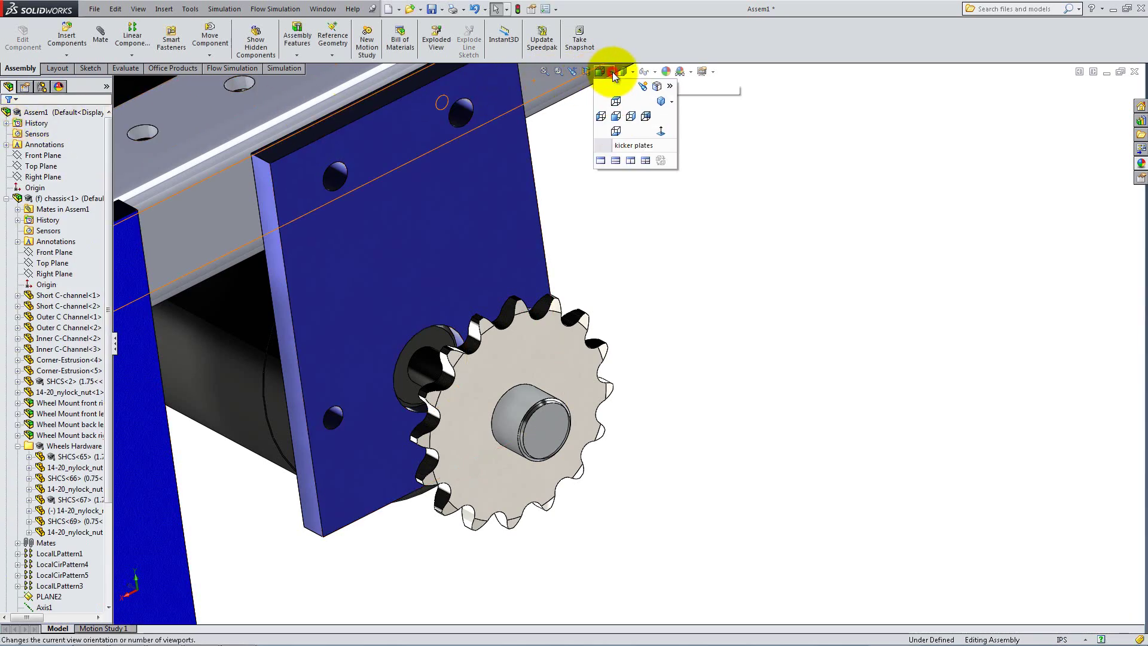
pyautogui.click(634, 145)
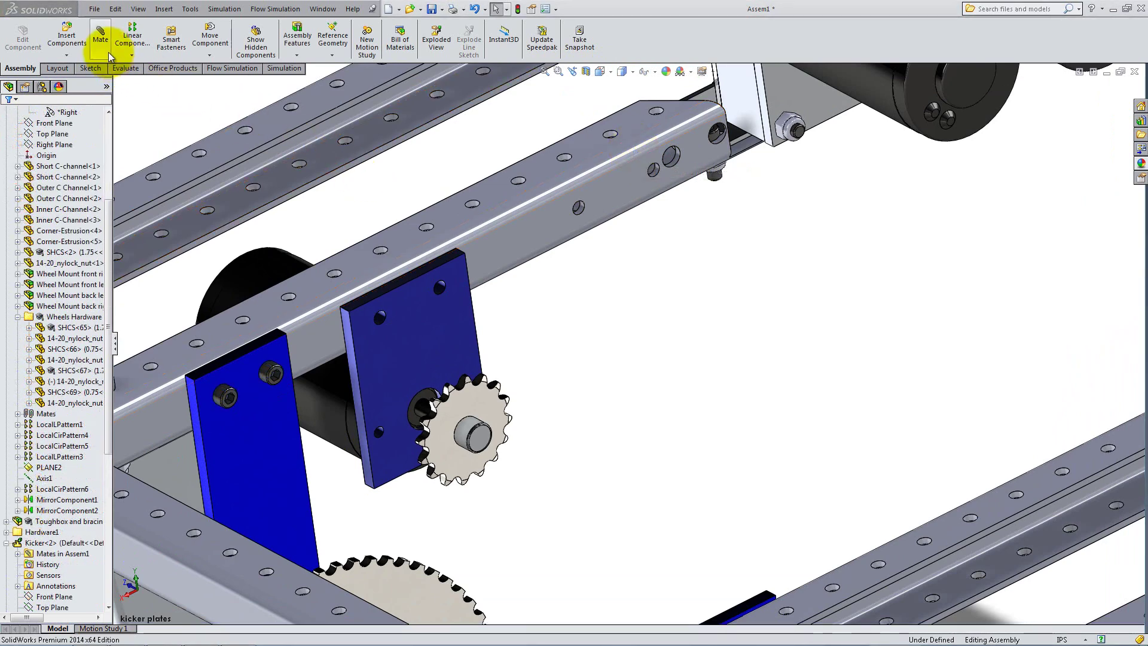
pyautogui.click(76, 35)
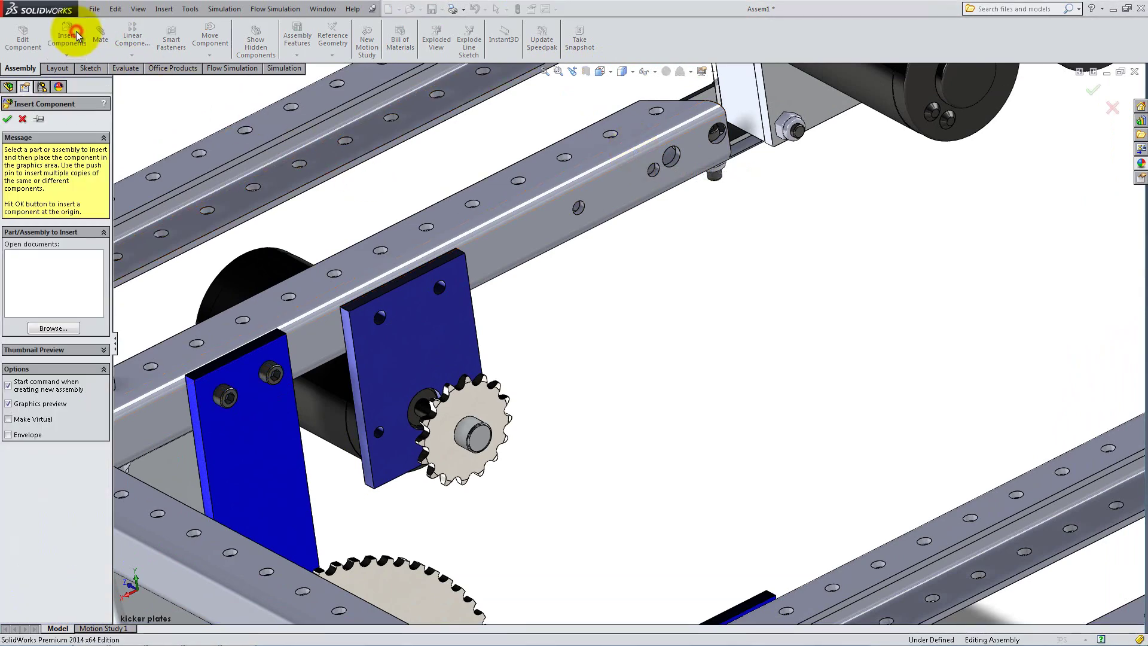
pyautogui.click(38, 328)
pyautogui.click(299, 283)
pyautogui.scroll(-9, 308, 285)
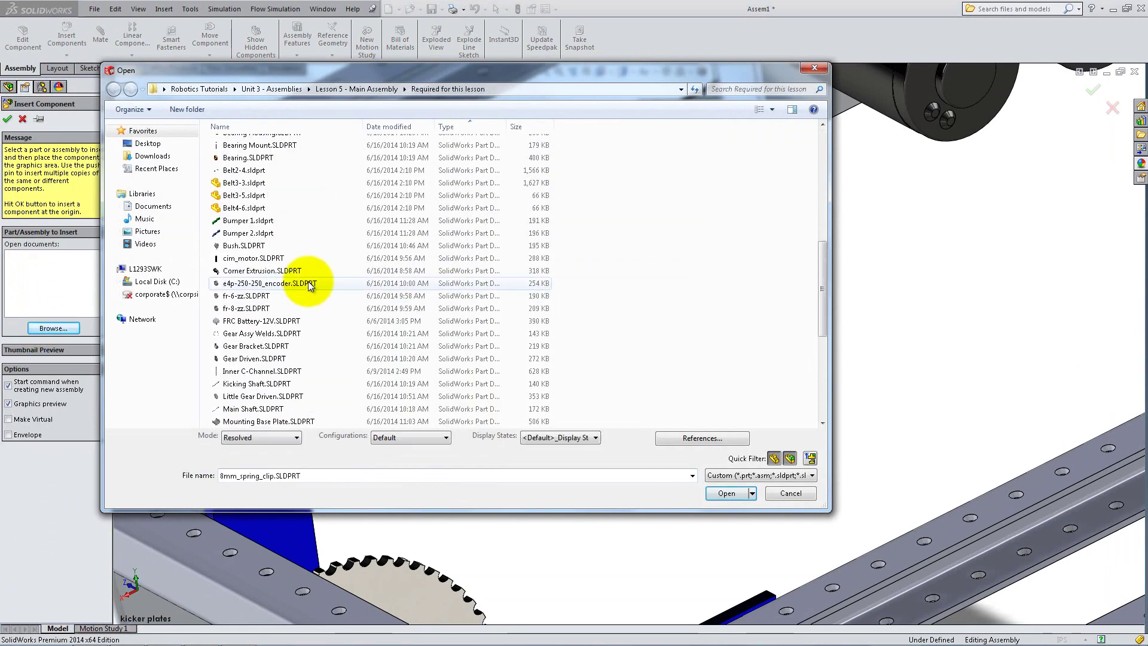
pyautogui.doubleClick(289, 420)
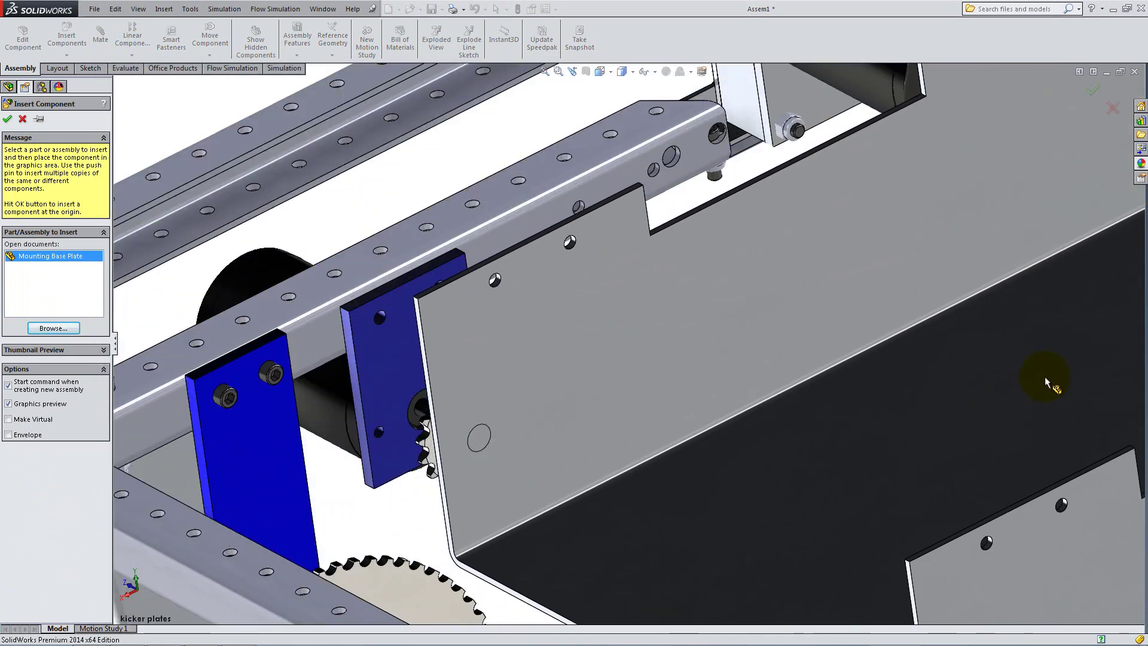
pyautogui.click(1045, 376)
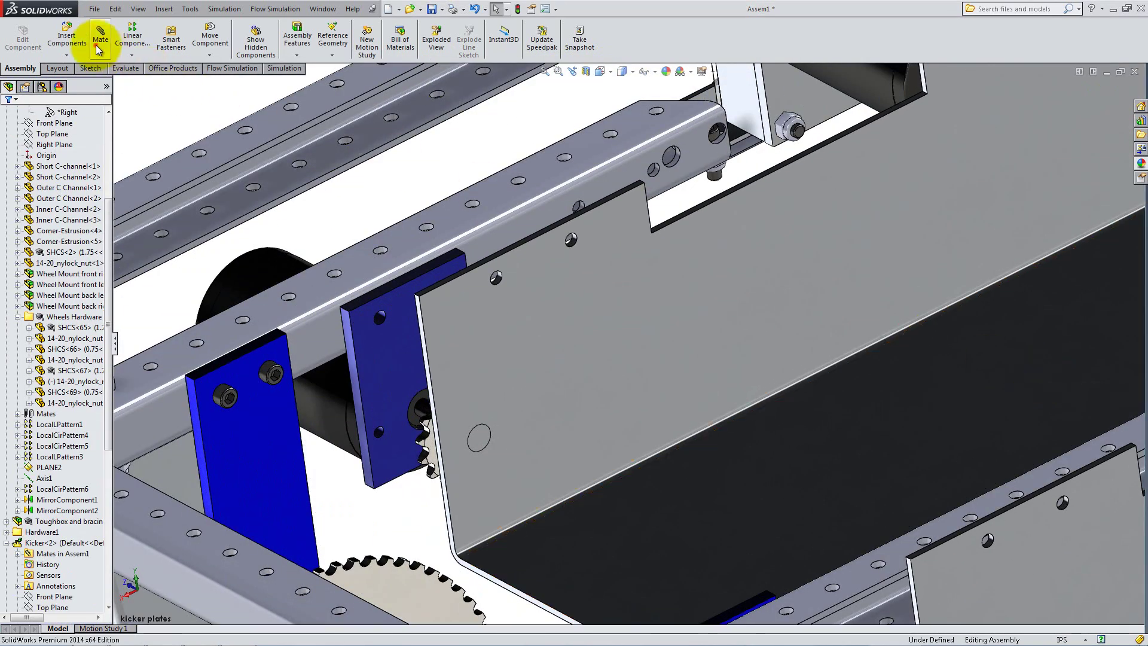
# Add a concentric mate between a hole in the base plate's flange and the matching hole in the chassis channel's side
pyautogui.click(100, 47)
pyautogui.click(502, 277)
pyautogui.scroll(-3, 592, 203)
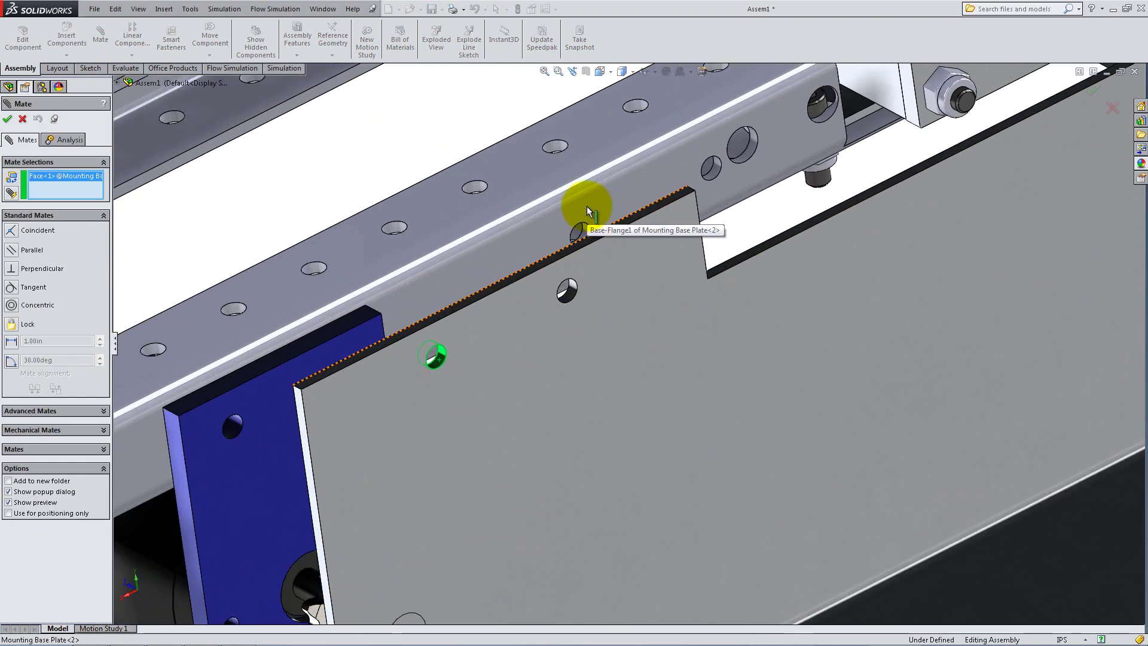
pyautogui.click(585, 241)
pyautogui.click(731, 220)
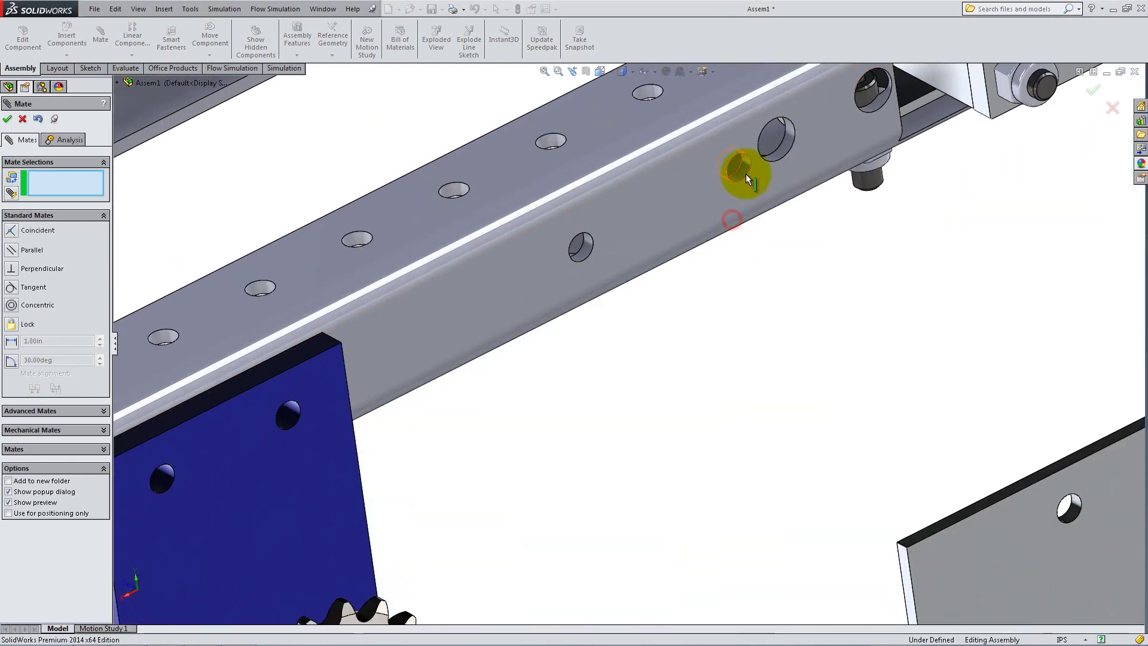
# Add a concentric mate between the next hole in the chassis channel's side and the matching flange hole of the Mounting Base Plate
pyautogui.click(745, 173)
pyautogui.scroll(3, 830, 267)
pyautogui.click(976, 398)
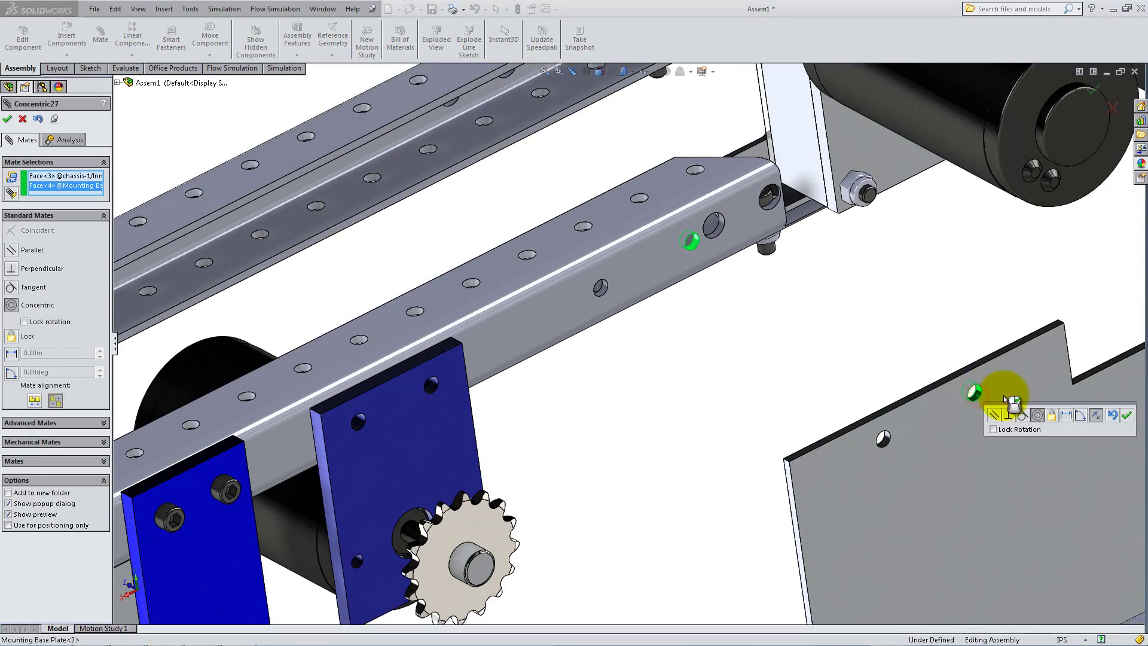
pyautogui.click(1120, 410)
# Mate the channel's outer side face coincident with the hidden back face of the base plate's flange and finish mating
pyautogui.click(650, 258)
pyautogui.rightClick(846, 462)
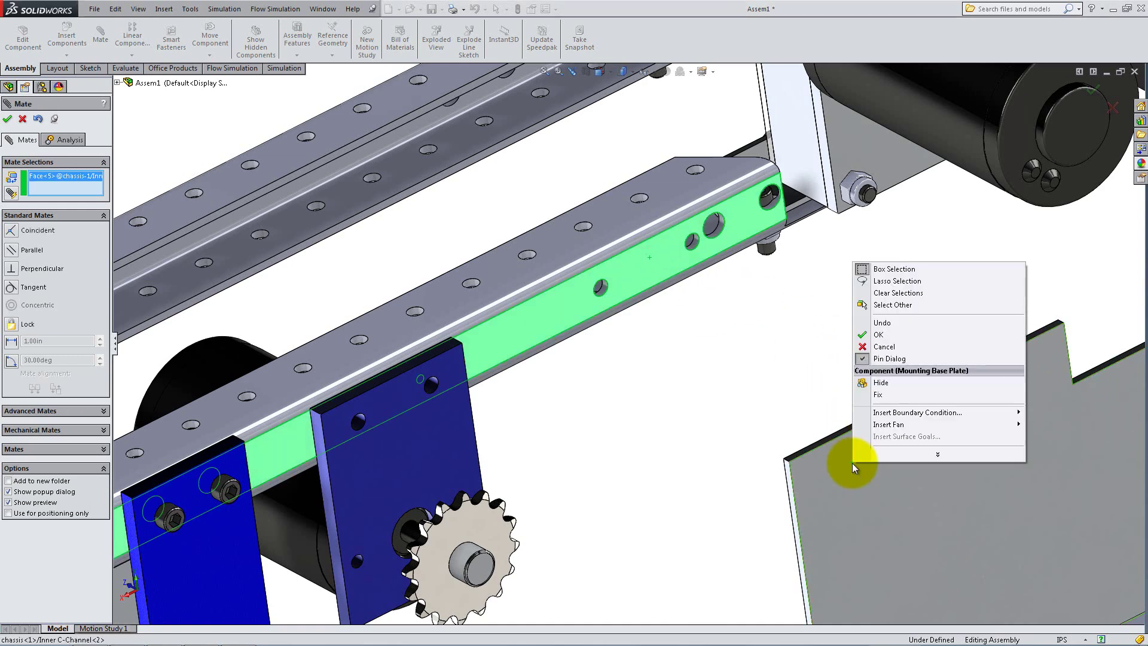
pyautogui.click(910, 310)
pyautogui.click(943, 328)
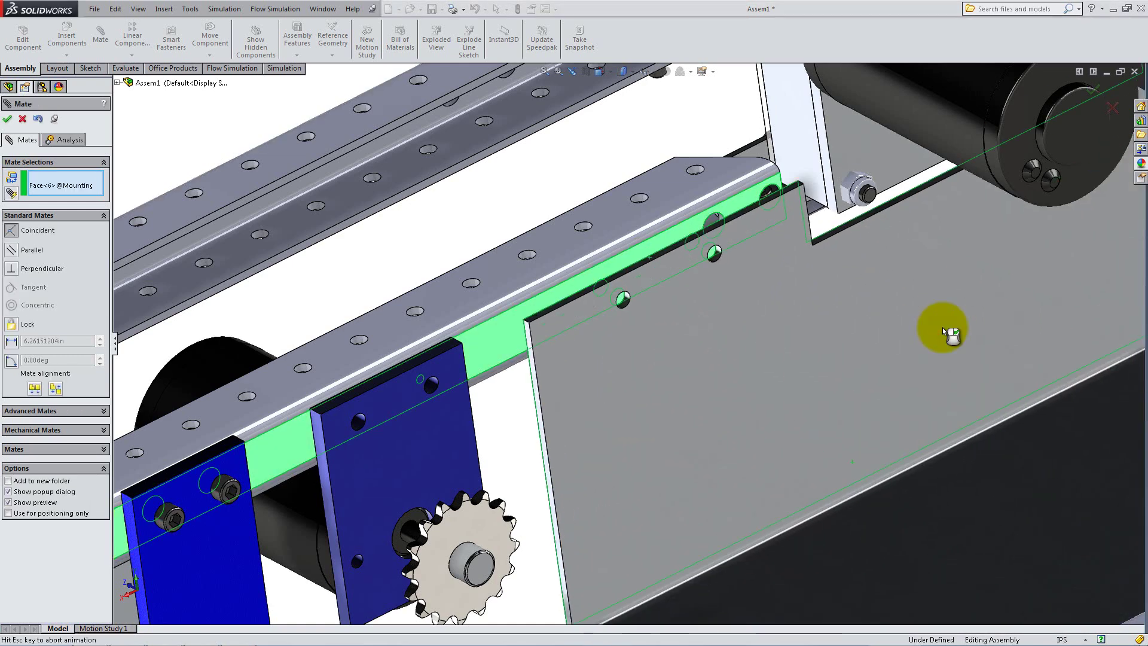
pyautogui.click(1076, 299)
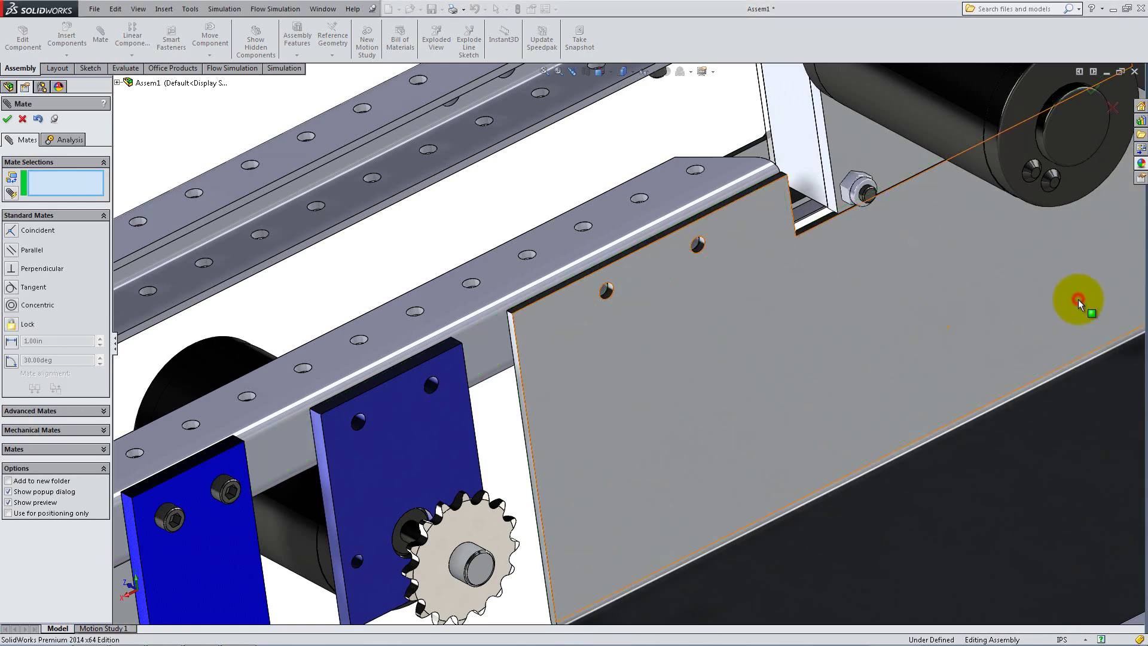
pyautogui.click(7, 120)
# Group the components from Kicker through Little Gear Driven into a new folder named Kicker
pyautogui.press('space')
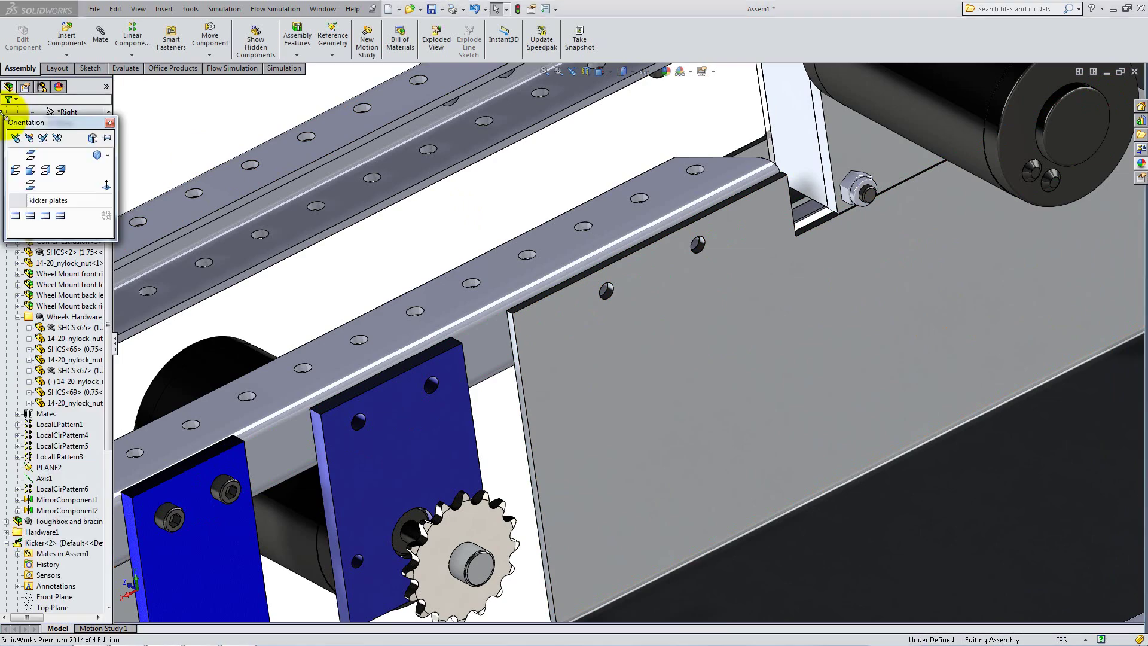
pyautogui.click(97, 157)
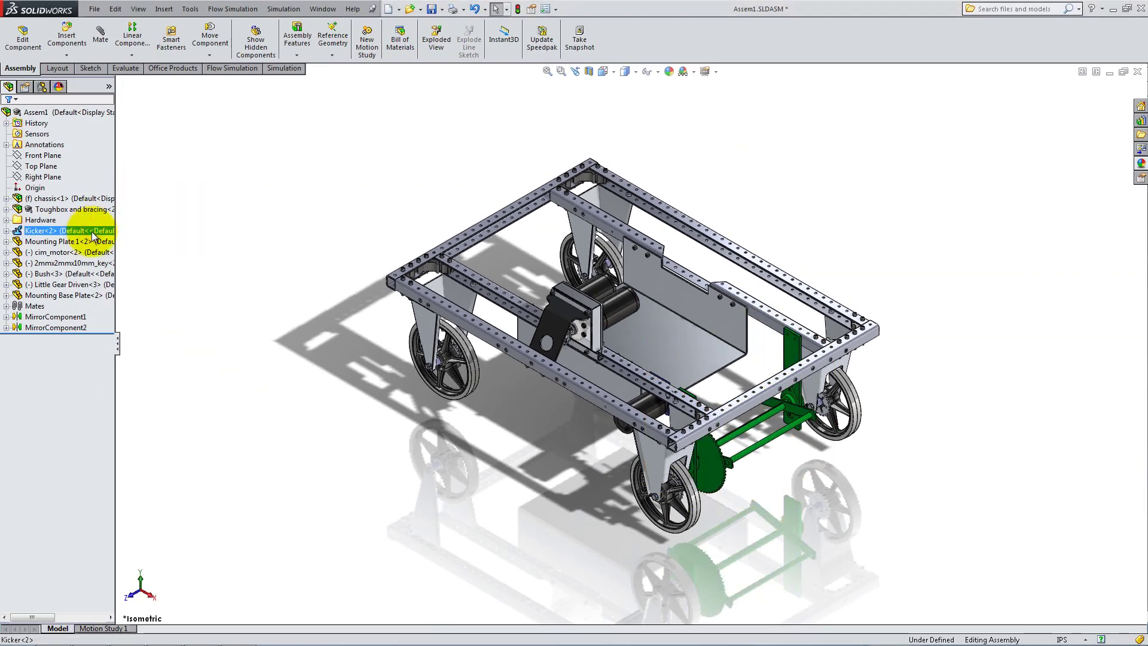
pyautogui.keyDown('shift'); pyautogui.click(84, 284); pyautogui.keyUp('shift')
pyautogui.rightClick(93, 285)
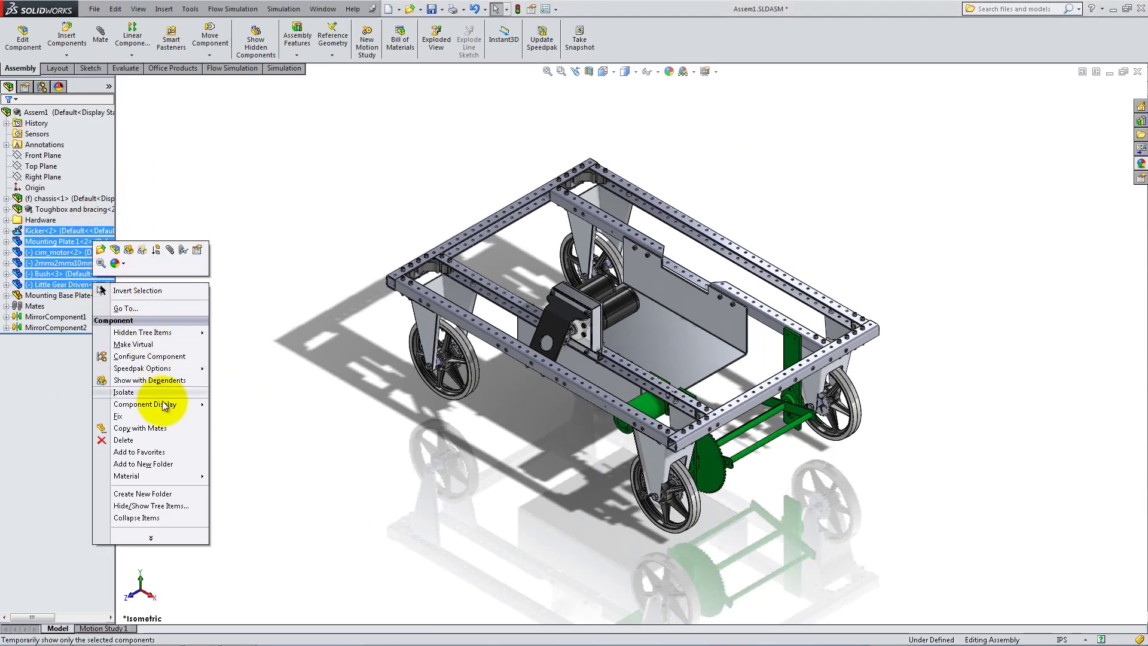
pyautogui.click(164, 464)
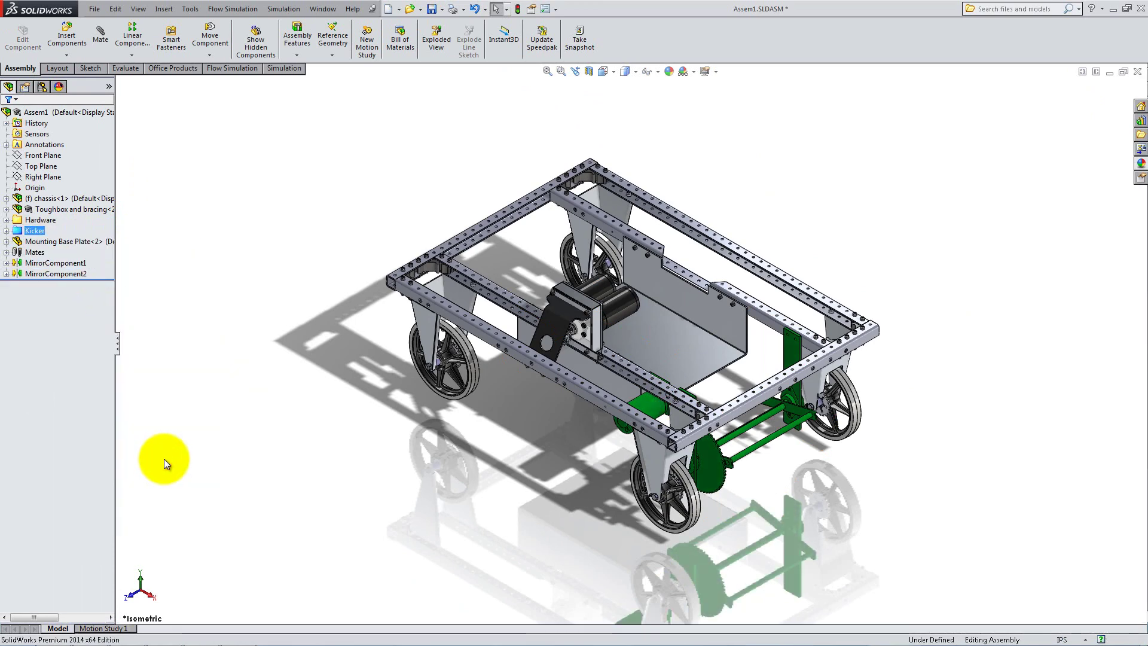
# Insert the Bumper 1 part and place it beside the short end of the chassis
pyautogui.click(68, 39)
pyautogui.click(68, 328)
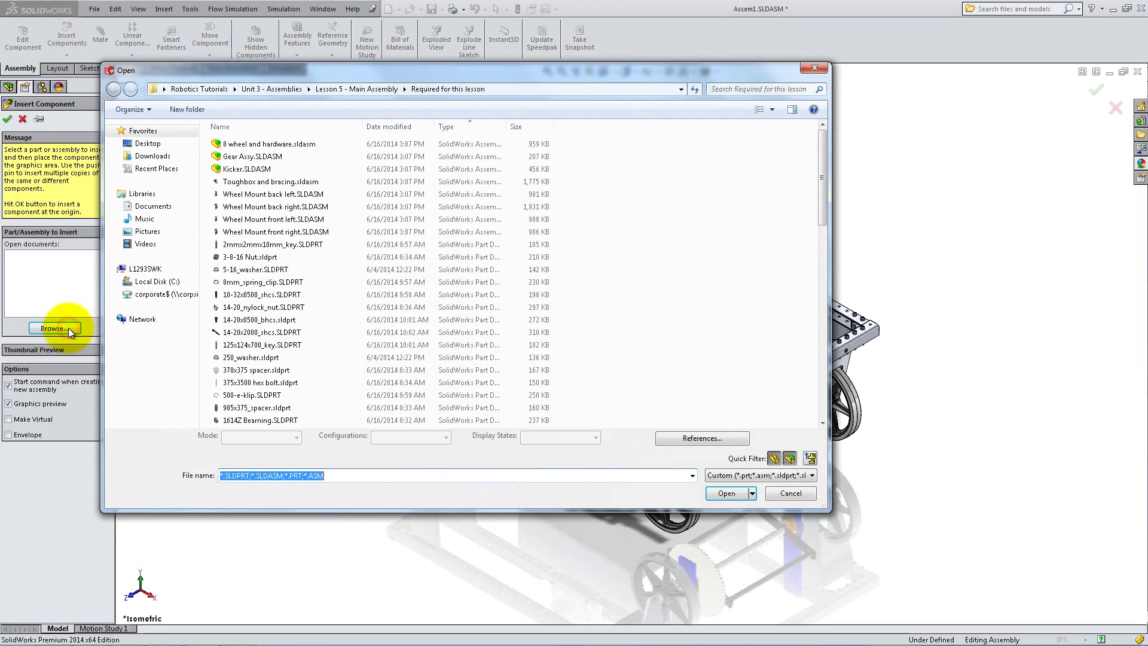
pyautogui.doubleClick(315, 295)
pyautogui.click(437, 180)
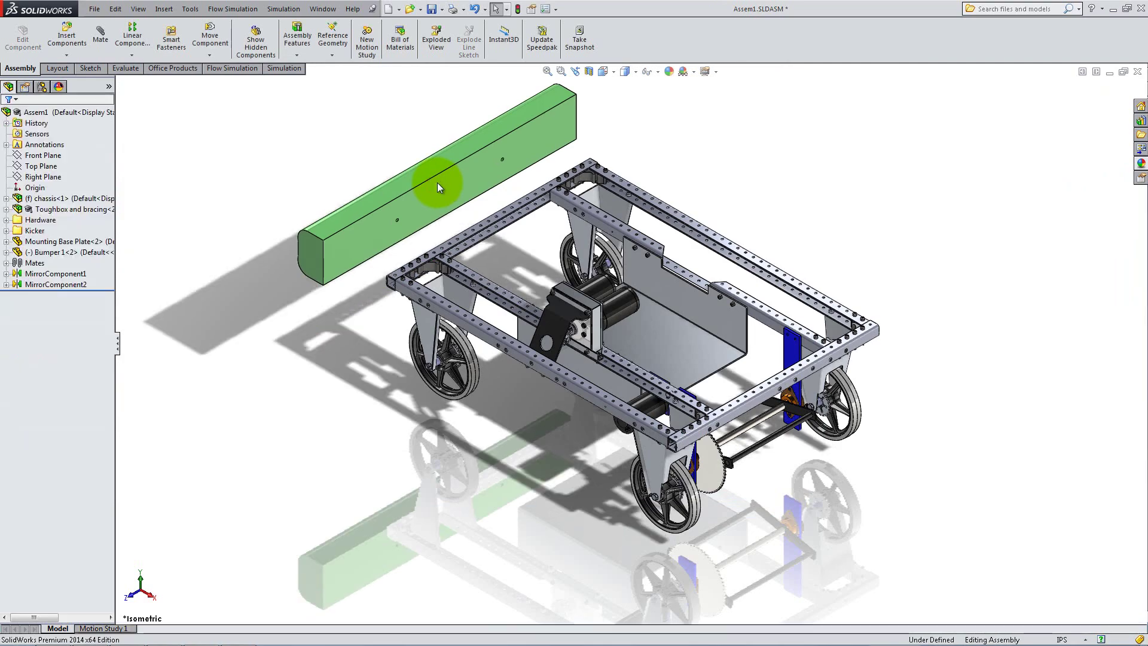
# Mate Bumper 1's flat inner face coincident with the hidden outer face of the chassis's Short C-channel
pyautogui.click(102, 35)
pyautogui.click(410, 205)
pyautogui.scroll(-5, 505, 226)
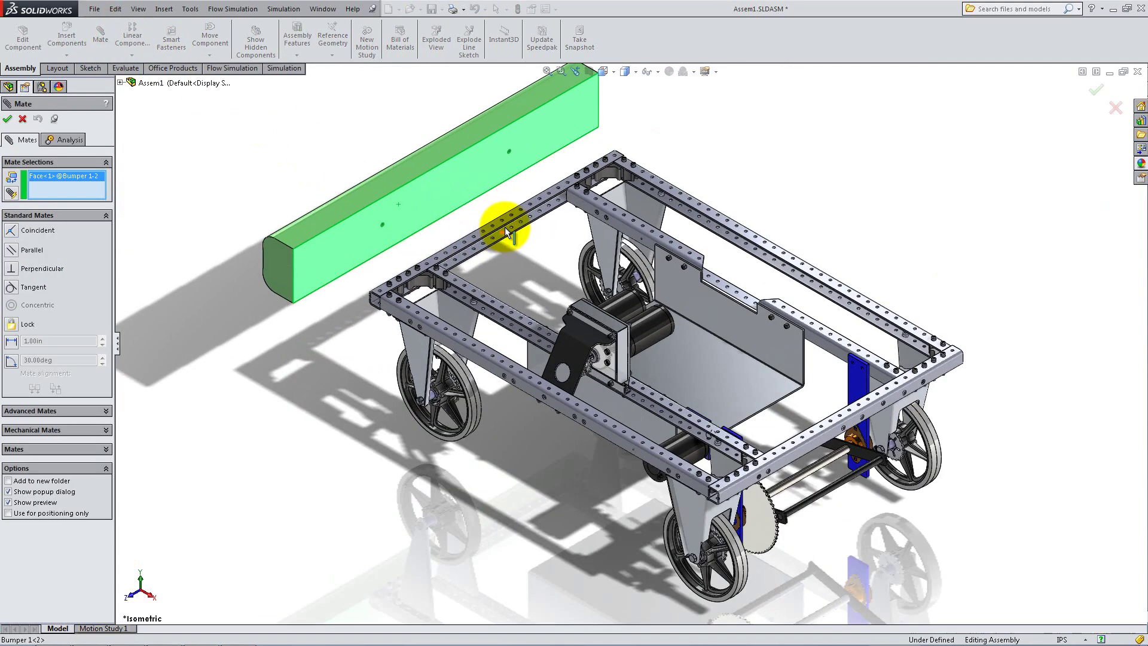
pyautogui.scroll(2, 589, 286)
pyautogui.moveTo(595, 290); pyautogui.dragTo(568, 245, button='middle')
pyautogui.rightClick(889, 429)
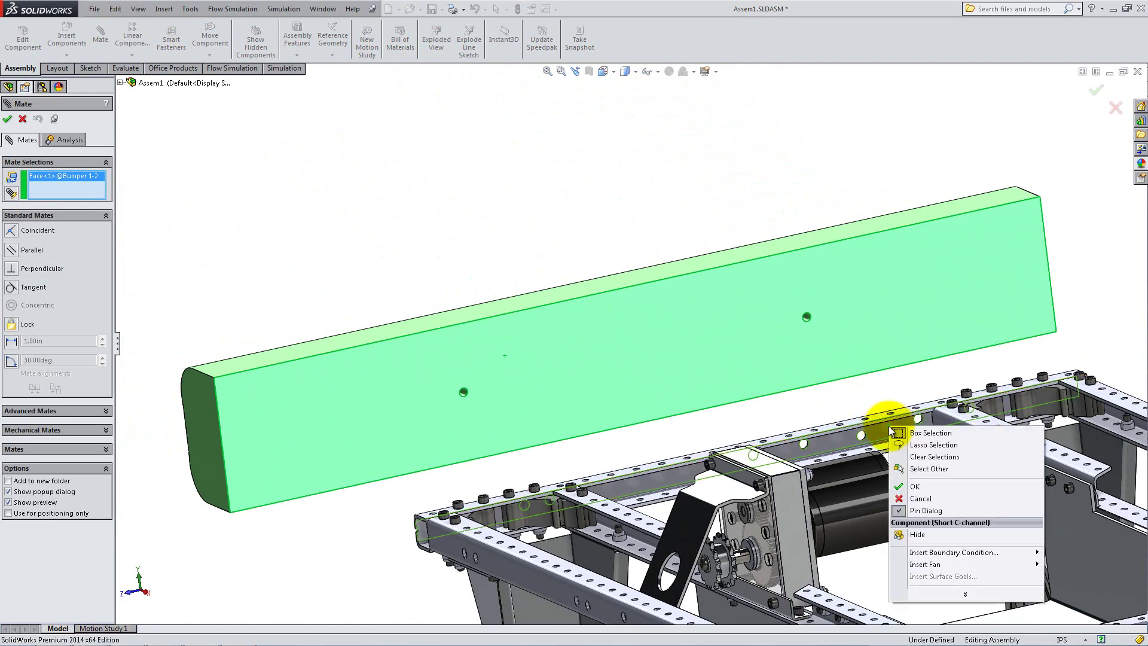
pyautogui.click(924, 470)
pyautogui.click(956, 487)
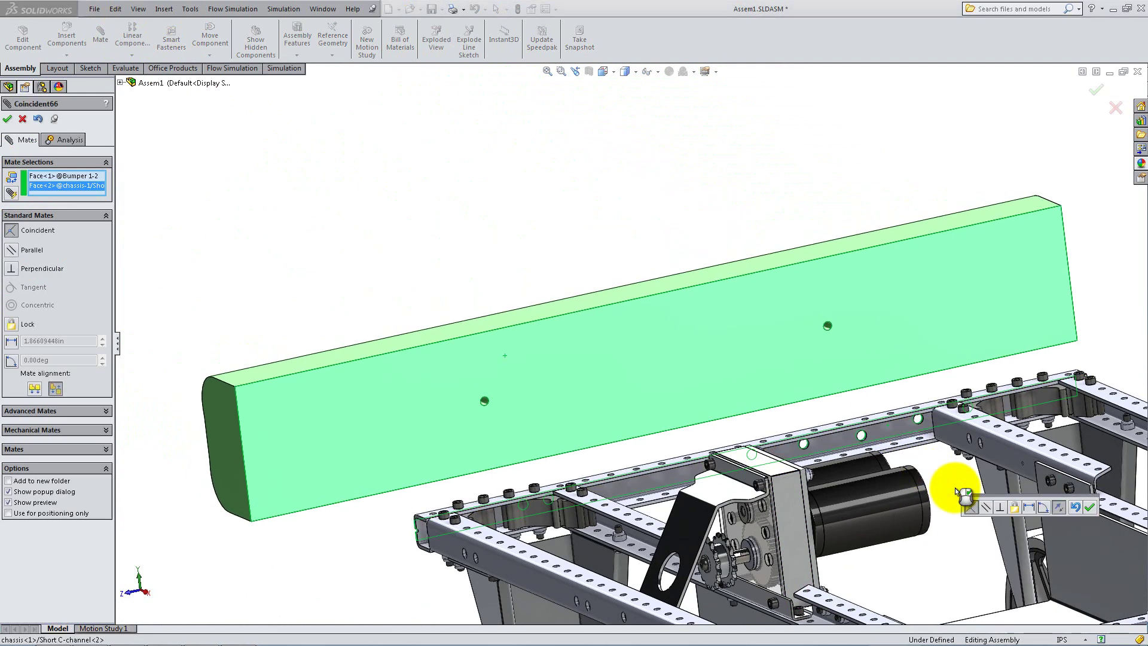
pyautogui.click(1088, 508)
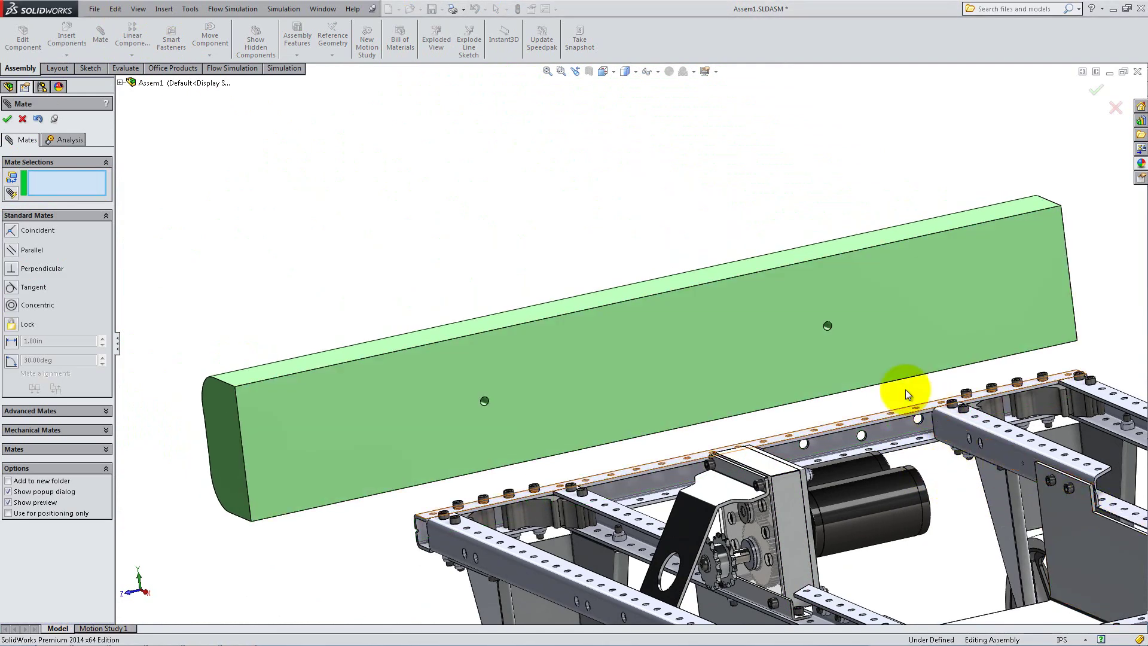
# Add a concentric mate between a hole in Bumper 1 and the Short C-channel hole nearest the inner channel
pyautogui.click(829, 327)
pyautogui.scroll(-5, 897, 419)
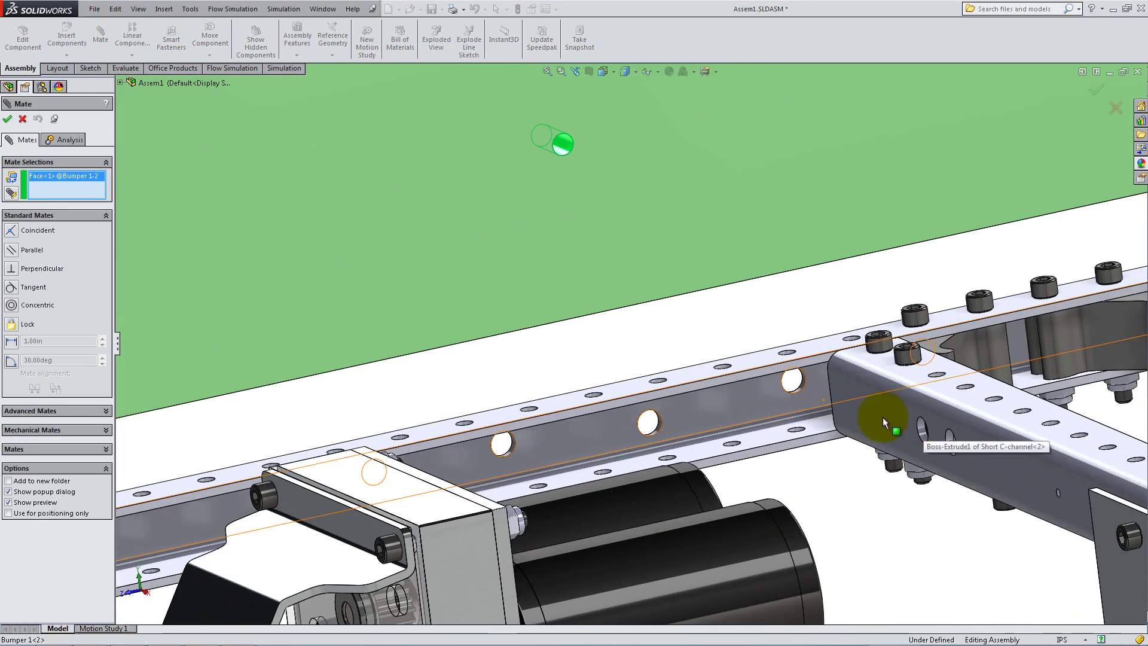
pyautogui.click(800, 388)
pyautogui.click(952, 405)
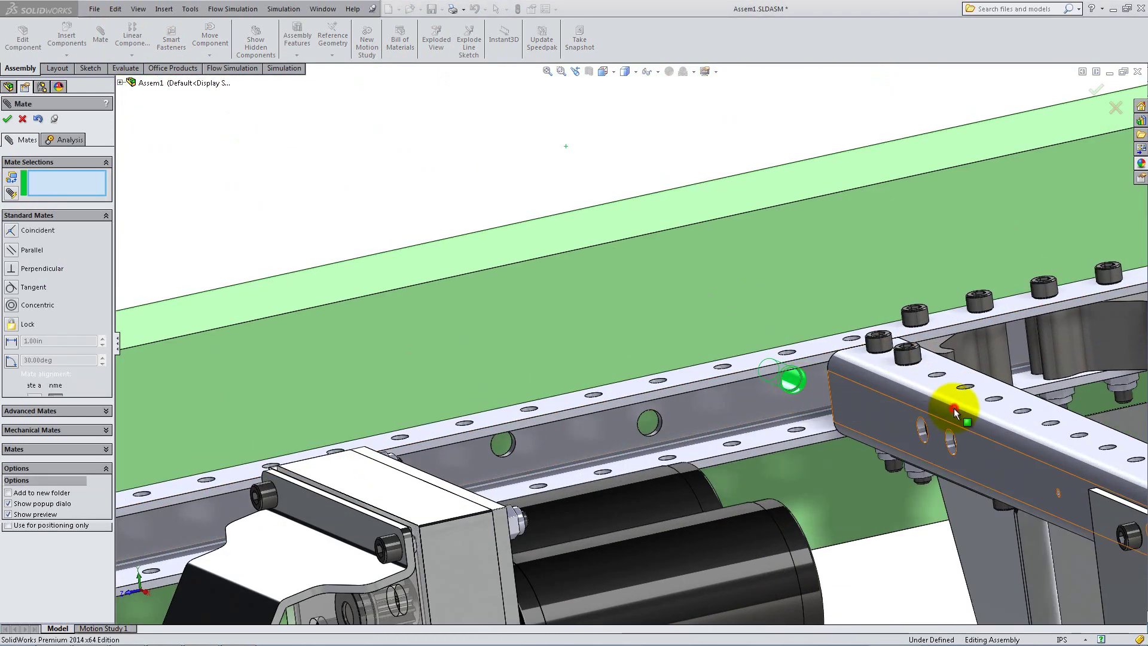
# Add a parallel mate between Bumper 1's top face and the Short C-channel's top face, and finish mating
pyautogui.click(716, 211)
pyautogui.click(759, 356)
pyautogui.click(790, 375)
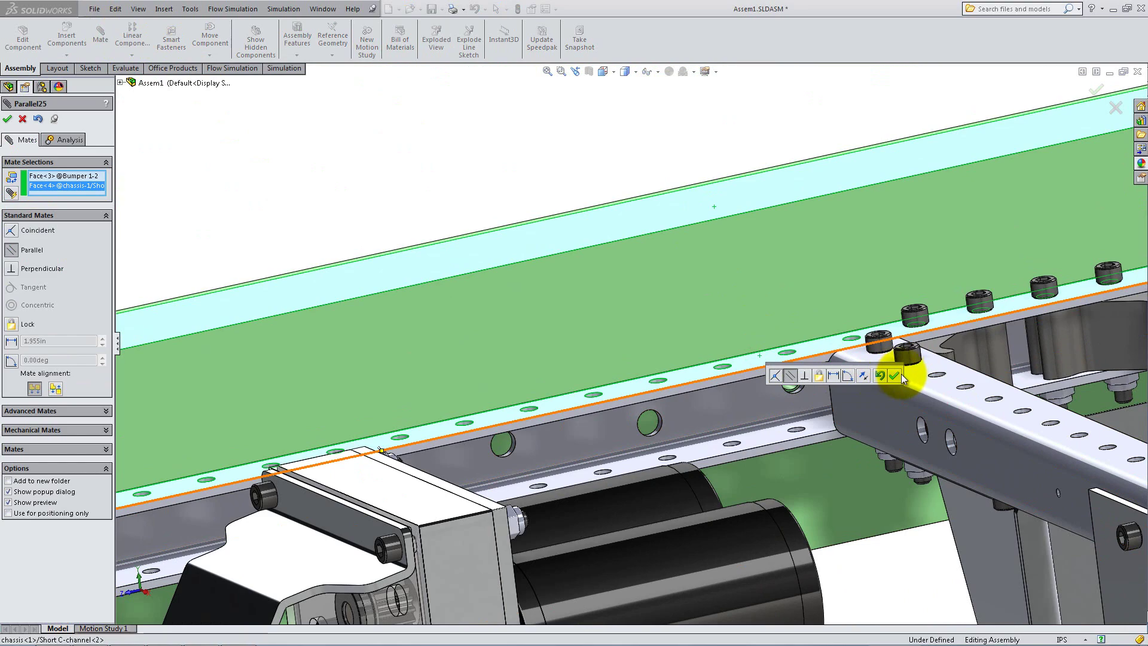
pyautogui.click(896, 375)
pyautogui.click(7, 118)
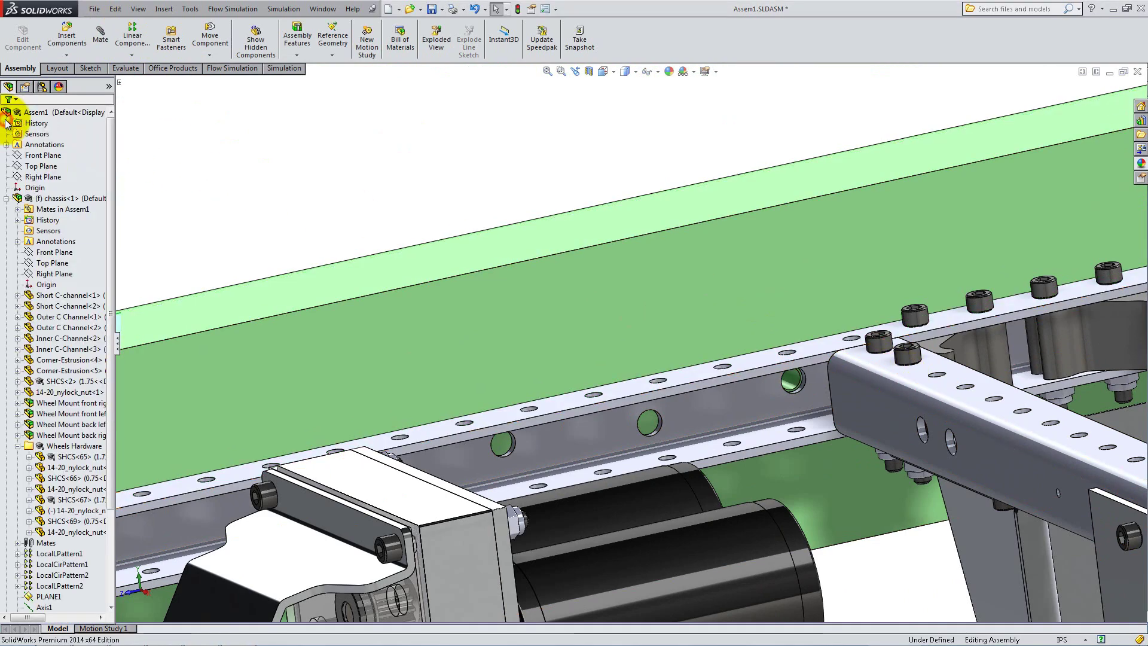
# Insert the Bumper 2 part and place it beside the long side of the chassis in isometric view
pyautogui.press('space')
pyautogui.click(99, 160)
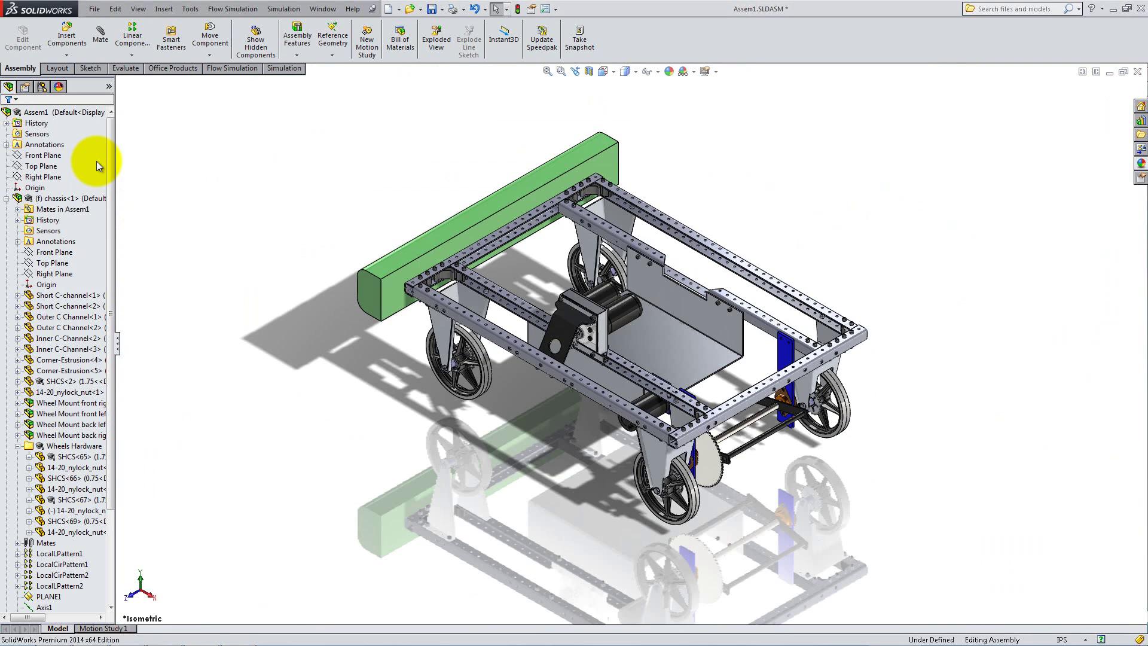
pyautogui.click(66, 35)
pyautogui.click(54, 328)
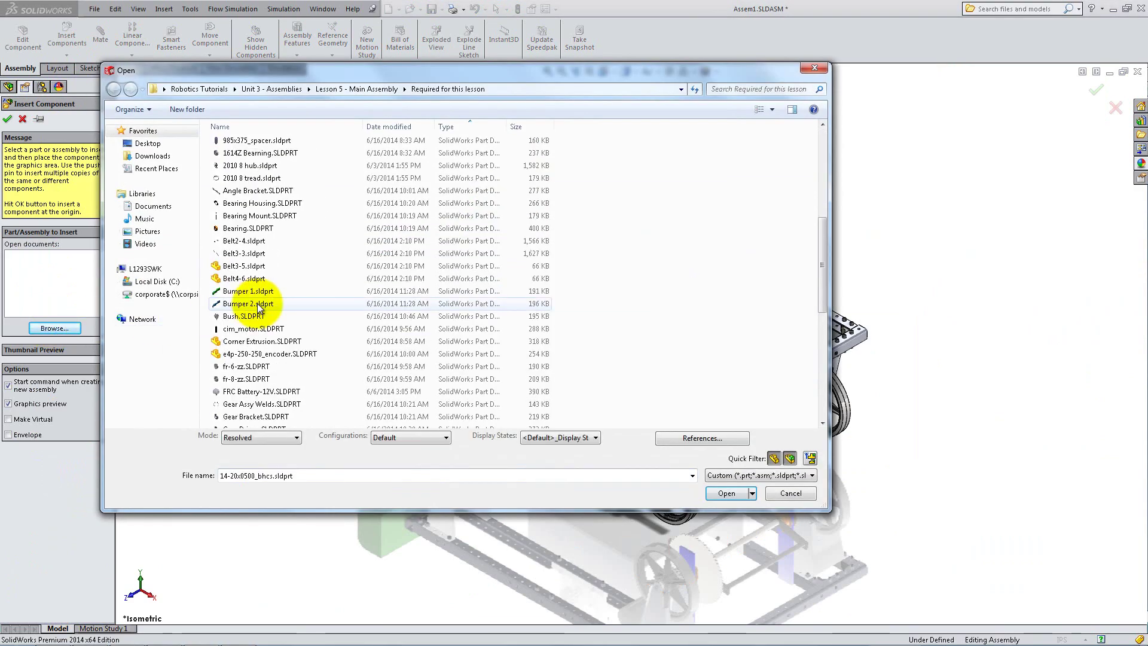
pyautogui.doubleClick(258, 304)
pyautogui.click(886, 183)
# Mate Bumper 2's flat inner face coincident with the outer side face of the chassis's Outer C Channel
pyautogui.click(101, 37)
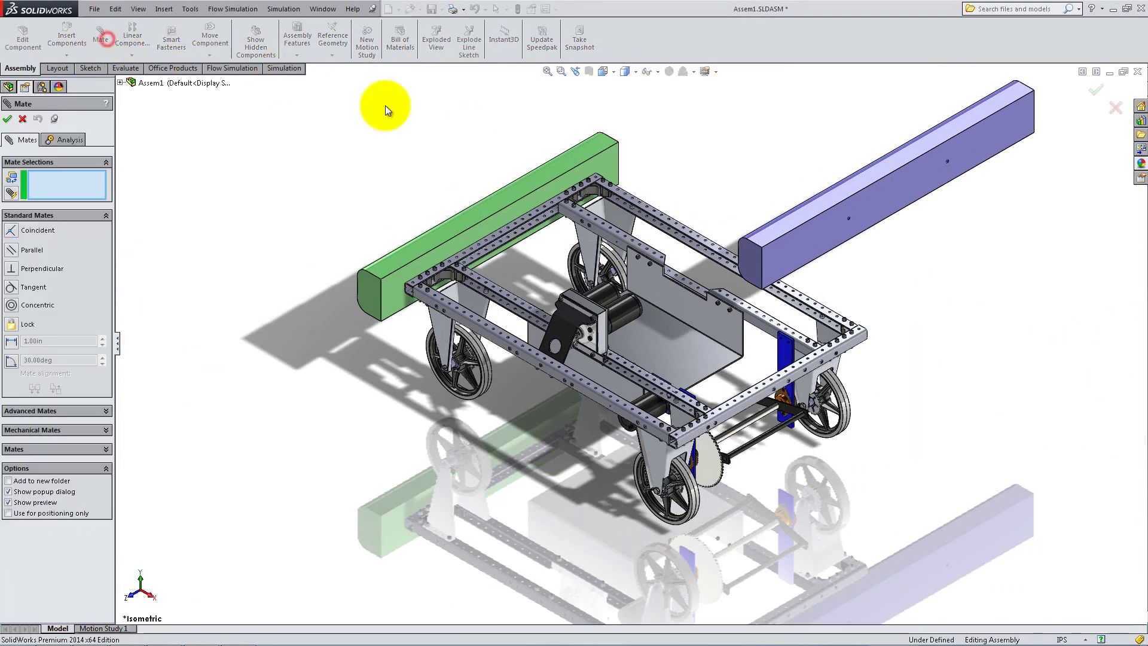
pyautogui.click(828, 233)
pyautogui.moveTo(879, 274); pyautogui.dragTo(849, 293, button='middle')
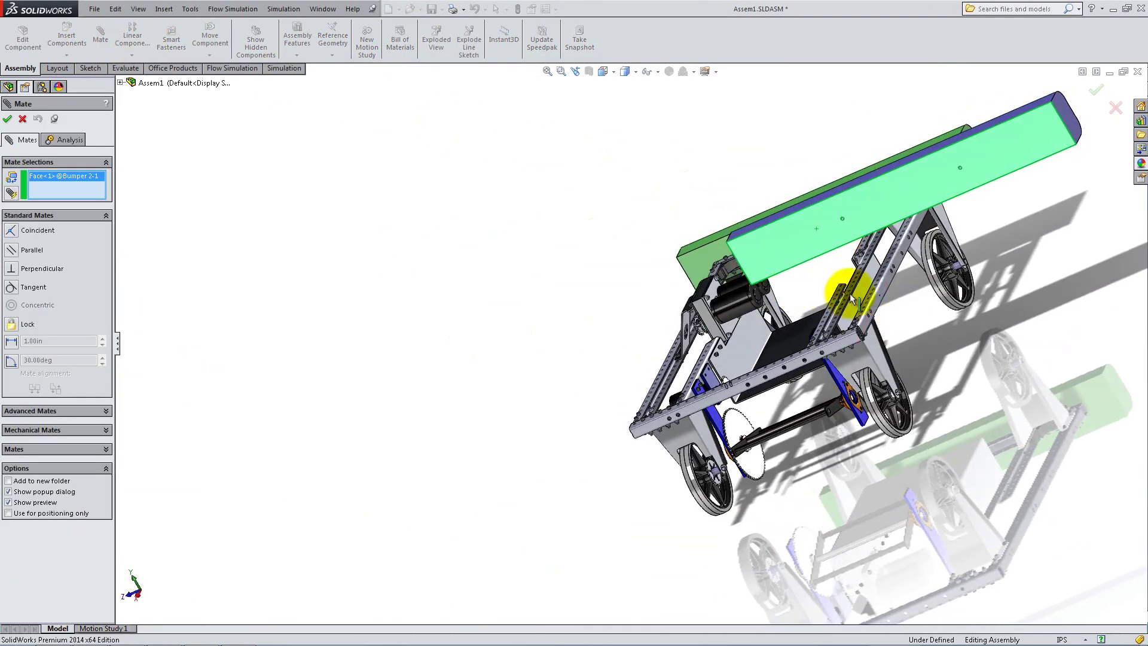
pyautogui.click(876, 308)
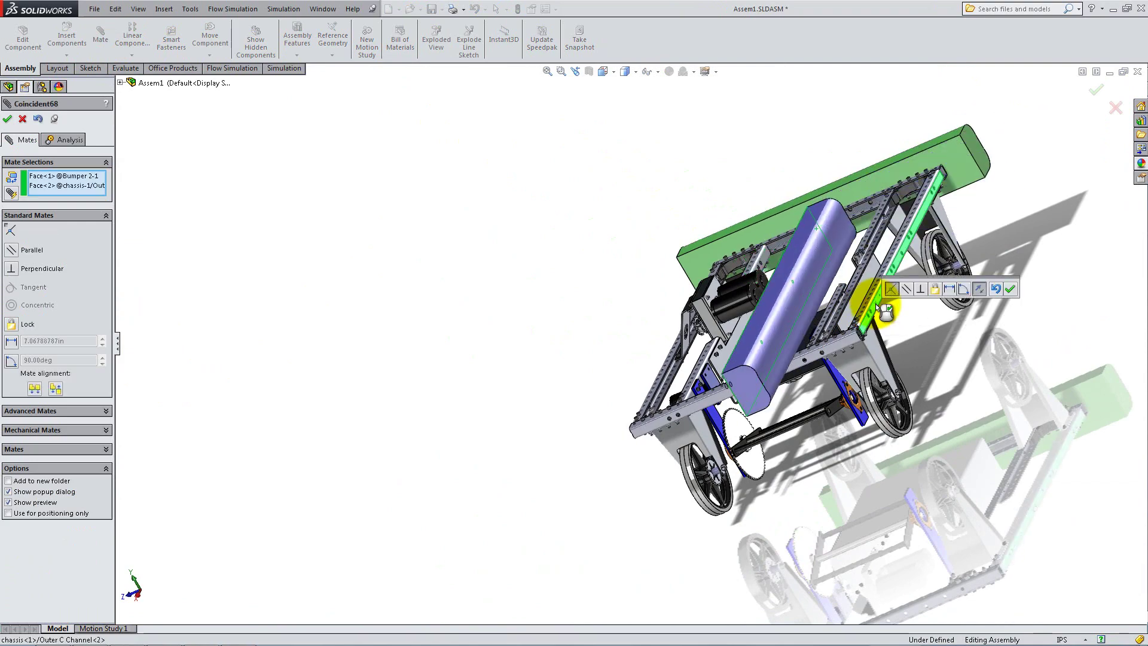
pyautogui.click(1015, 288)
# Add a coincident mate between Bumper 1's flat inner face and the end face of Bumper 2
pyautogui.moveTo(950, 175); pyautogui.dragTo(947, 338, button='middle')
pyautogui.click(735, 195)
pyautogui.click(820, 195)
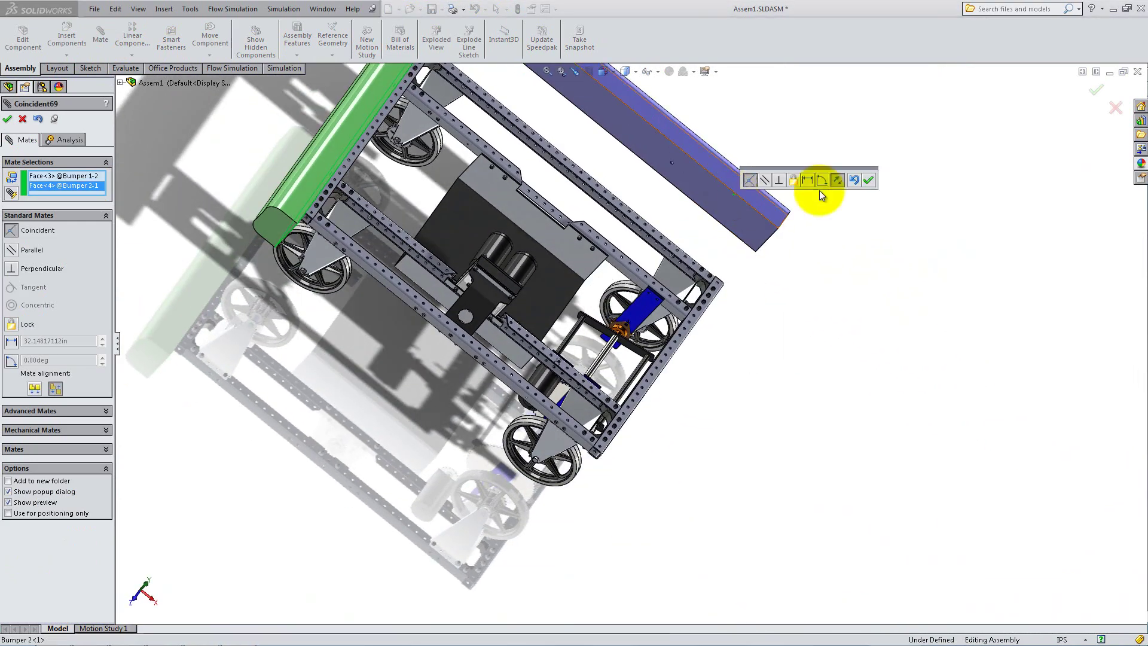
pyautogui.click(868, 181)
# Mate the top faces of Bumper 2 and Bumper 1 coincident and finish mating in isometric view
pyautogui.click(745, 188)
pyautogui.click(453, 98)
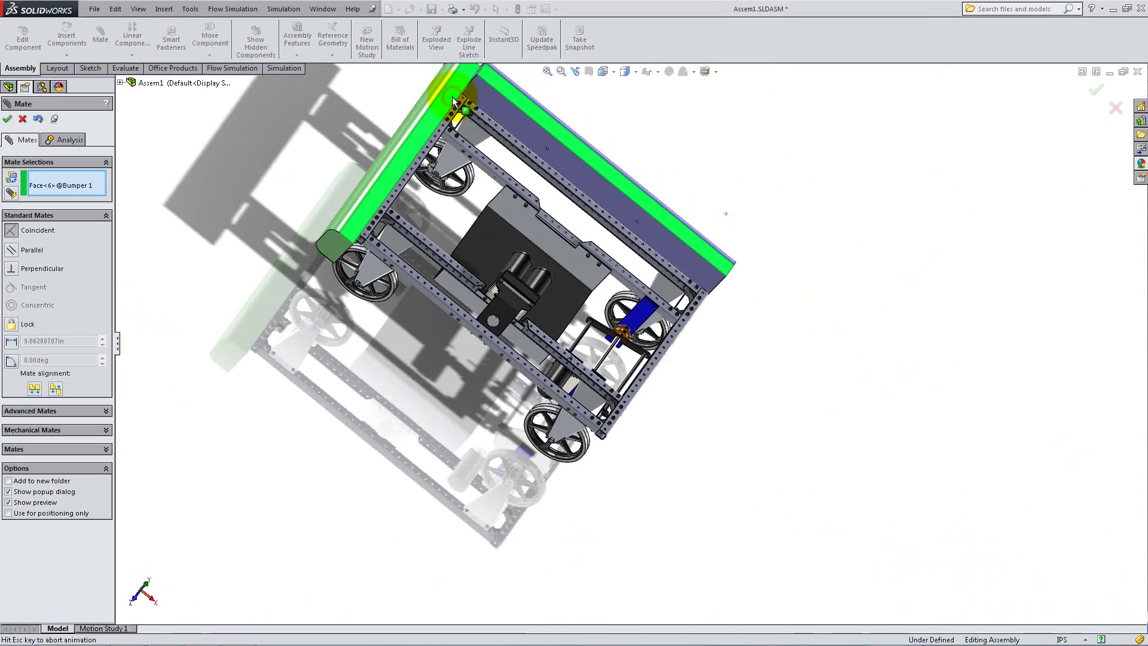
pyautogui.click(435, 83)
pyautogui.press('space')
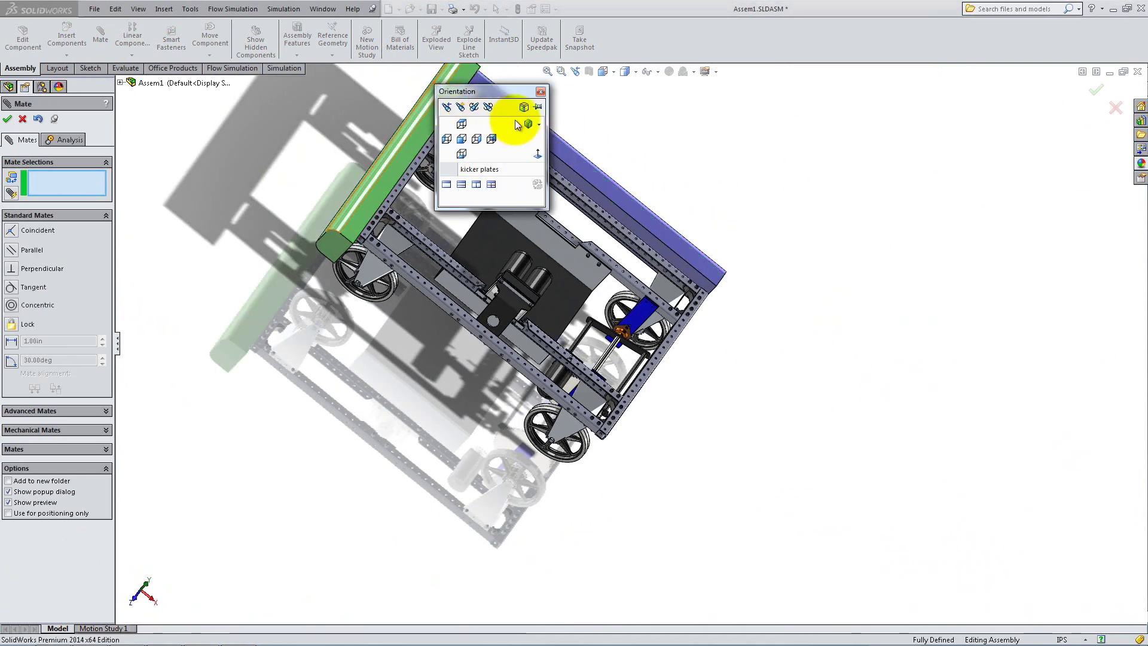
pyautogui.click(528, 124)
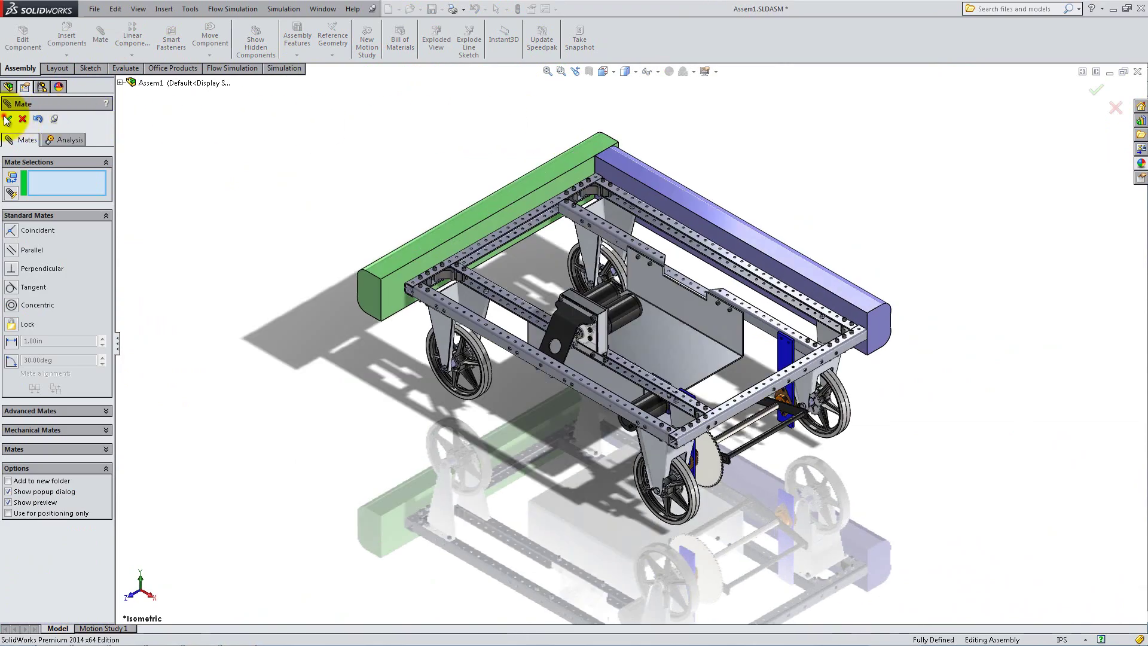
pyautogui.click(8, 118)
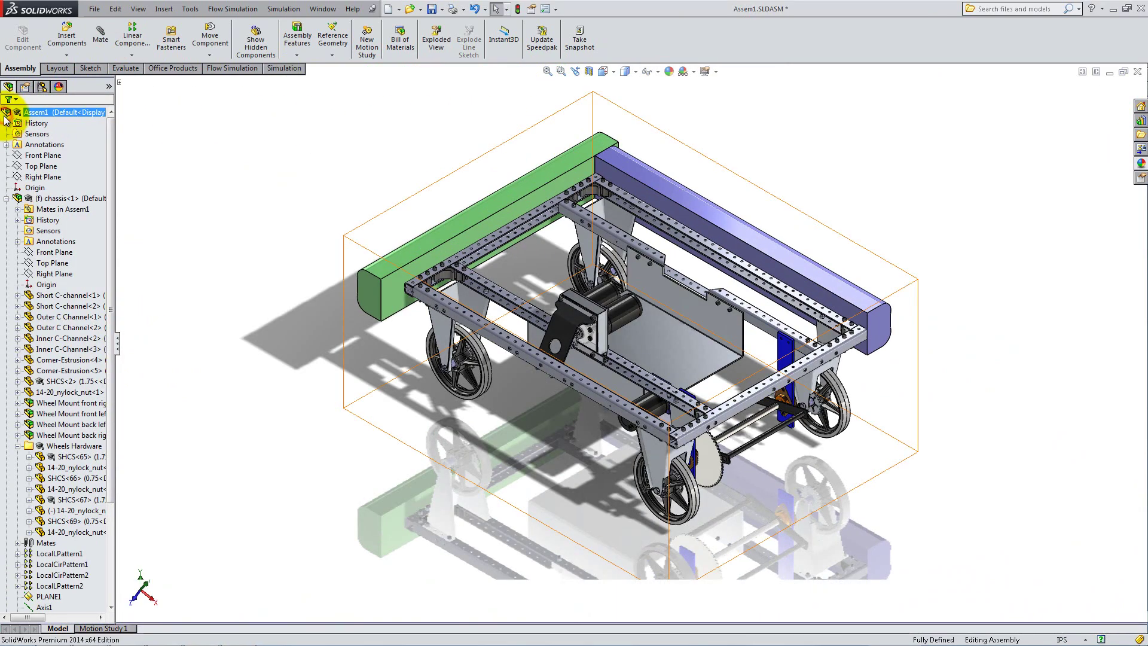
# Start mirroring components about the chassis's PLANE1, with the Toughbox and bracing subassembly as the component to mirror
pyautogui.click(170, 13)
pyautogui.click(175, 68)
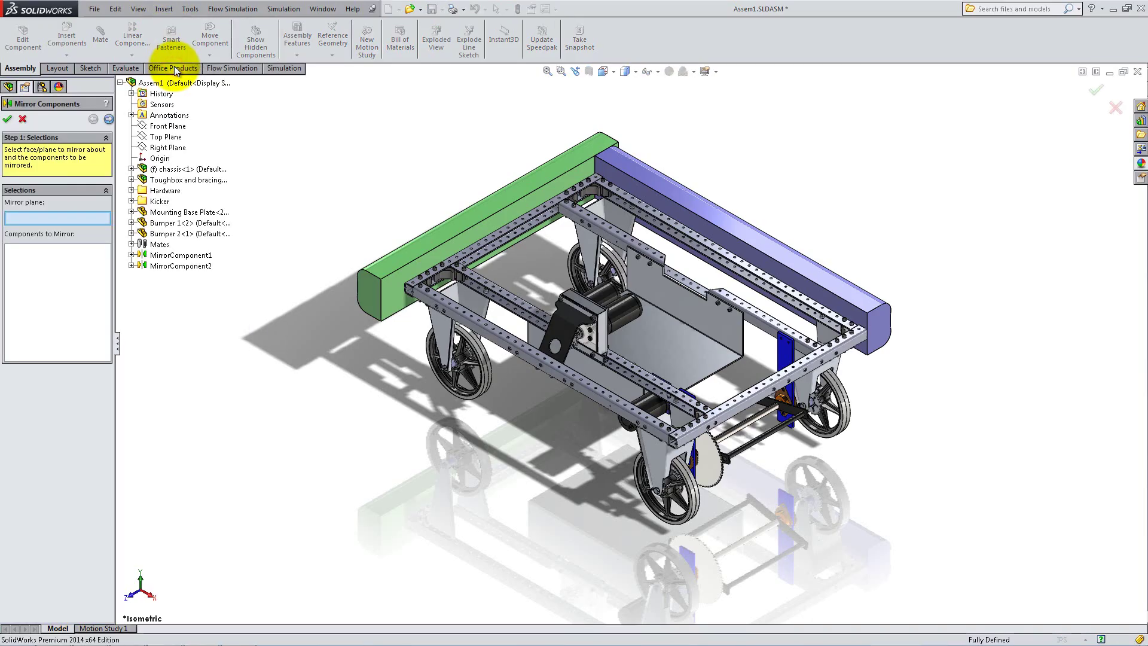
pyautogui.click(132, 170)
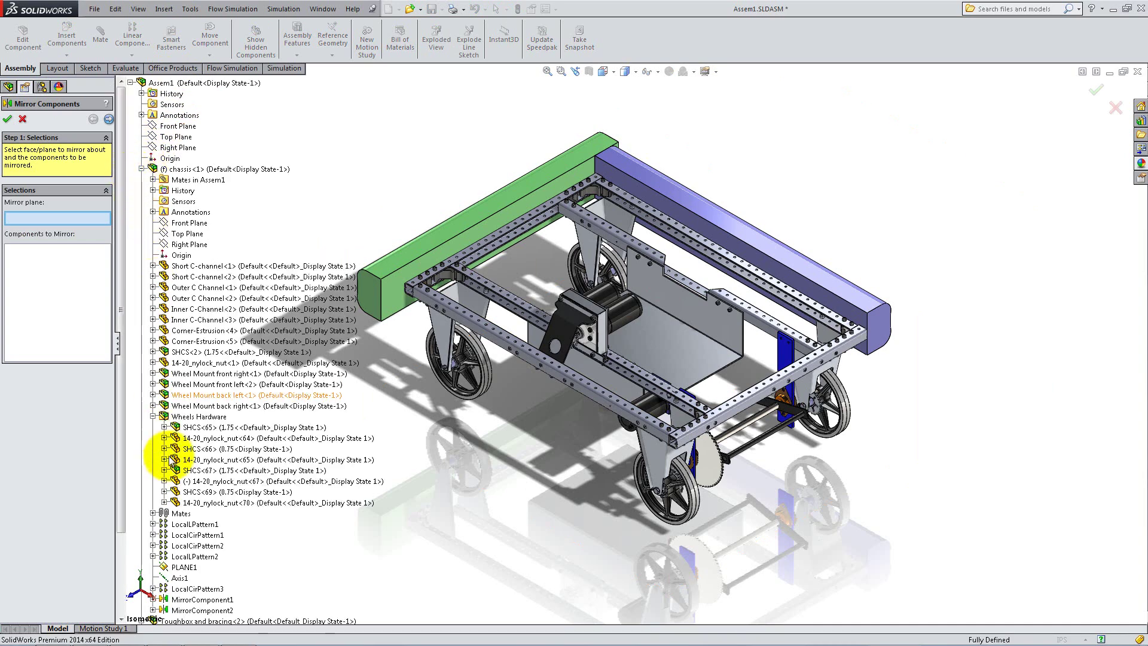
pyautogui.click(177, 567)
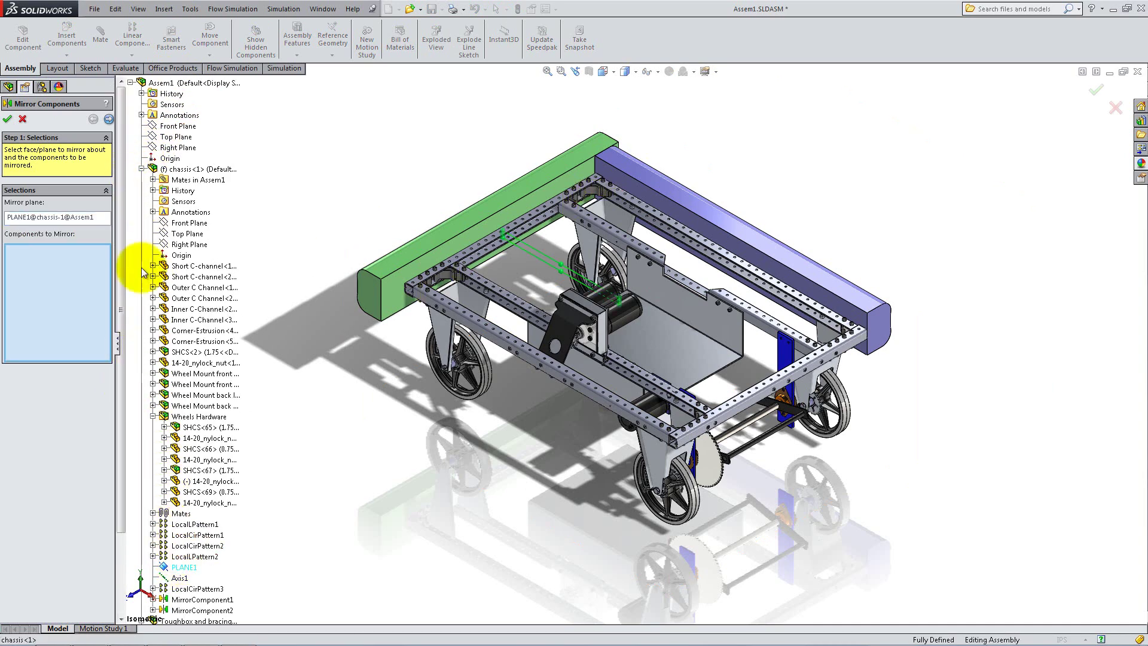
pyautogui.click(142, 169)
pyautogui.click(152, 180)
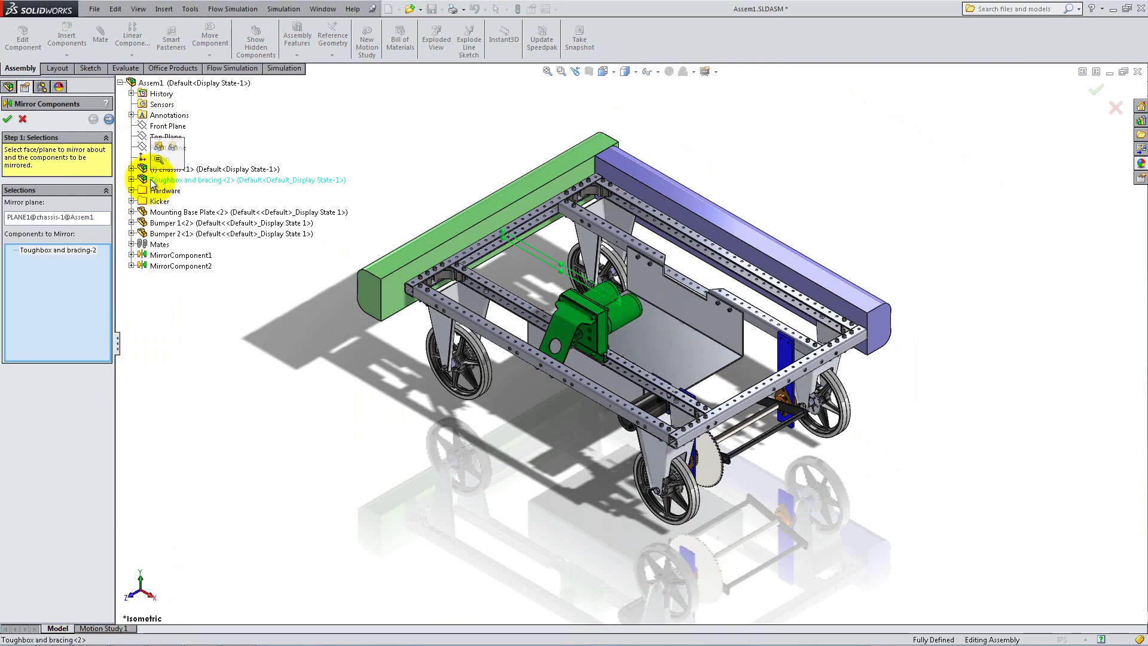
# Add the Toughbox's four SHCS screws and four 14-20 nylock nuts to the mirror selection and create the mirror
pyautogui.scroll(-4, 536, 397)
pyautogui.moveTo(584, 425); pyautogui.dragTo(677, 310, button='middle')
pyautogui.scroll(-5, 643, 251)
pyautogui.click(801, 256)
pyautogui.click(805, 271)
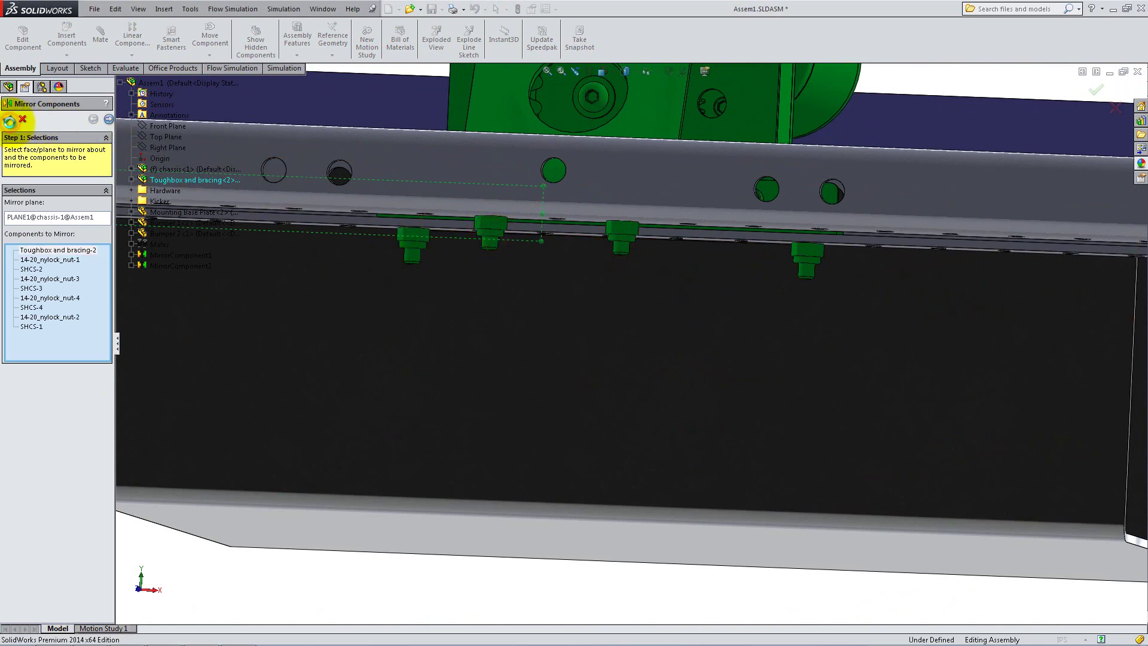
pyautogui.click(10, 121)
pyautogui.press('space')
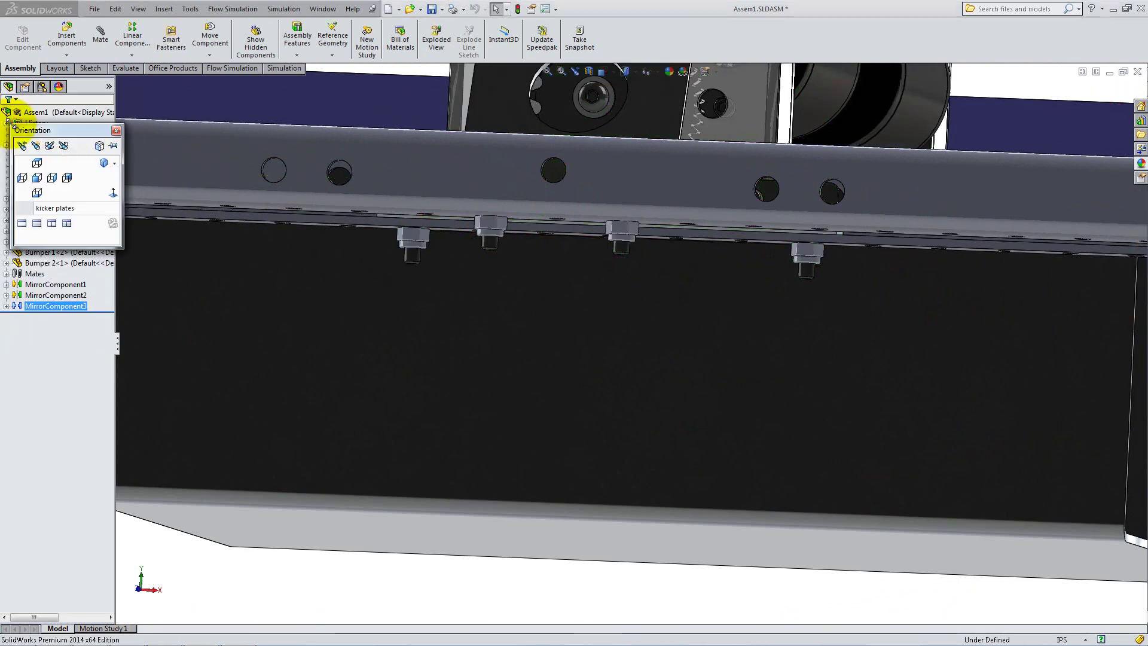
pyautogui.click(100, 161)
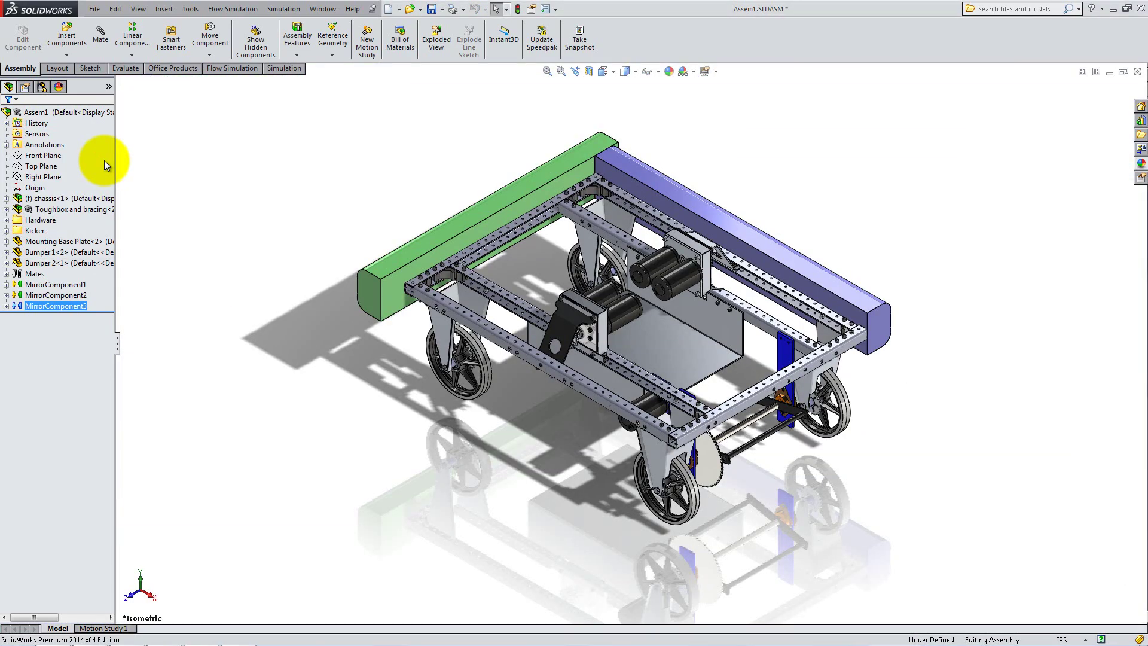